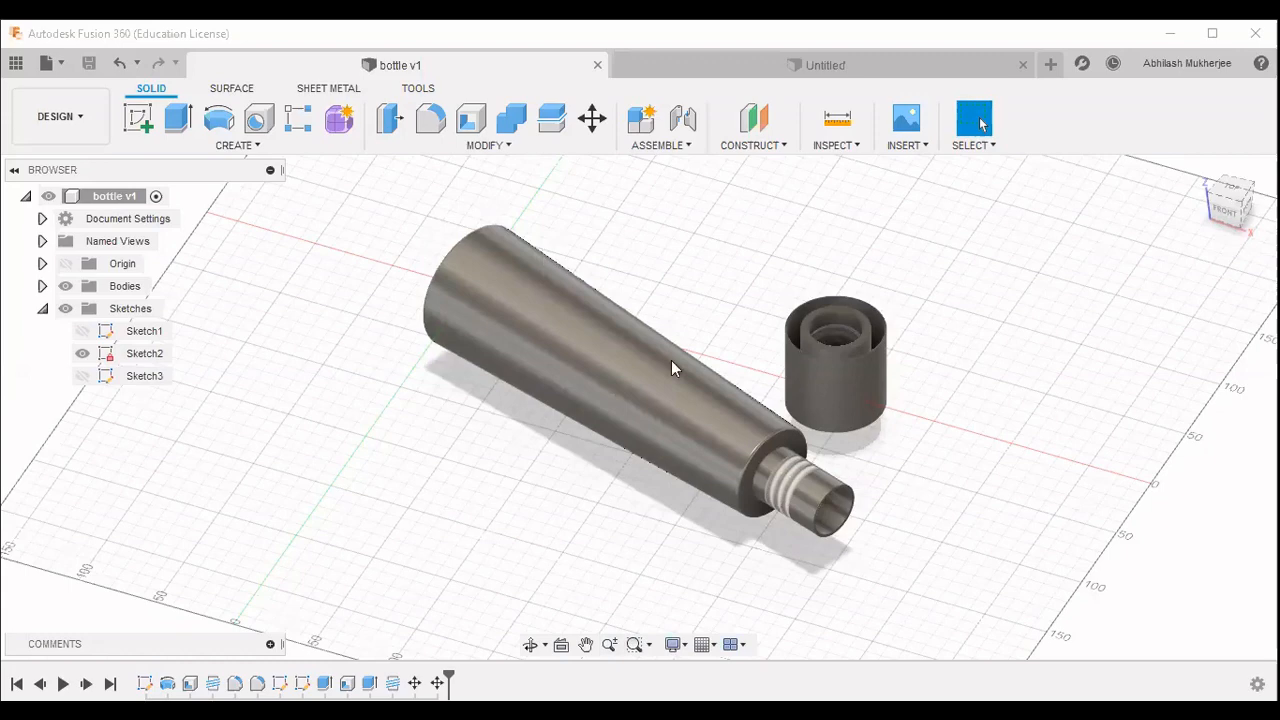
Switch to the untitled design and start a sketch on the horizontal XY plane.
left_click(873, 70)
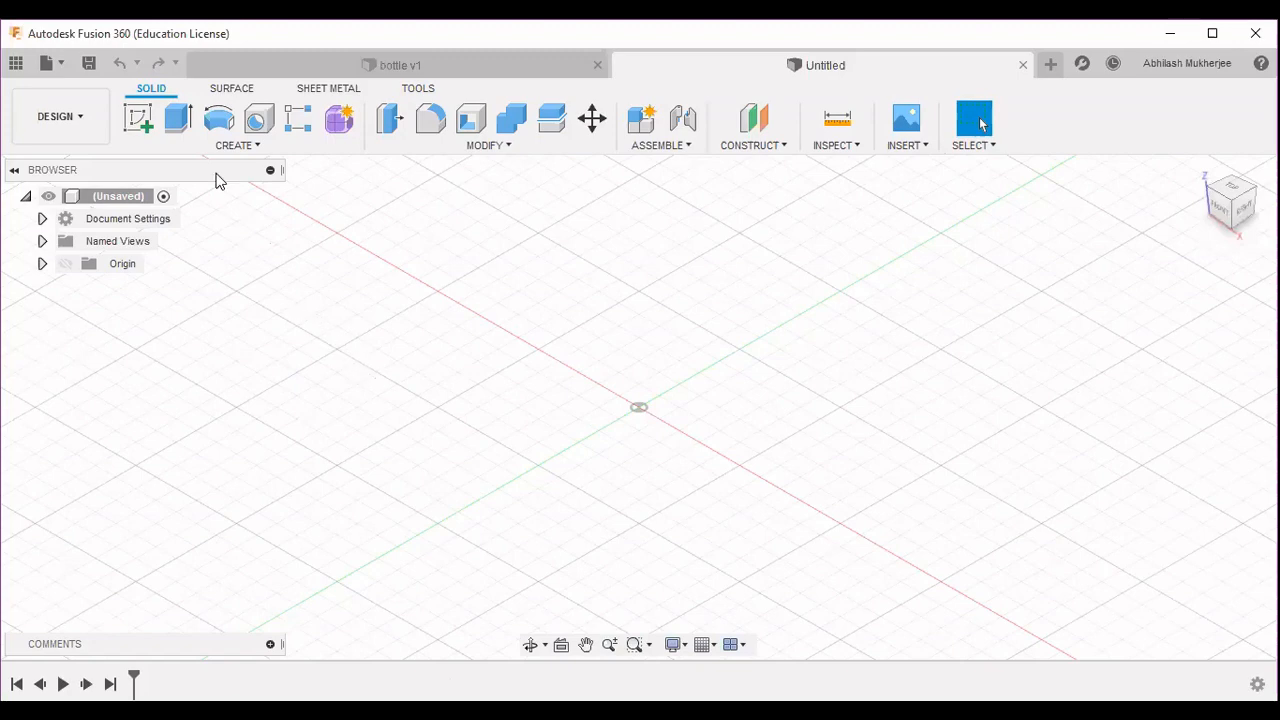
left_click(140, 120)
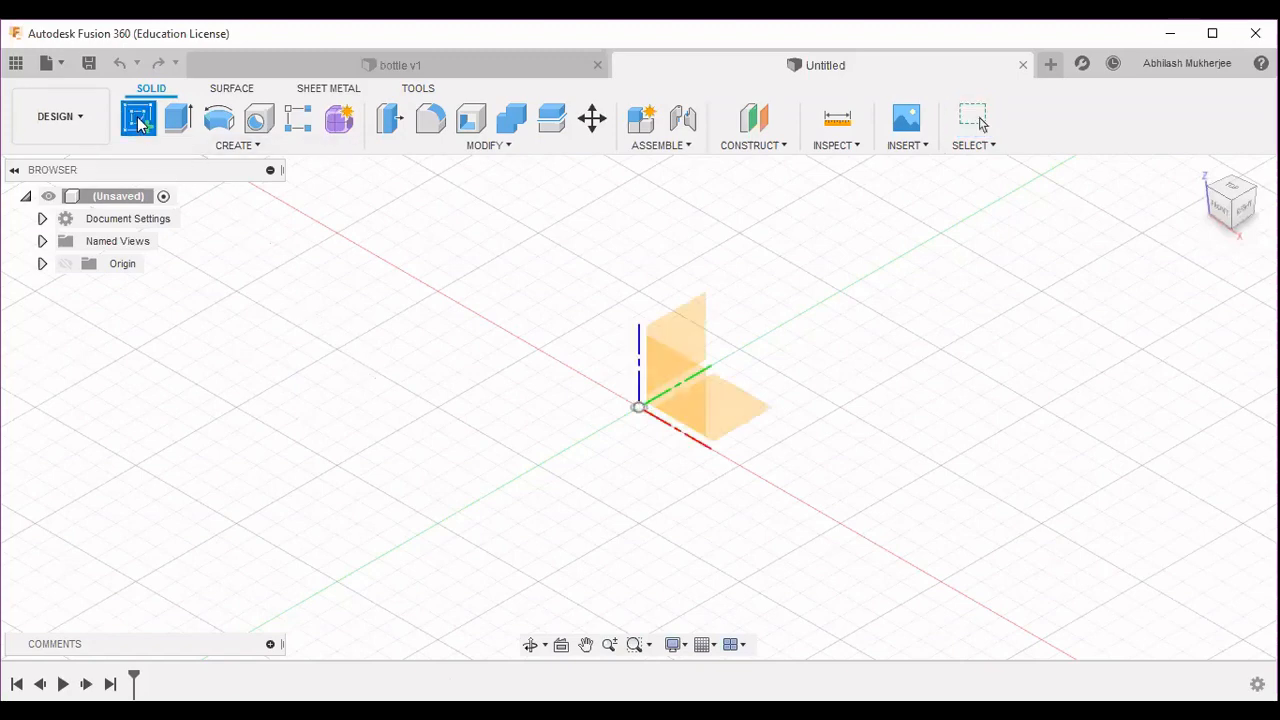
left_click(736, 410)
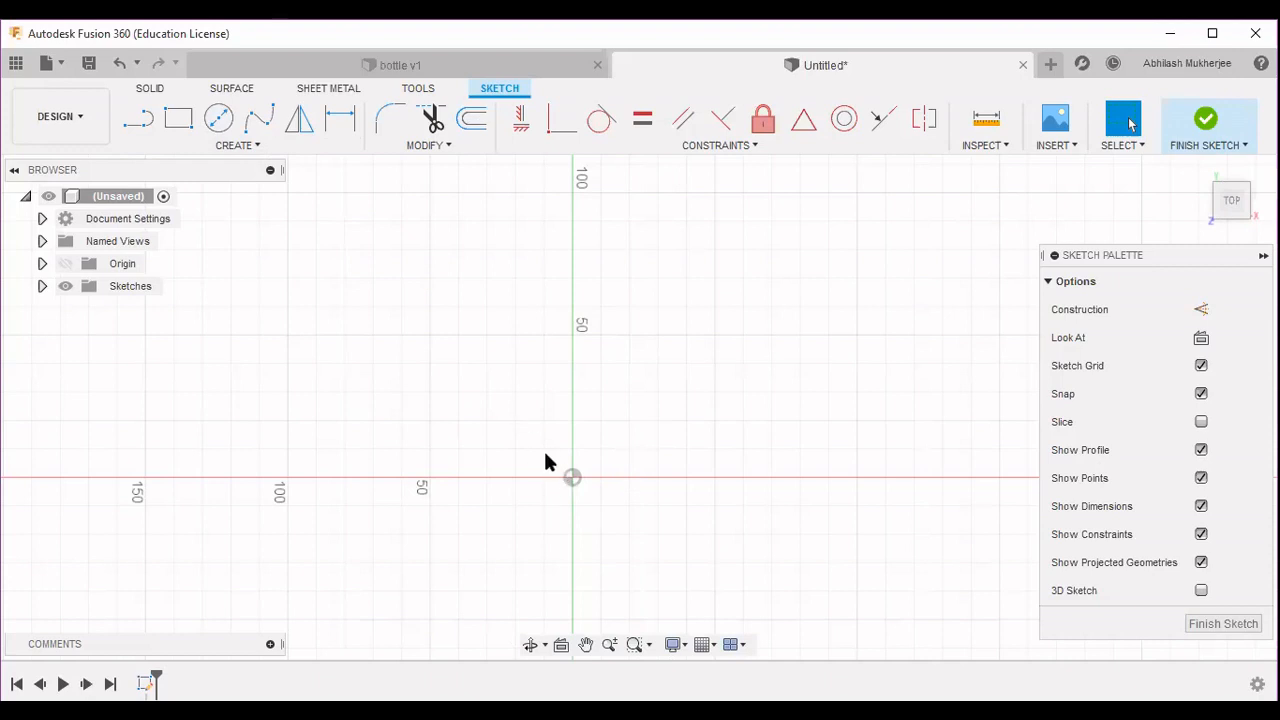
Sketch a 300 mm vertical line upward from the origin.
left_click(141, 133)
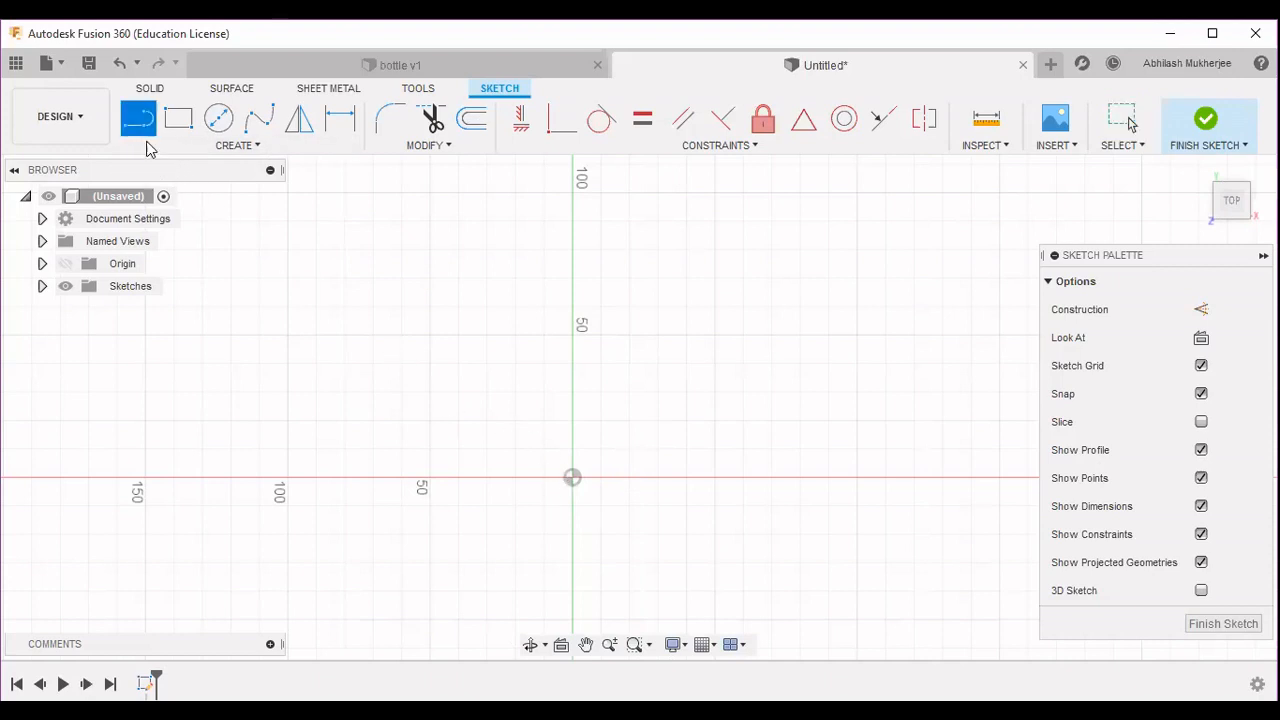
left_click(571, 479)
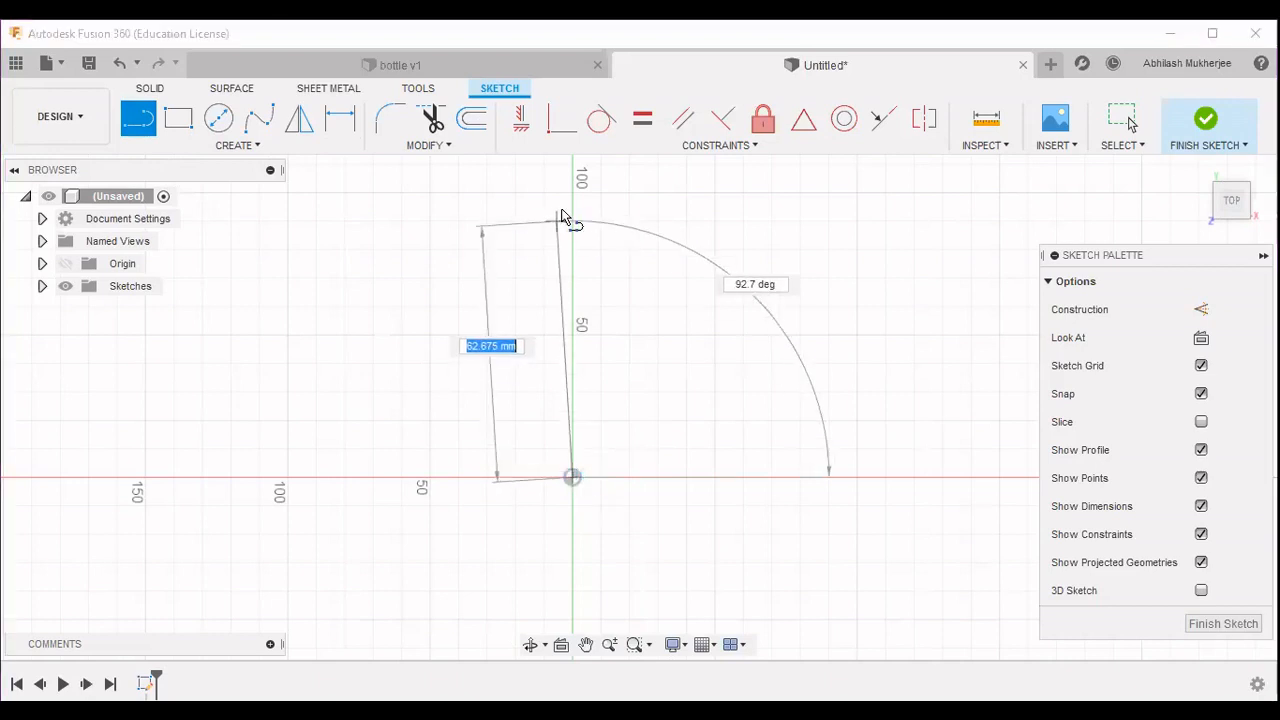
type("300")
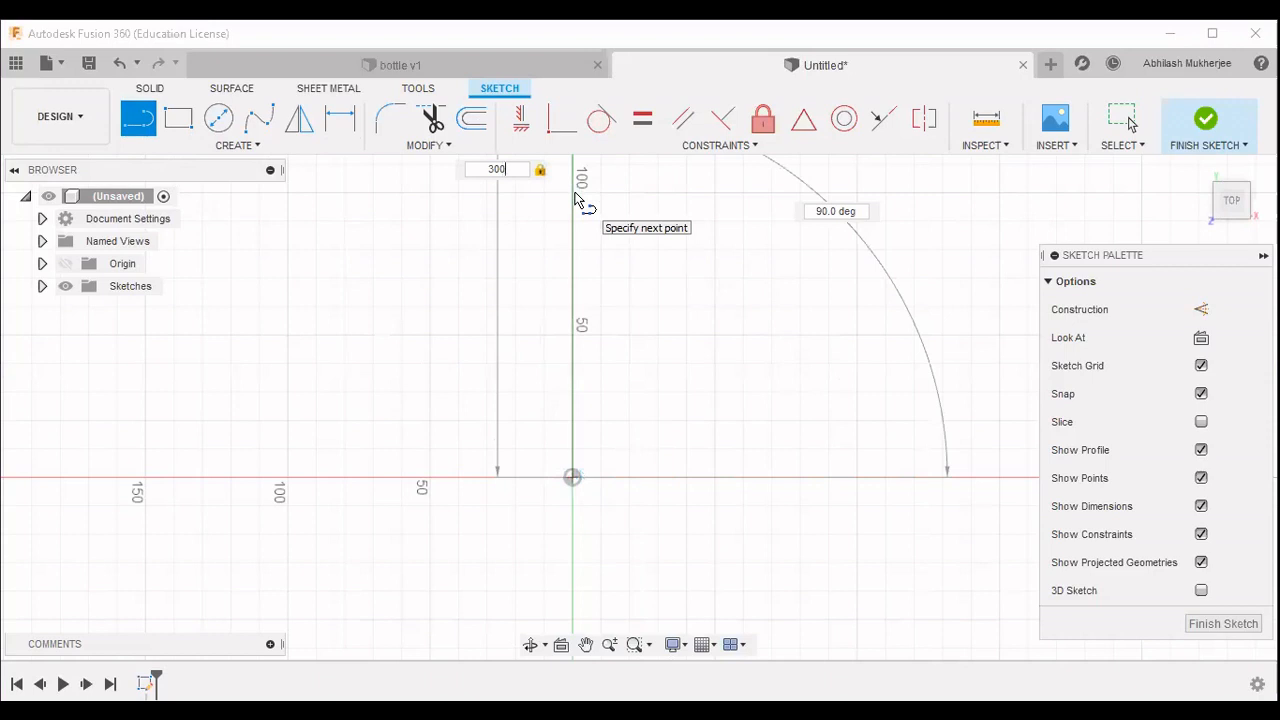
key("Return")
scroll(654, 296, "down", 4)
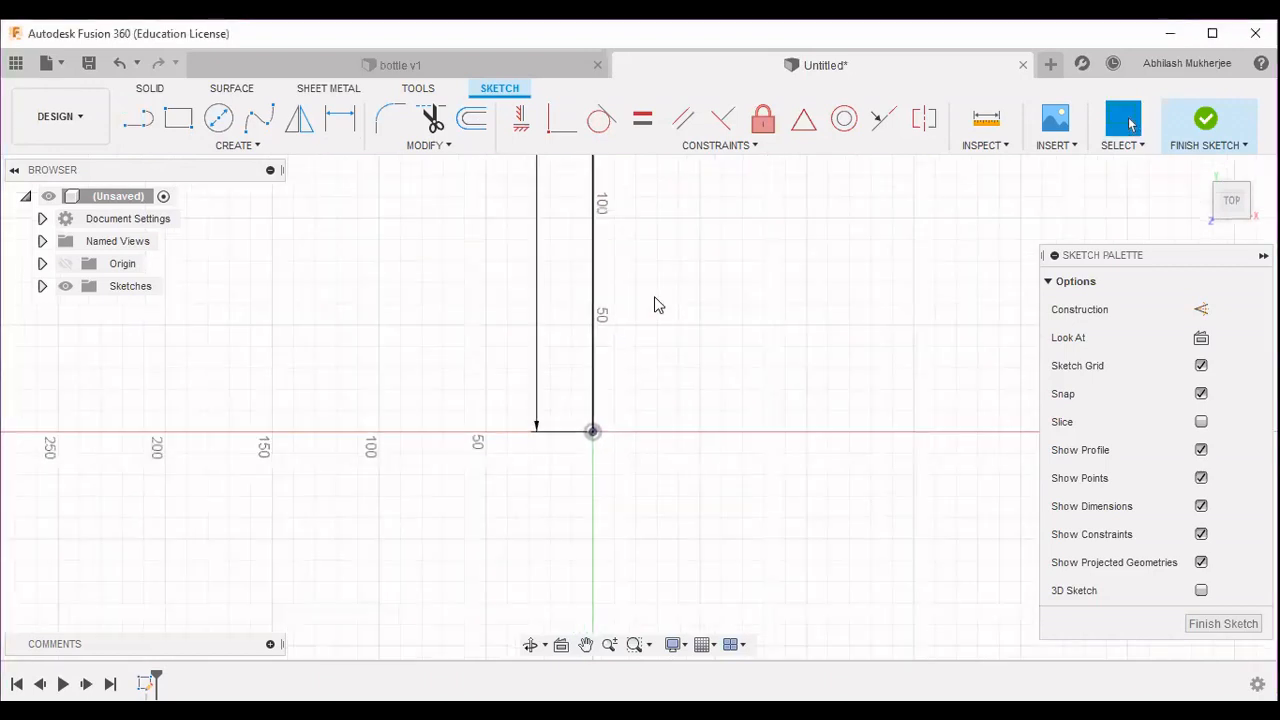
mouse_move(654, 296)
middle_mouse_down()
mouse_move(616, 406)
mouse_move(580, 439)
middle_mouse_up()
scroll(623, 397, "down", 3)
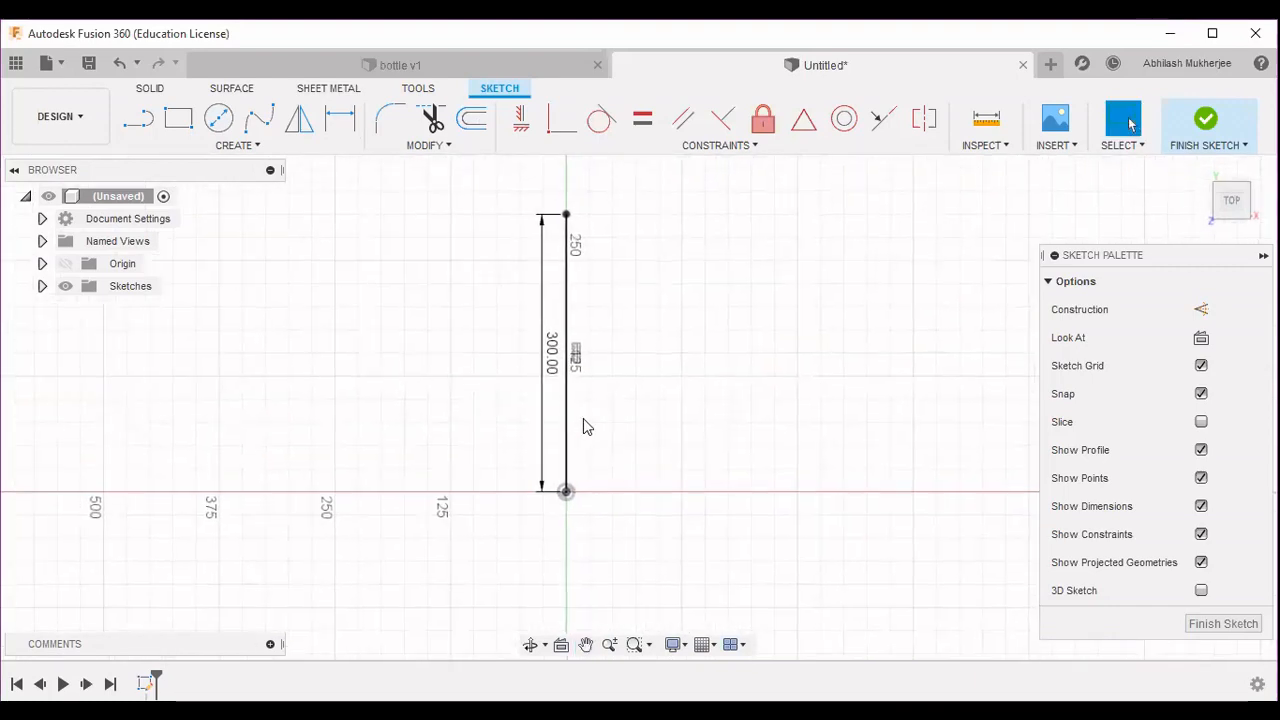
Sketch a 40 mm horizontal base line from the origin toward positive X.
key("l")
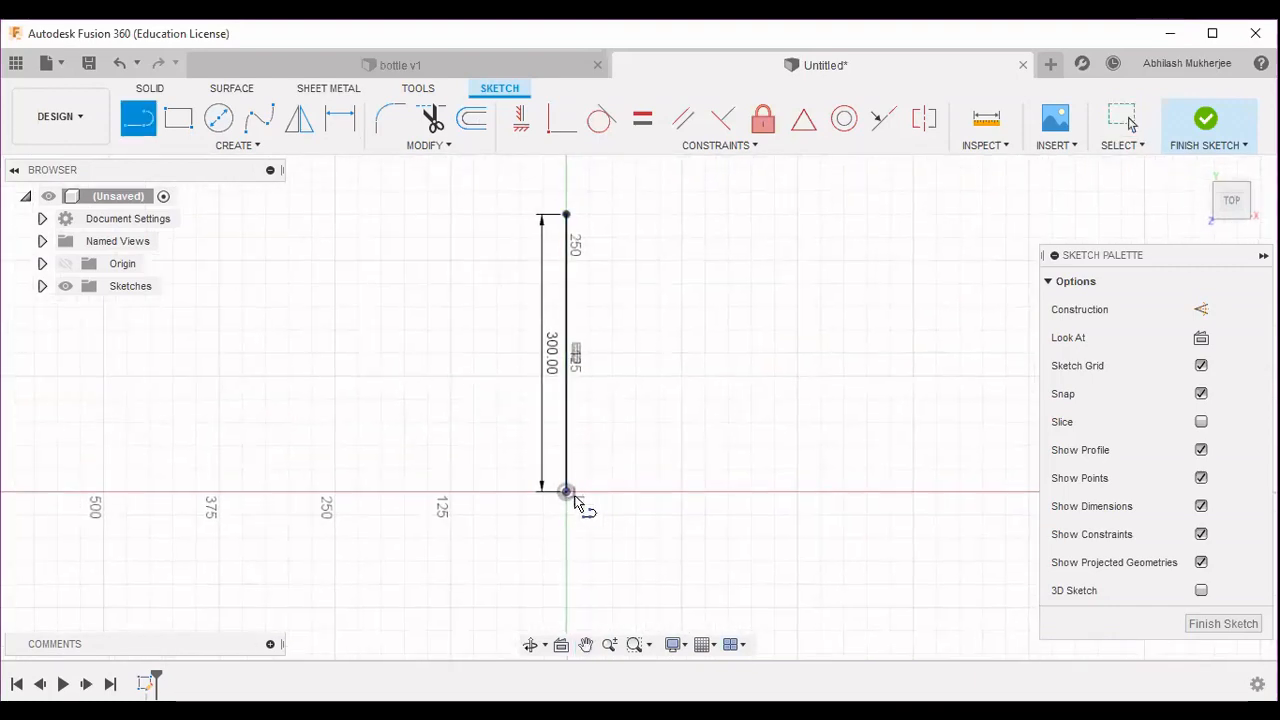
left_click(580, 494)
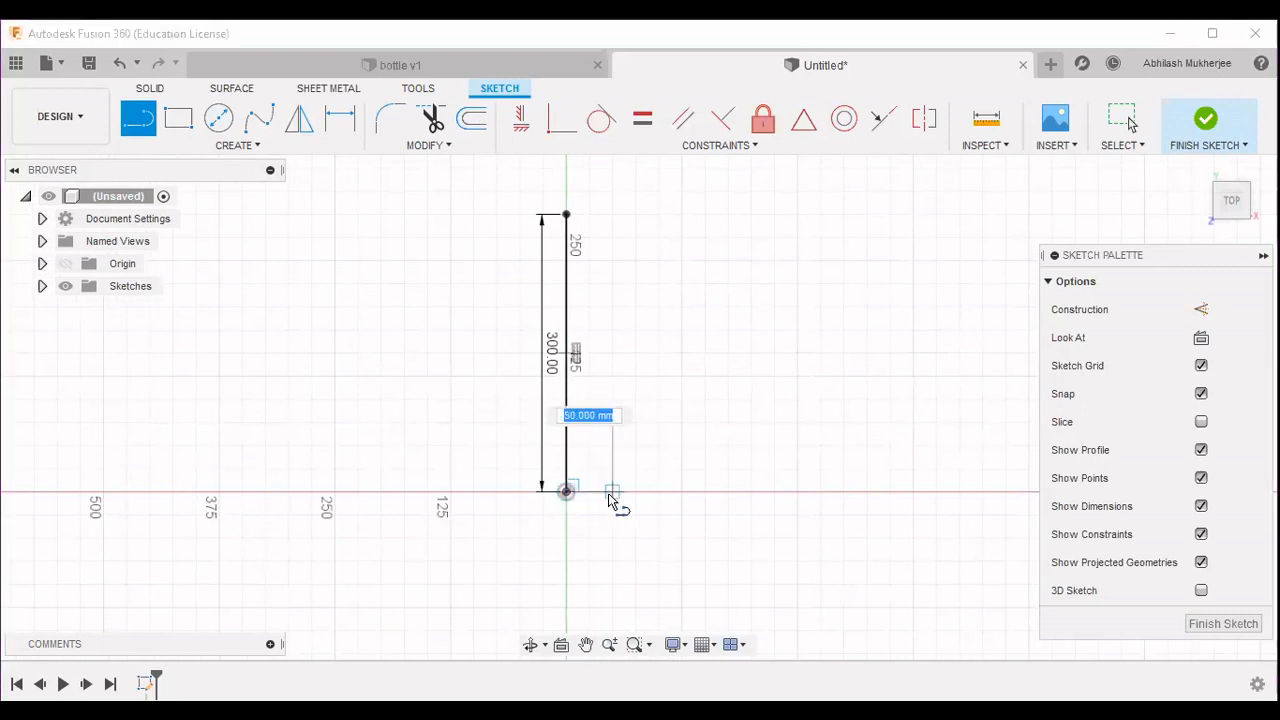
type("40")
key("Tab")
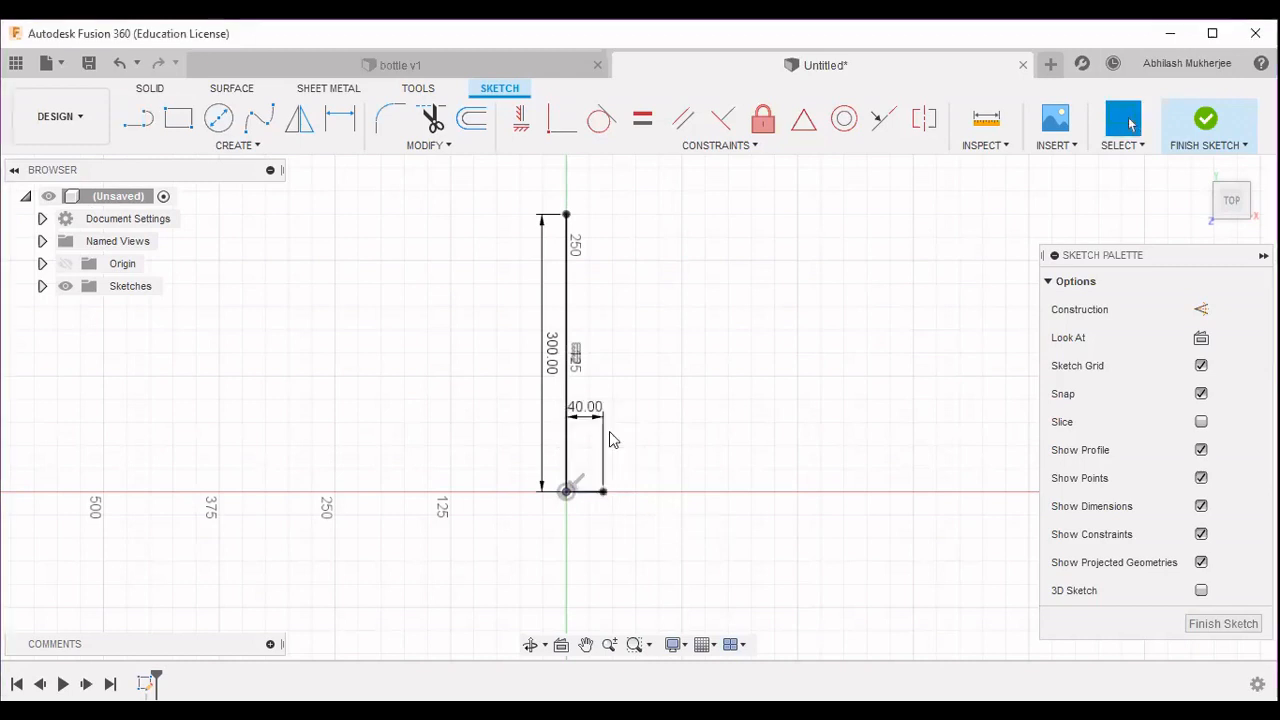
left_click(604, 493)
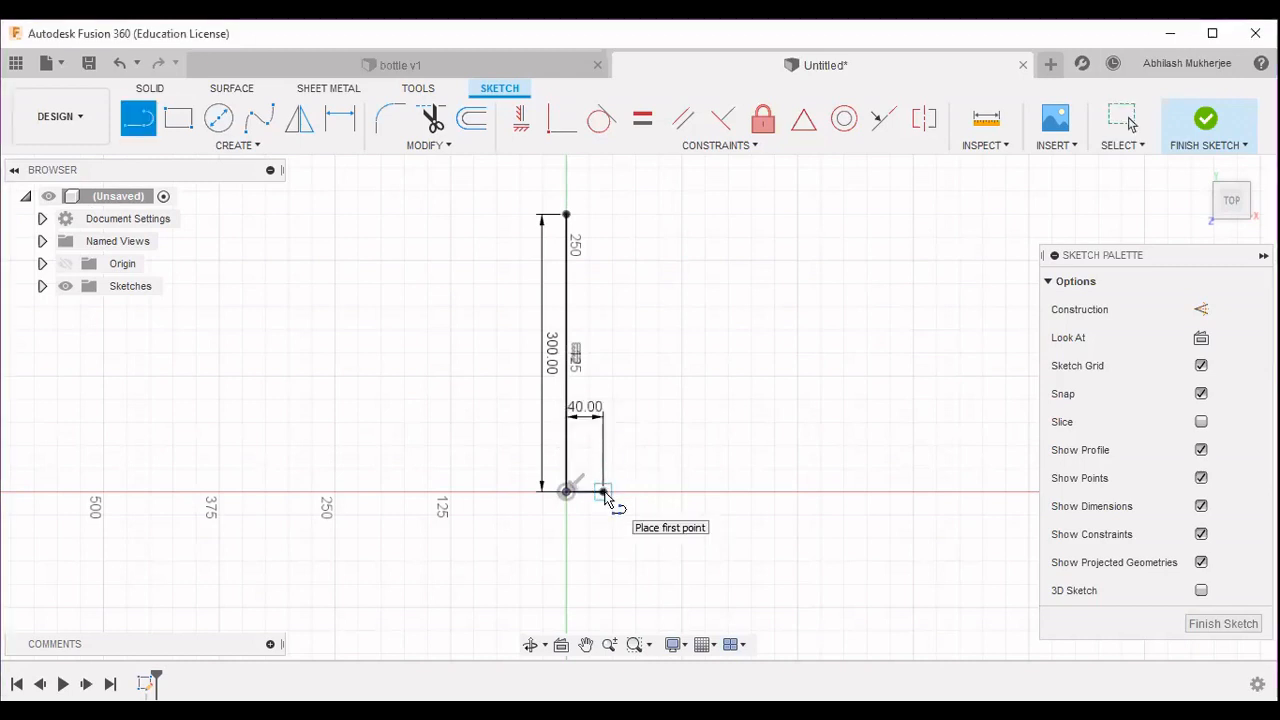
left_click(604, 493)
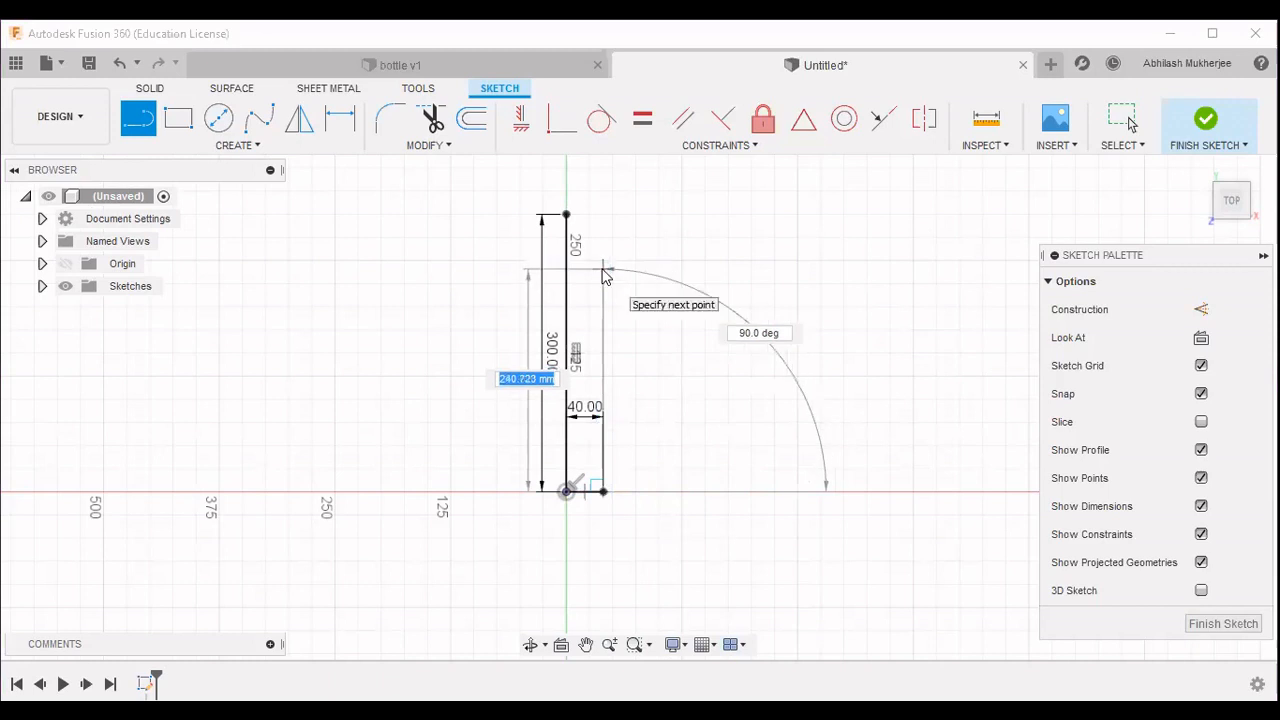
key("Escape")
Place a sketch point on the vertical line, about 225 mm above the origin.
left_click(295, 147)
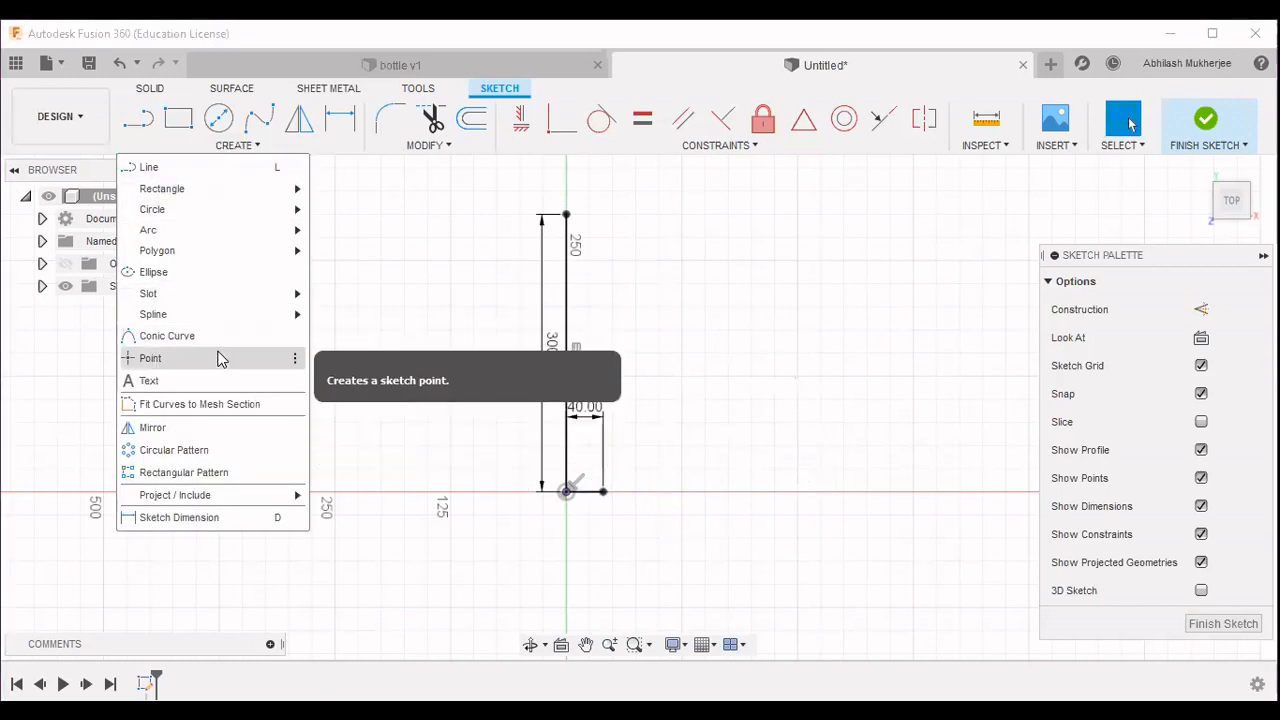
left_click(150, 357)
left_click(566, 283)
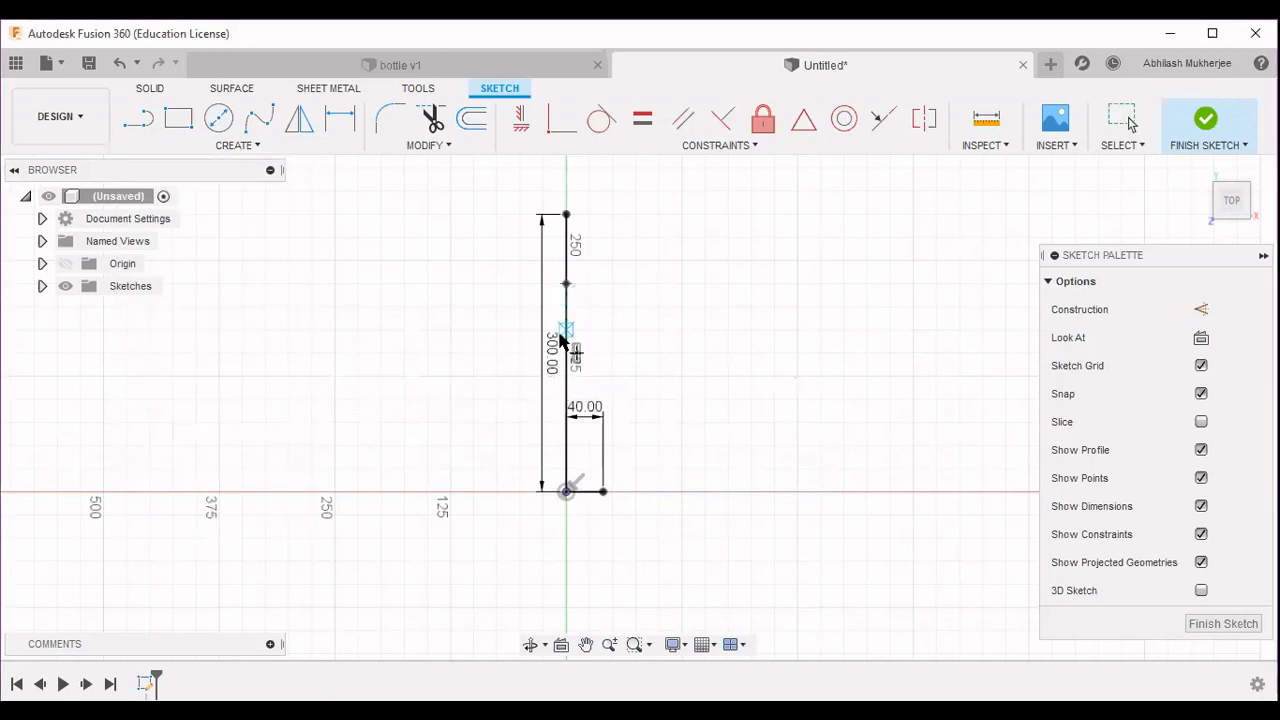
Dimension the distance between the sketch point and the origin as 250 mm.
left_click(340, 118)
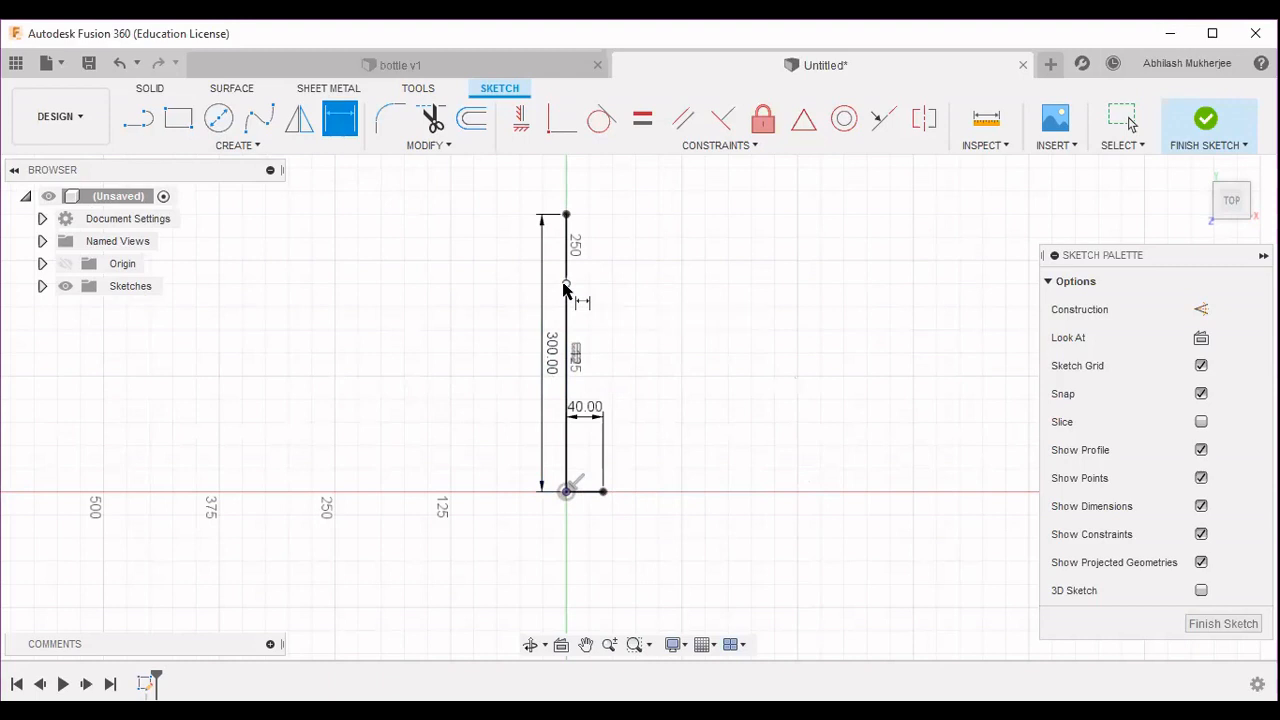
left_click(566, 285)
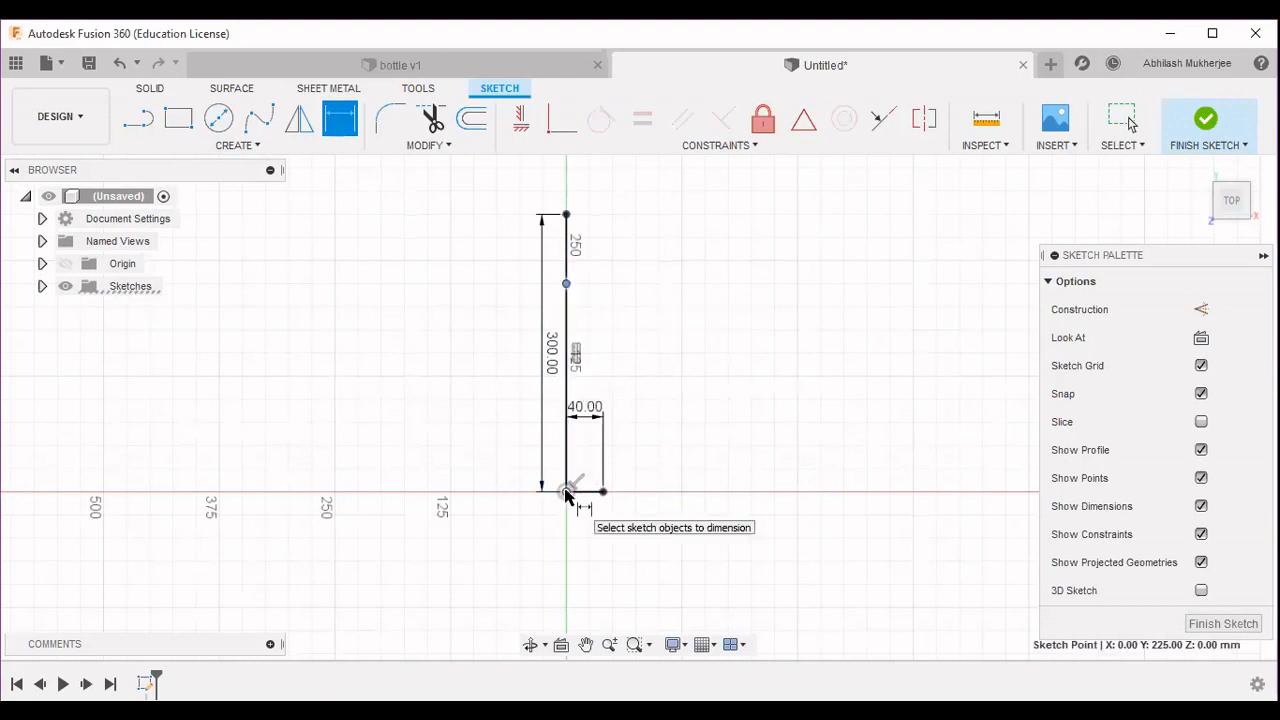
left_click(567, 491)
left_click(458, 477)
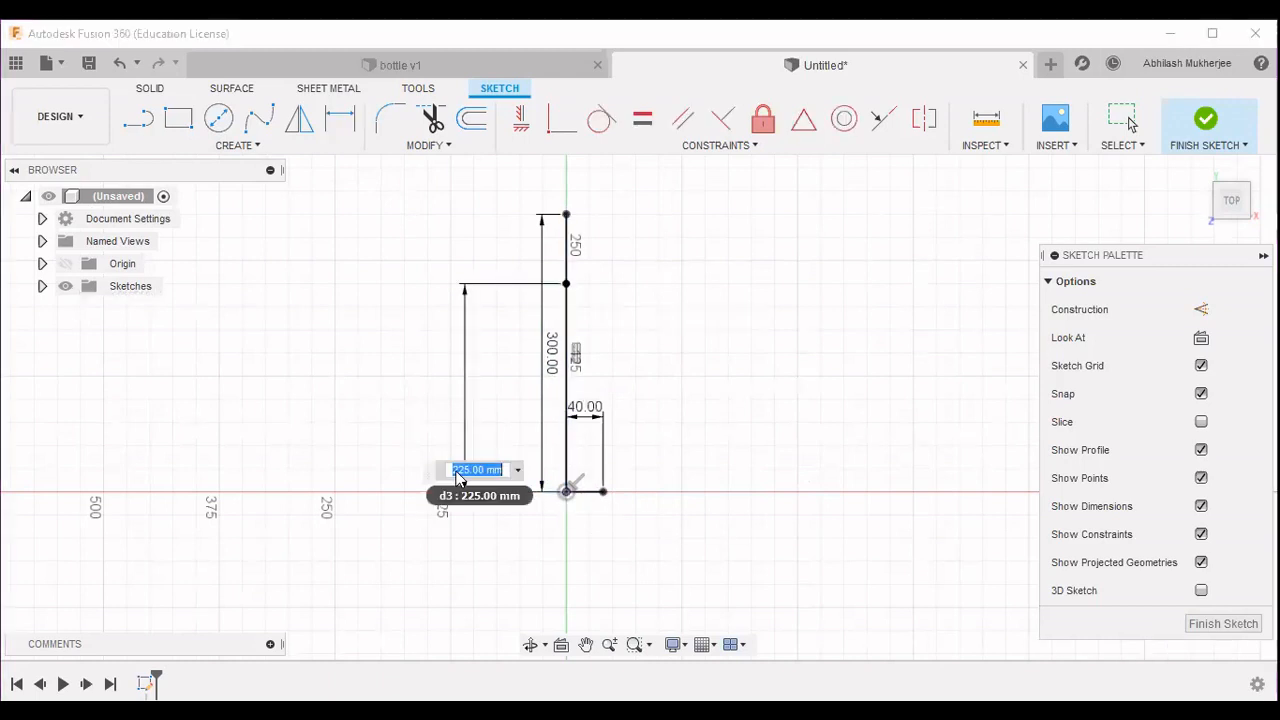
type("250")
key("Return")
key("Escape")
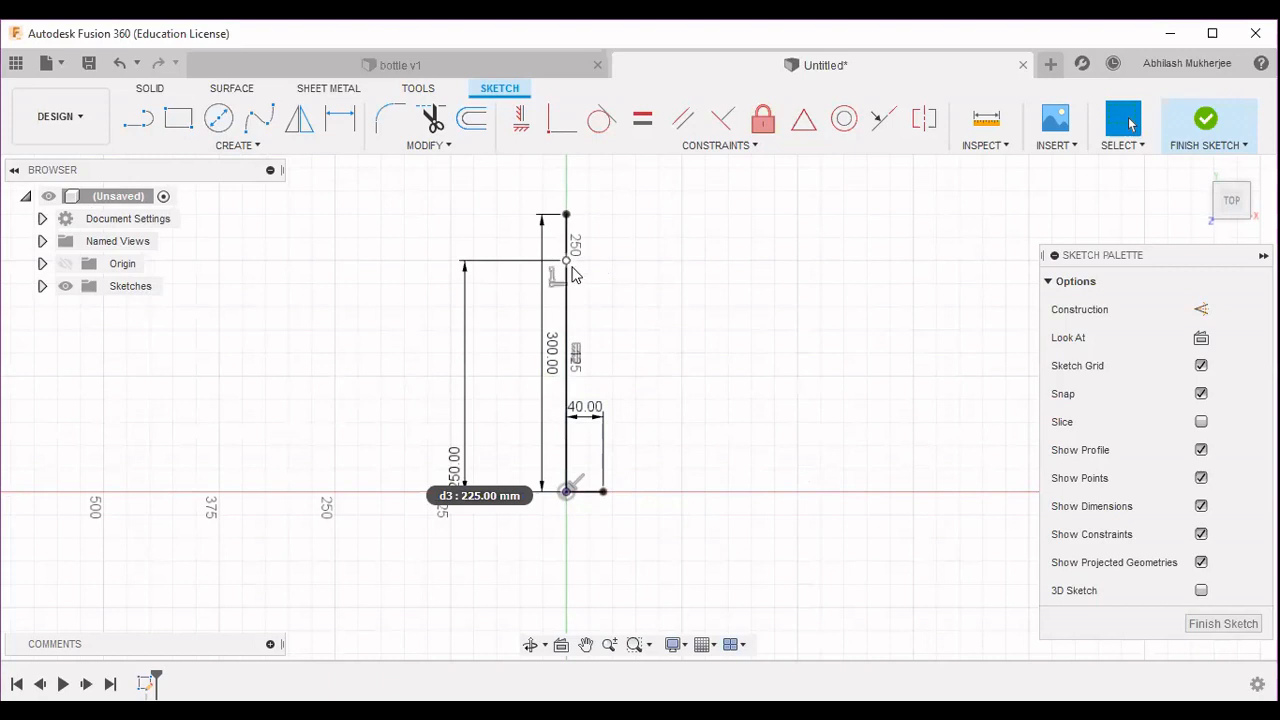
Sketch a 30 mm horizontal line toward positive X from the sketch point on the vertical line.
key("l")
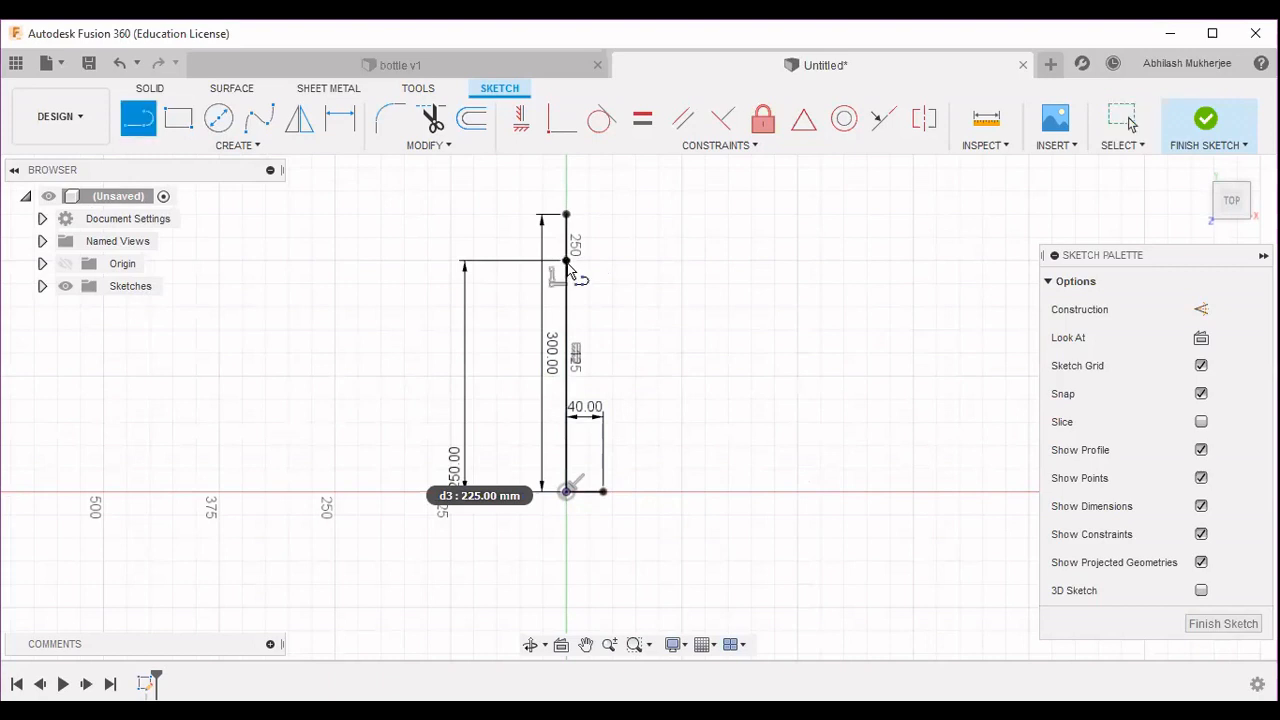
left_click(567, 262)
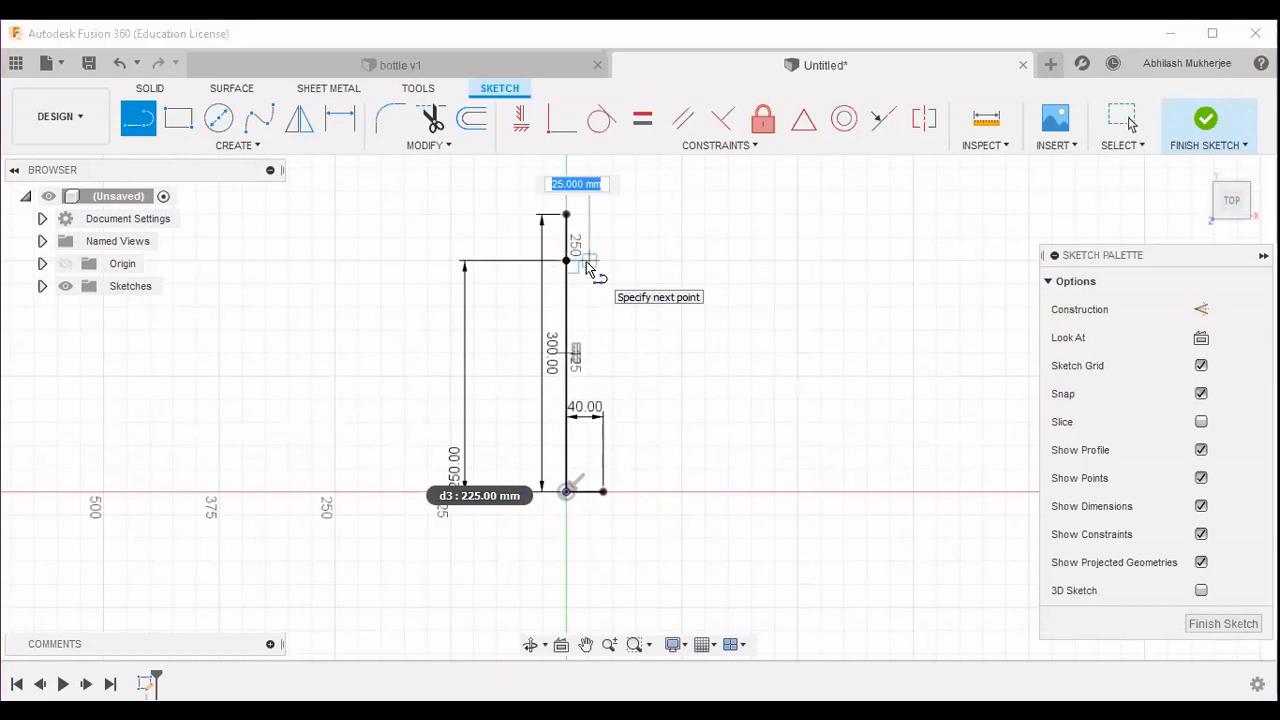
type("30")
key("Tab")
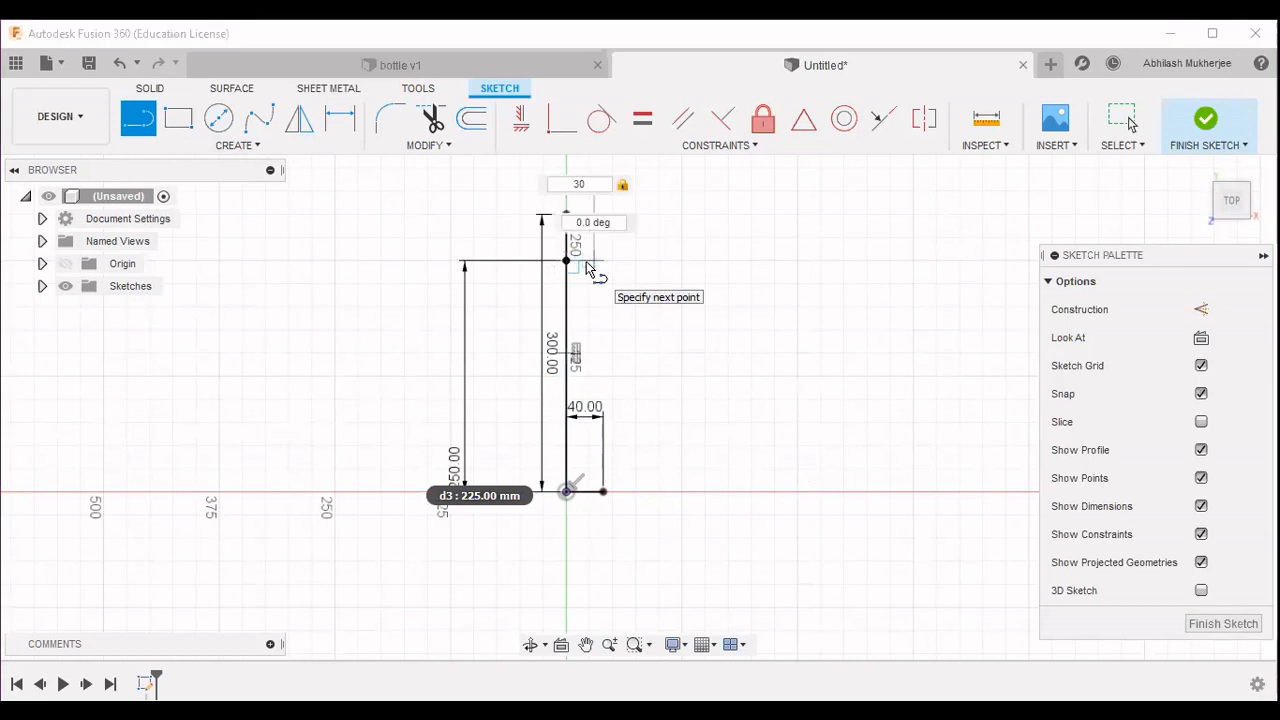
key("Return")
key("Escape")
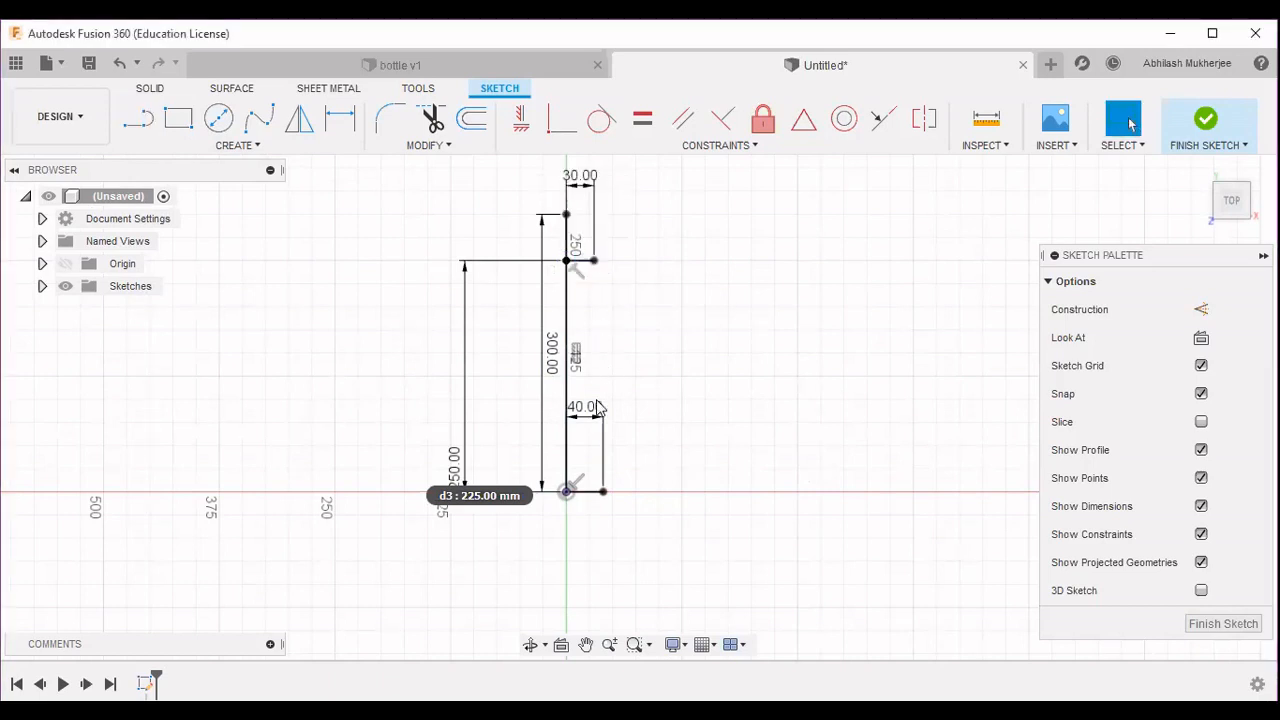
Connect the free ends of the 40 mm base line and the 30 mm line with a slanted line.
key("l")
left_click(603, 491)
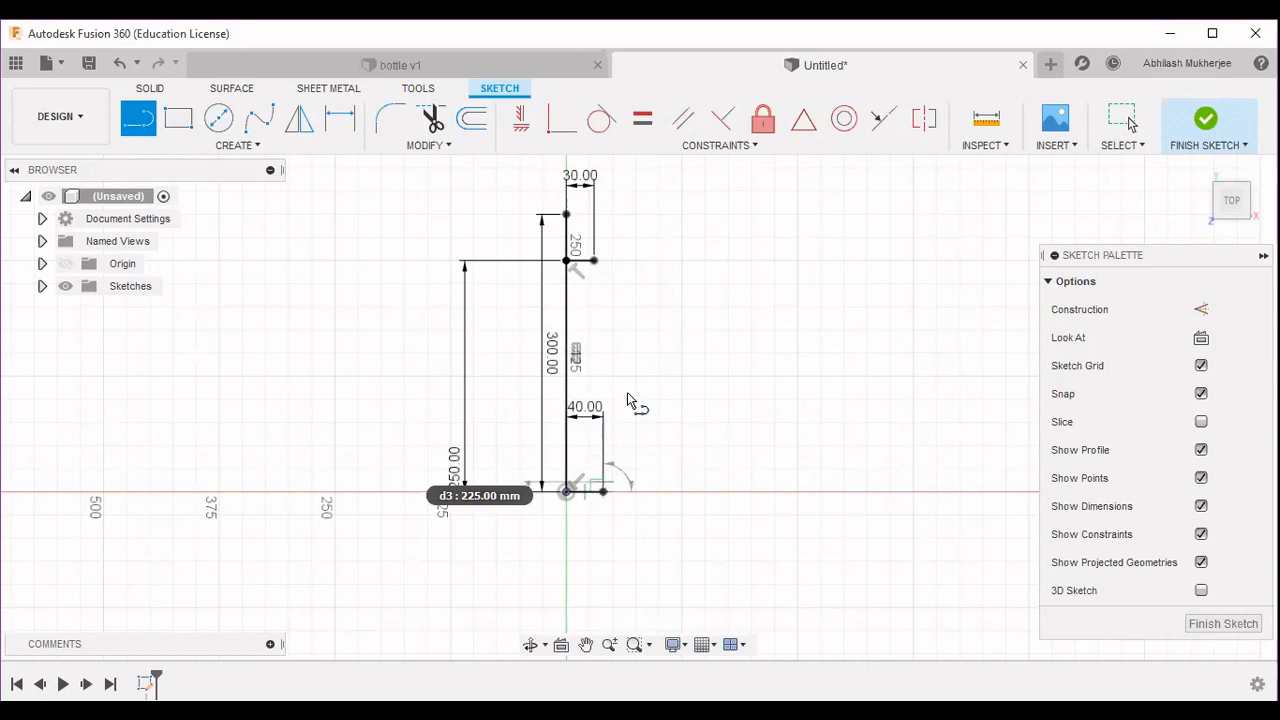
left_click(595, 260)
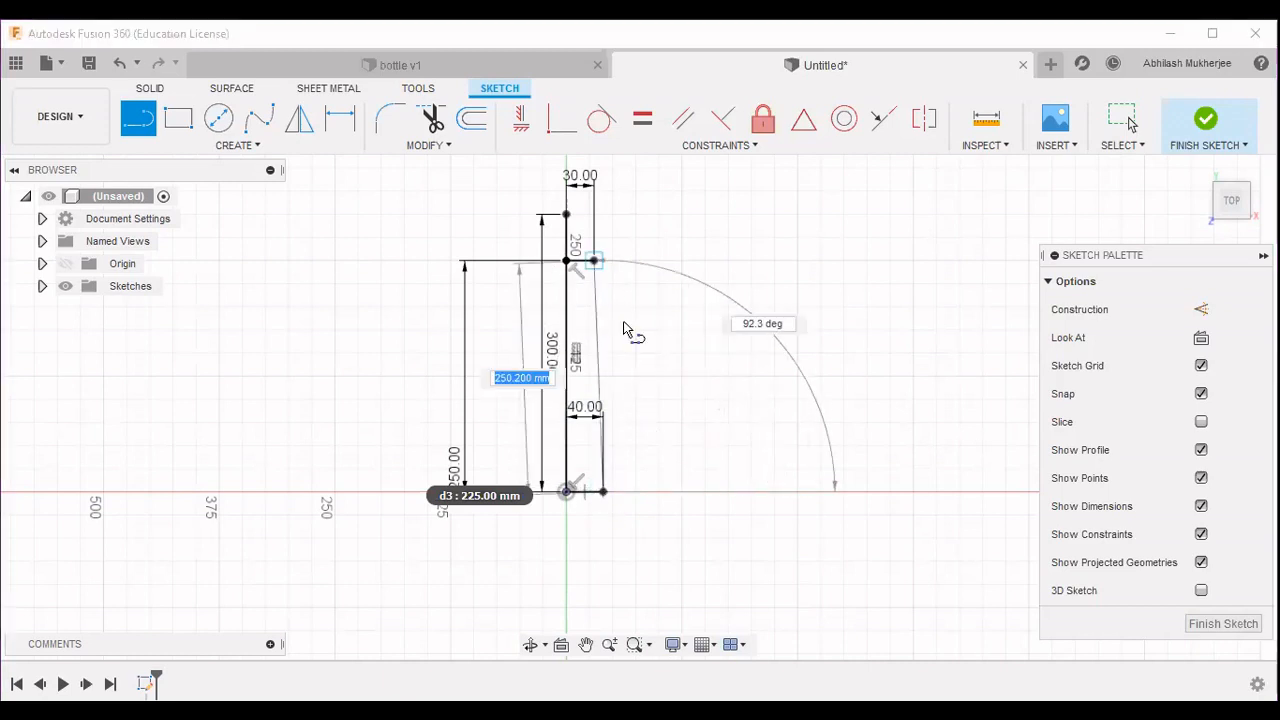
key("Escape")
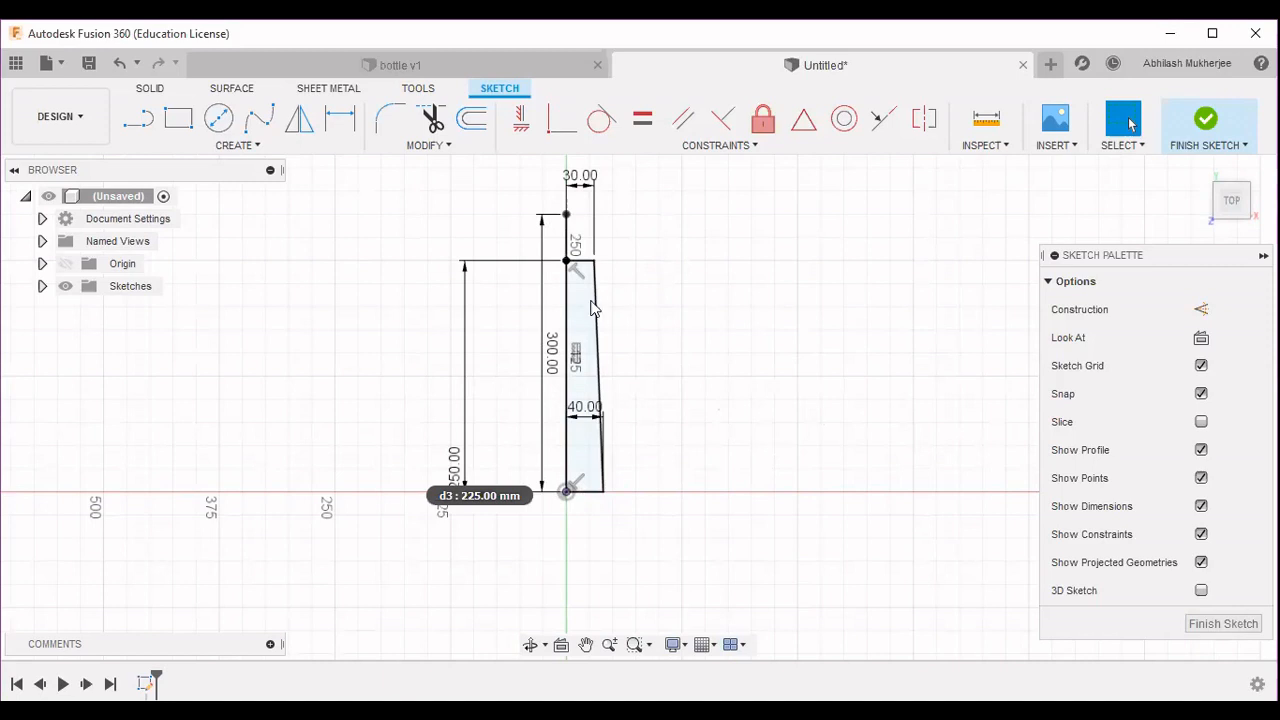
Sketch a 15 mm horizontal line toward positive X from the upper end of the vertical line.
key("l")
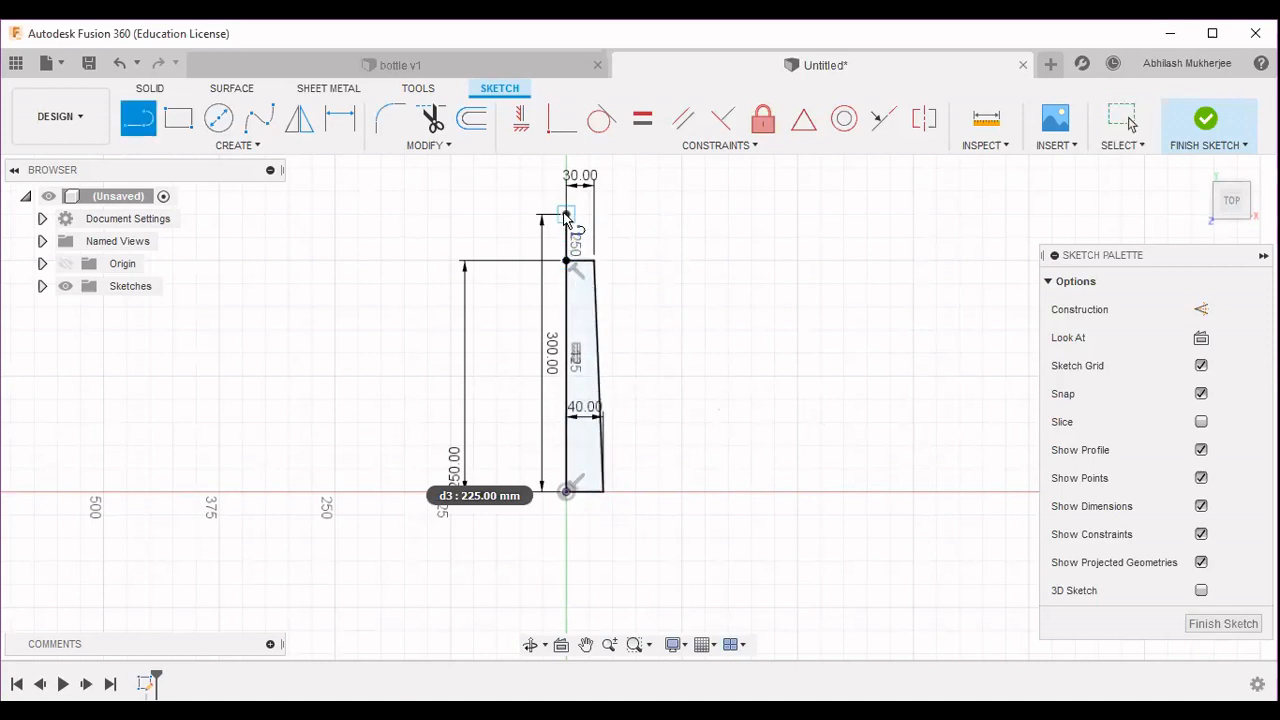
left_click(566, 214)
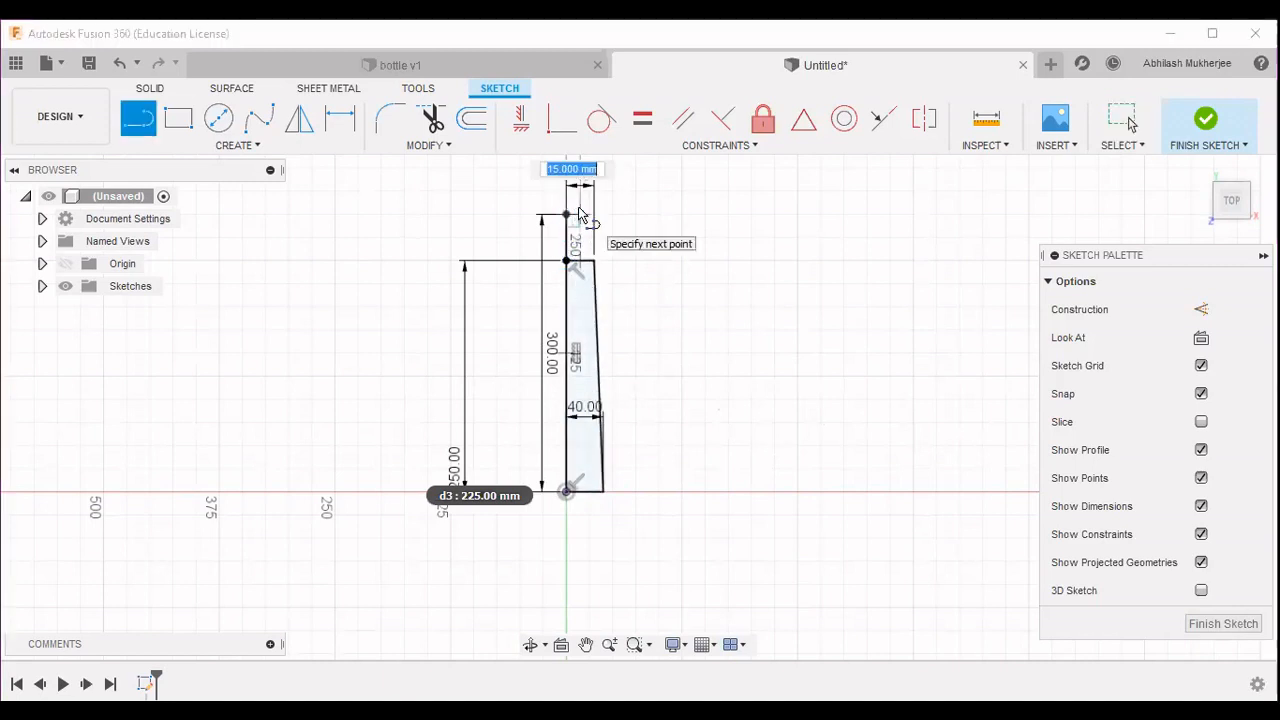
type("15")
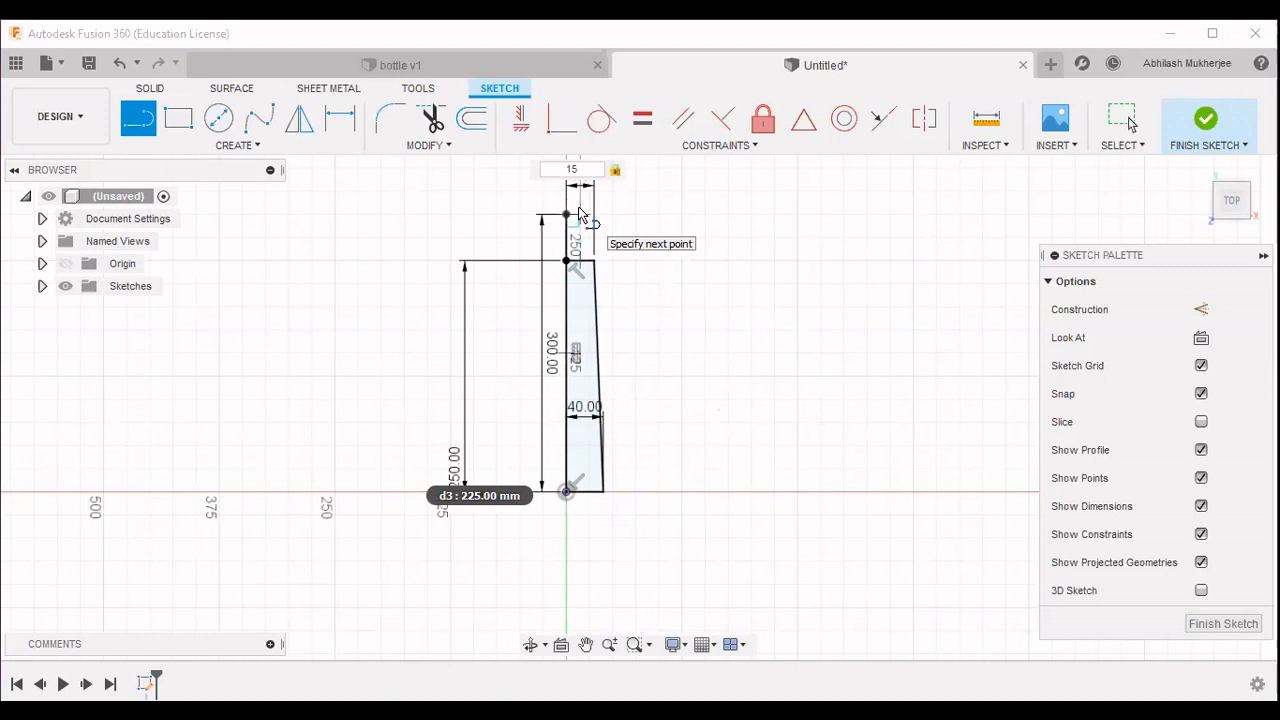
key("Return")
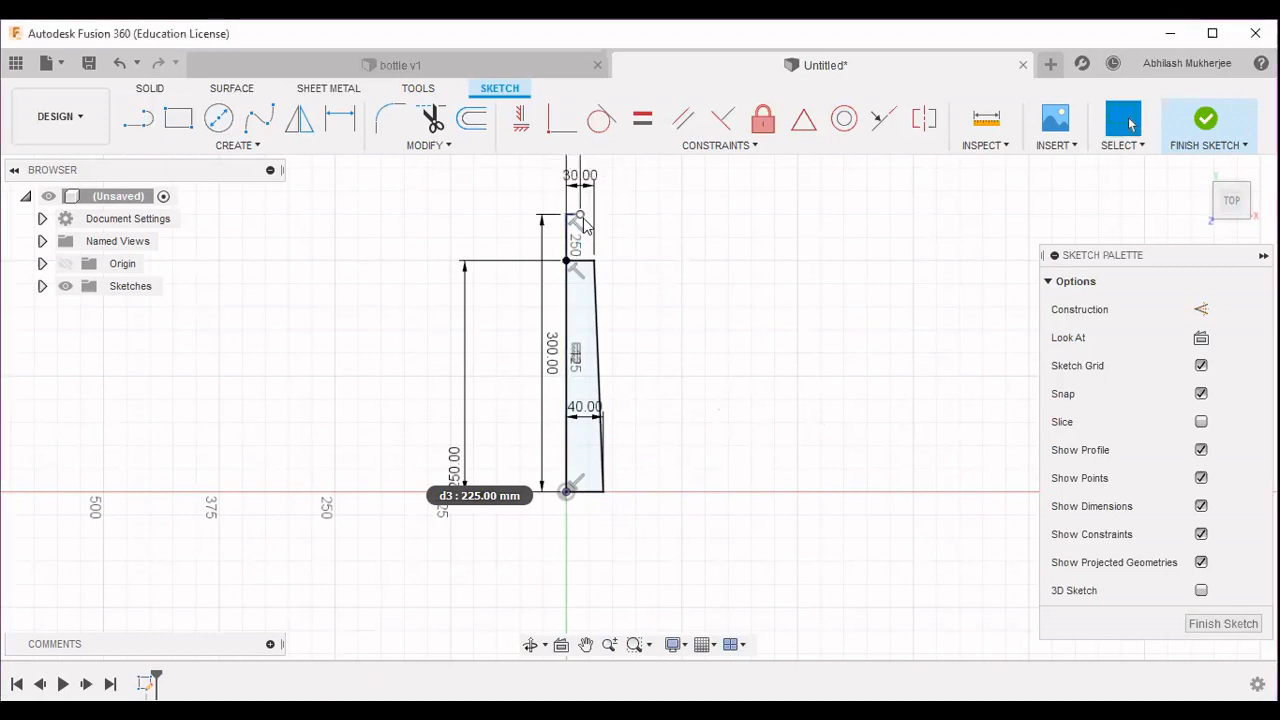
Close the neck profile with a 50 mm vertical line from the 15 mm line's free end down to the 30 mm line.
left_click(580, 214)
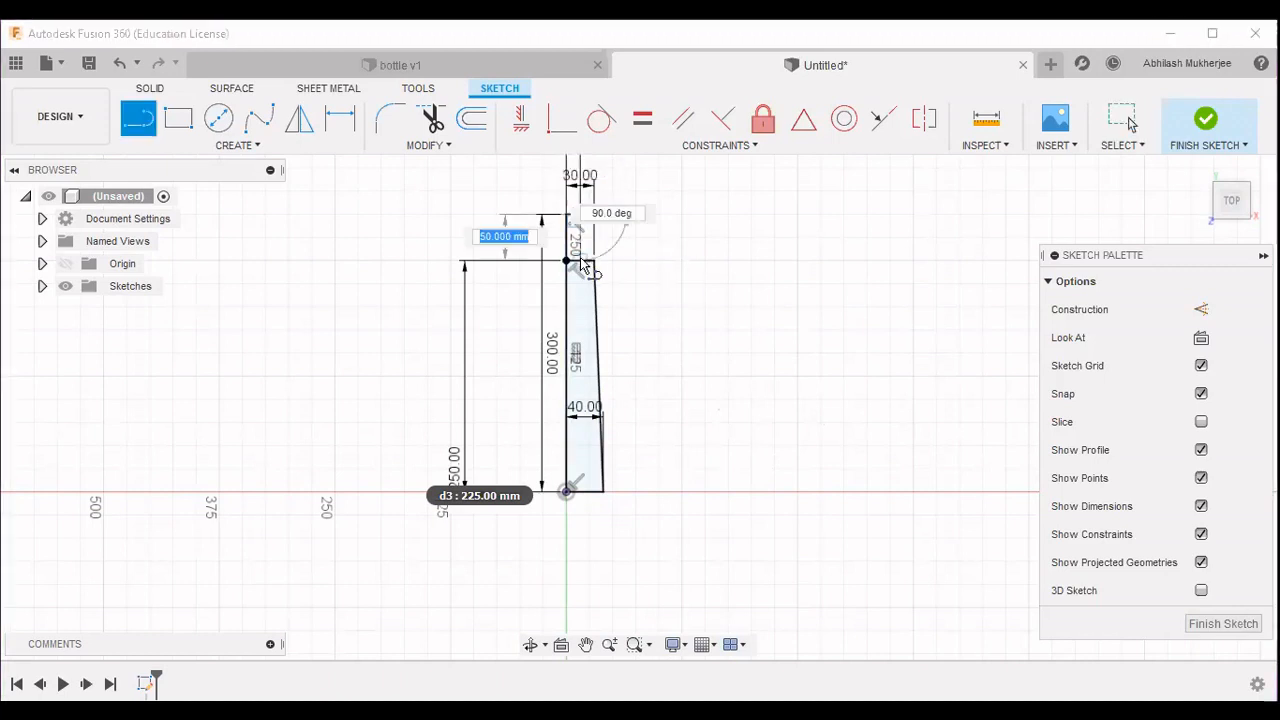
left_click(580, 259)
key("Escape")
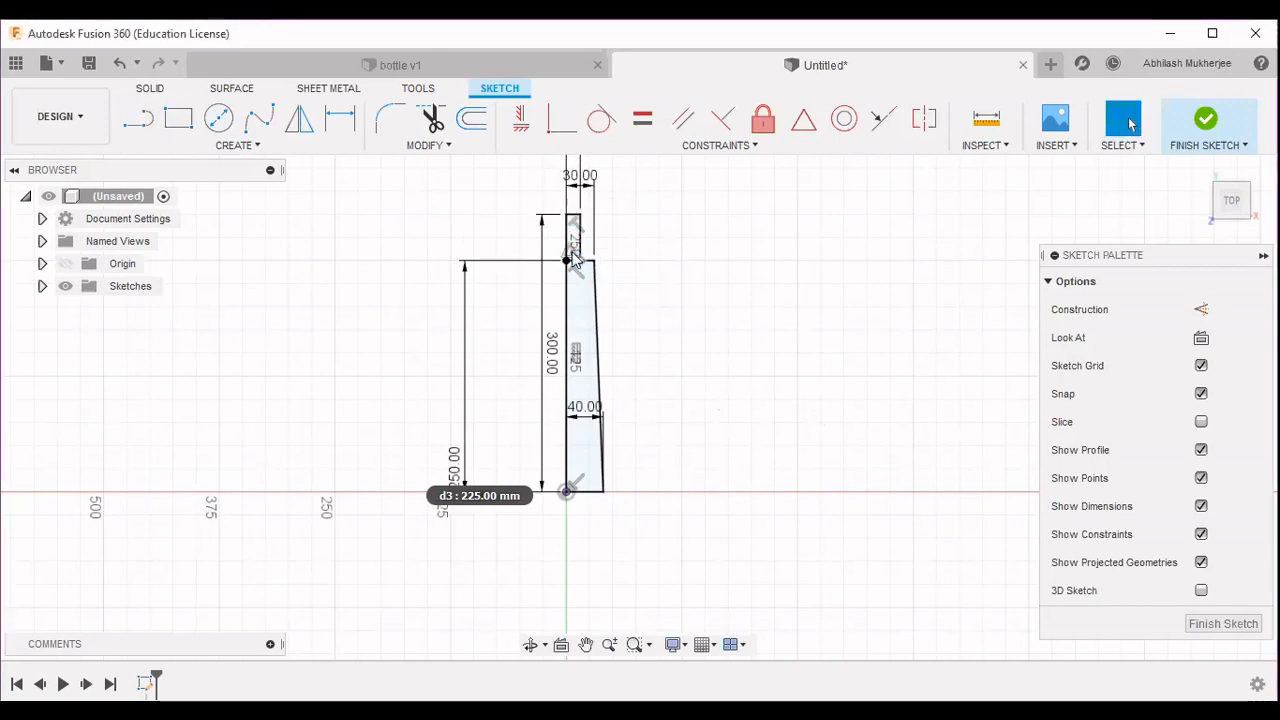
Trim the part of the 30 mm line that separates the neck from the body profile.
scroll(568, 263, "down", 2)
scroll(568, 263, "up", 5)
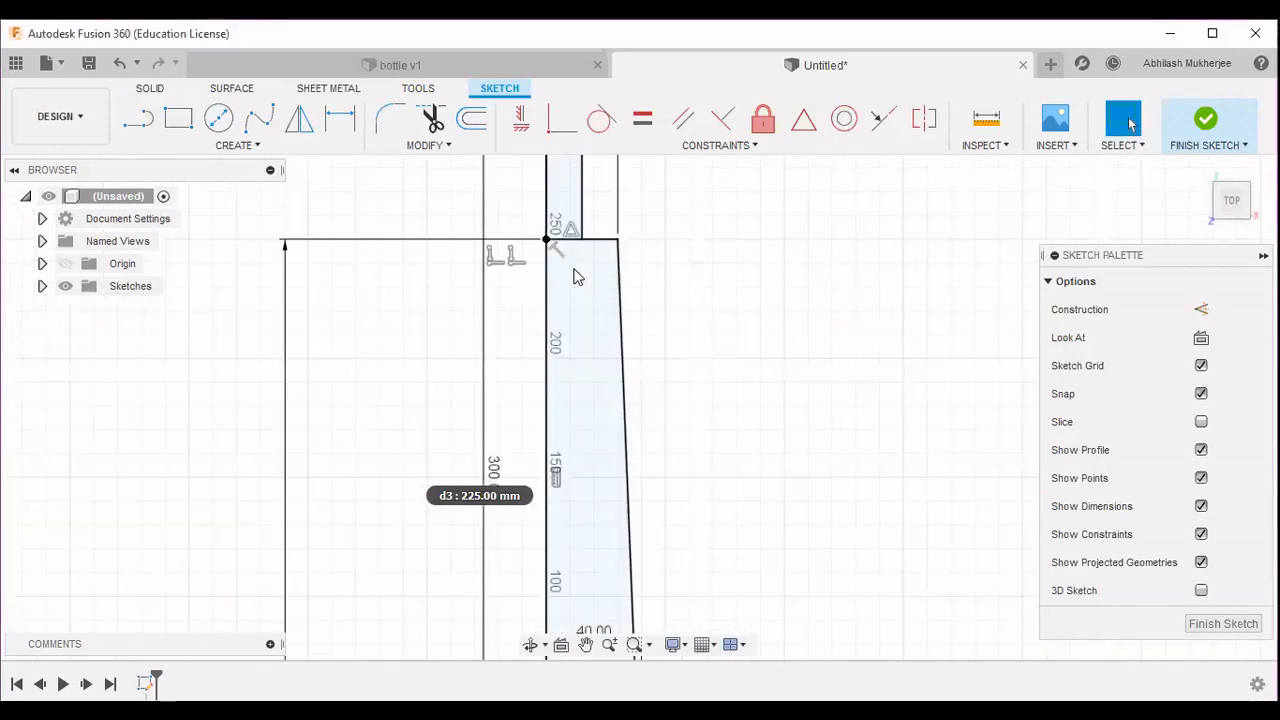
left_click(436, 124)
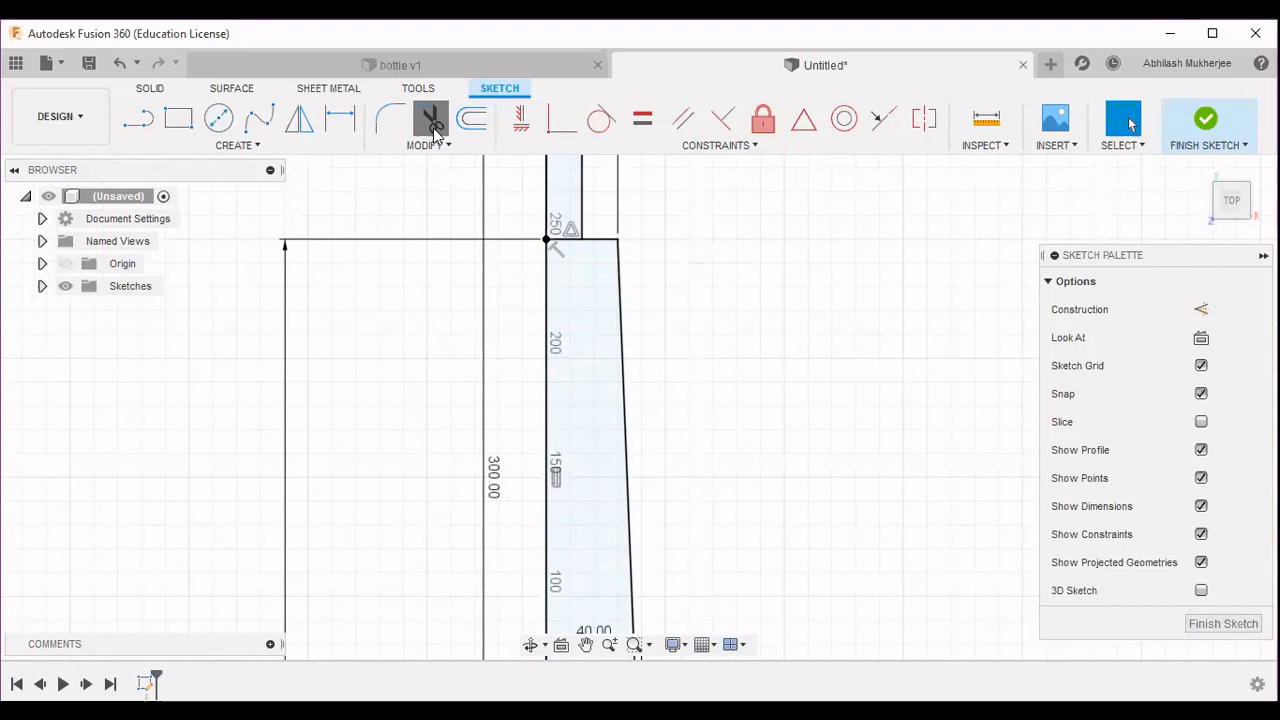
left_click(563, 240)
key("Escape")
scroll(692, 350, "up", 2)
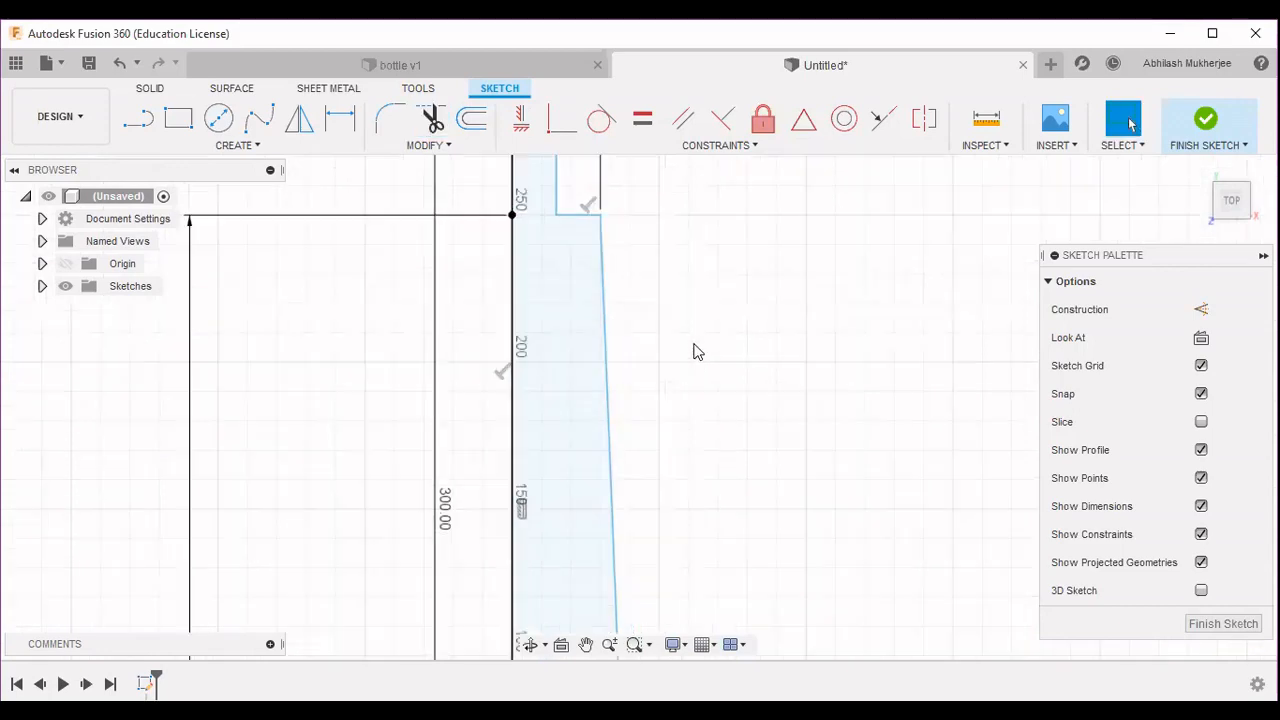
Finish the sketch and revolve the closed bottle profile 360° about its long vertical line as a new body.
scroll(700, 361, "down", 5)
middle_click_drag(743, 413, 723, 363)
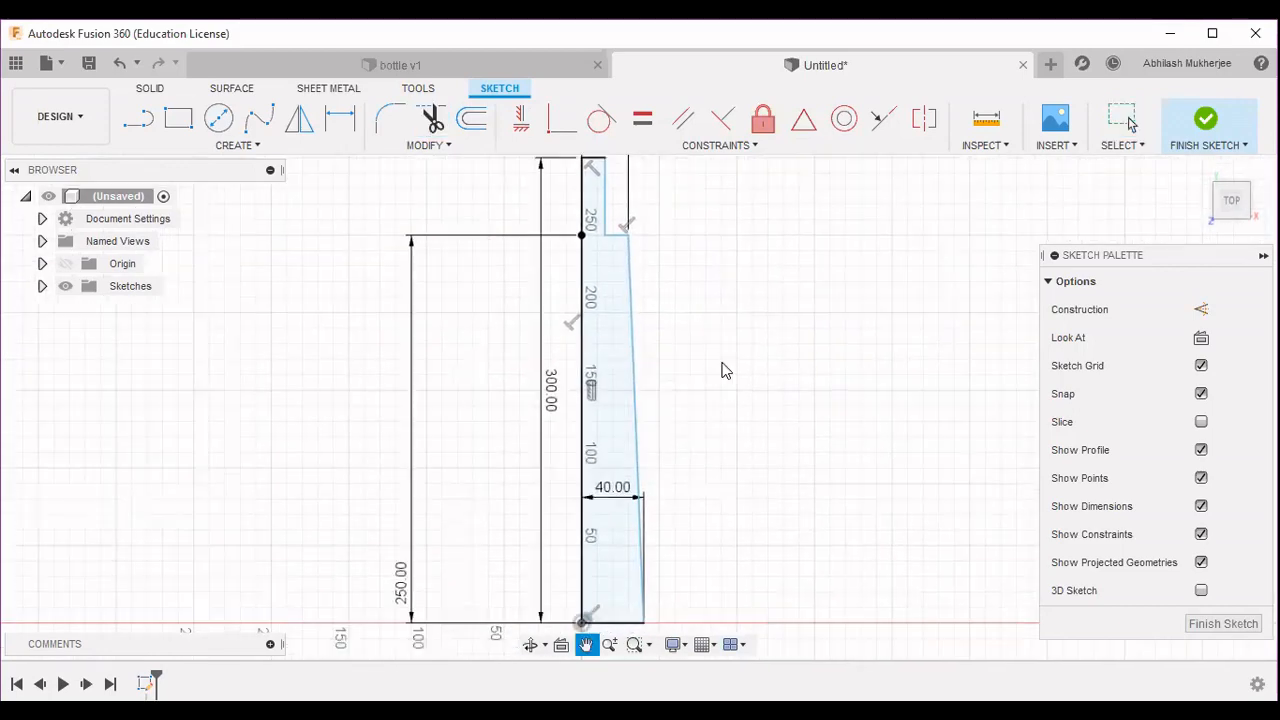
scroll(722, 368, "down", 1)
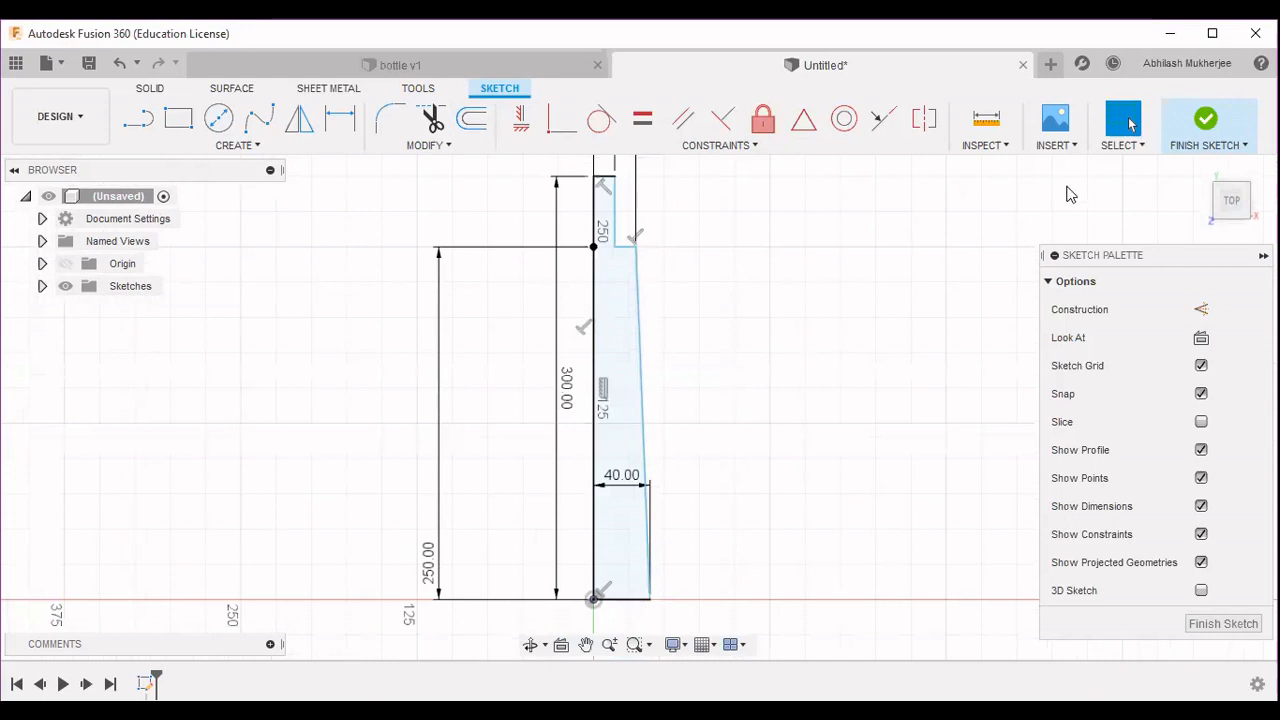
left_click(1207, 125)
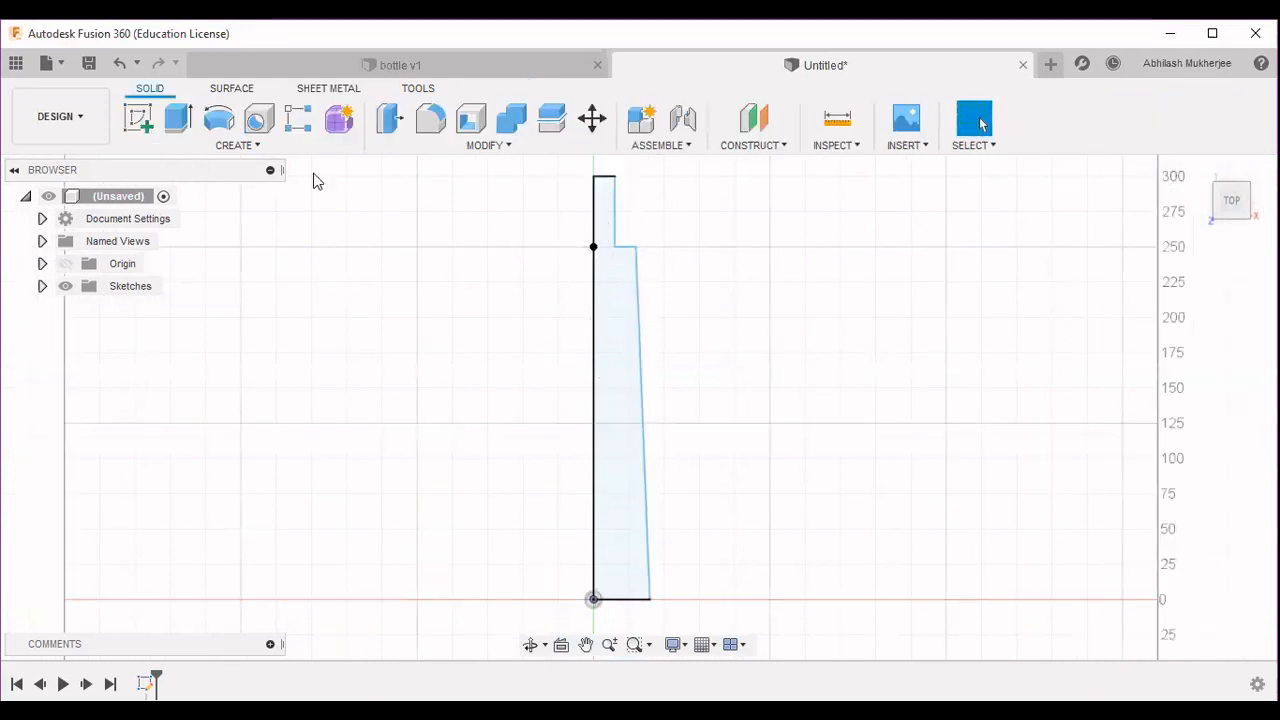
left_click(266, 142)
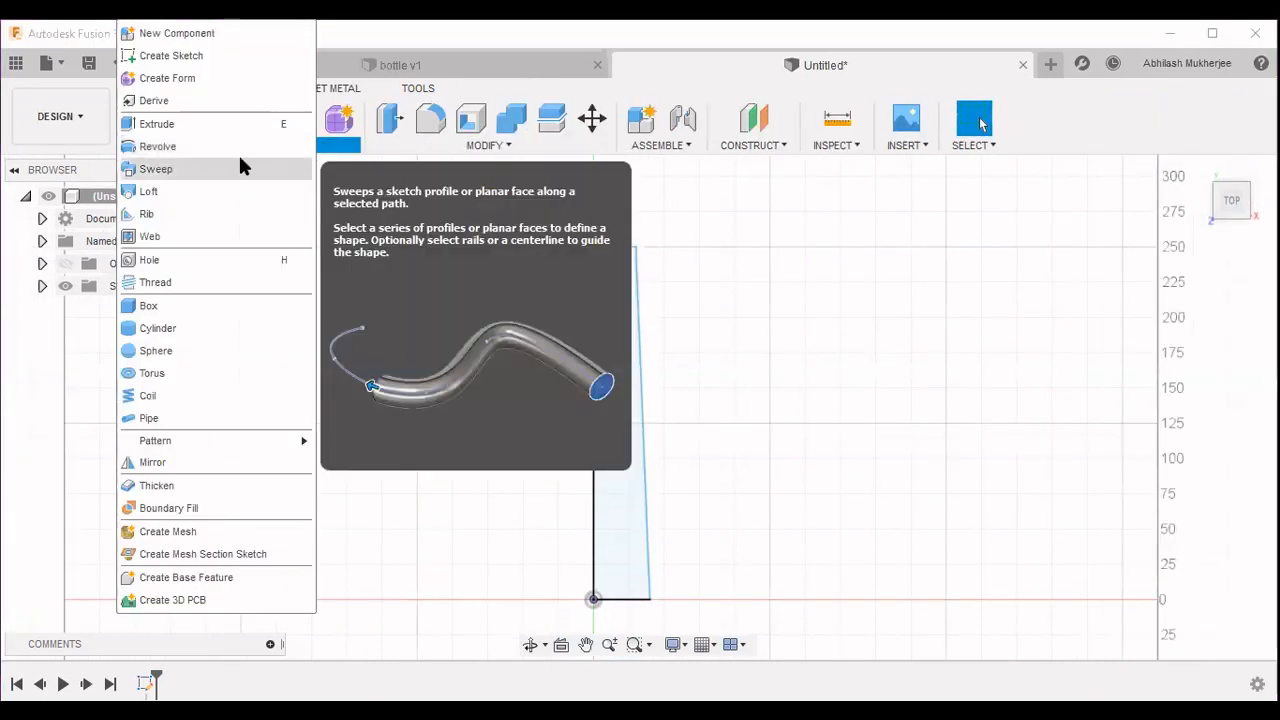
left_click(234, 153)
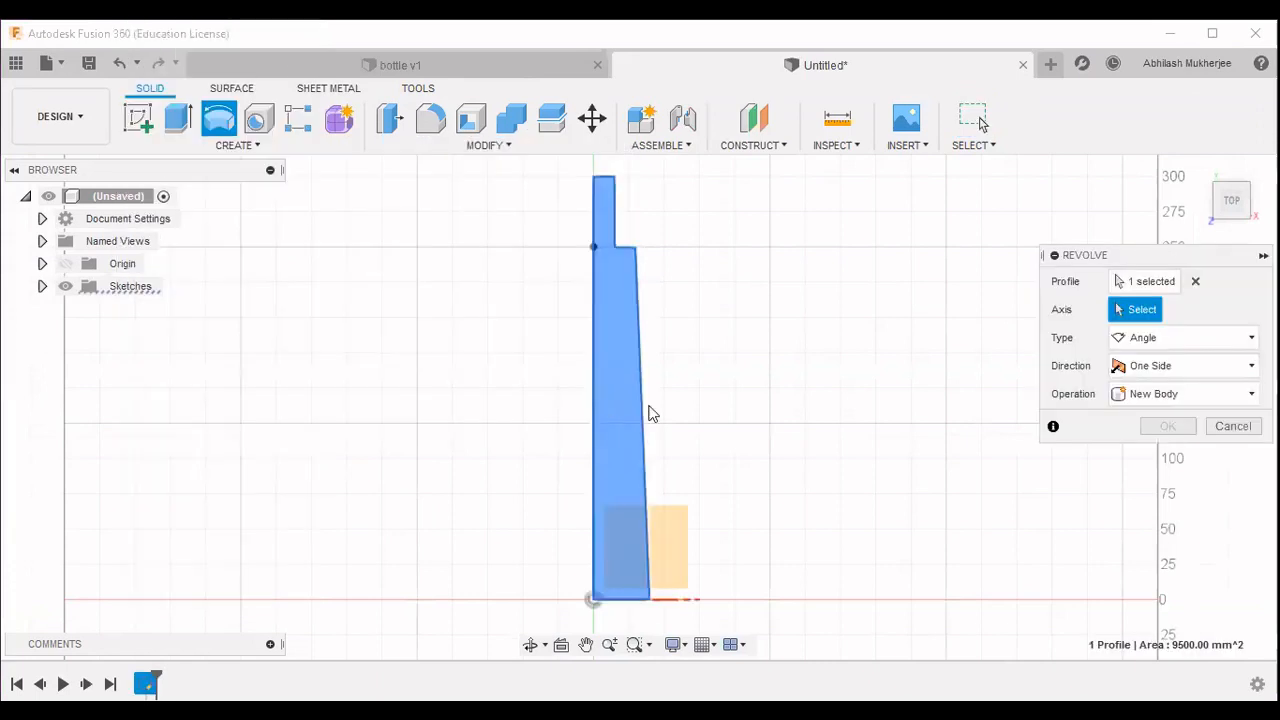
left_click(1128, 281)
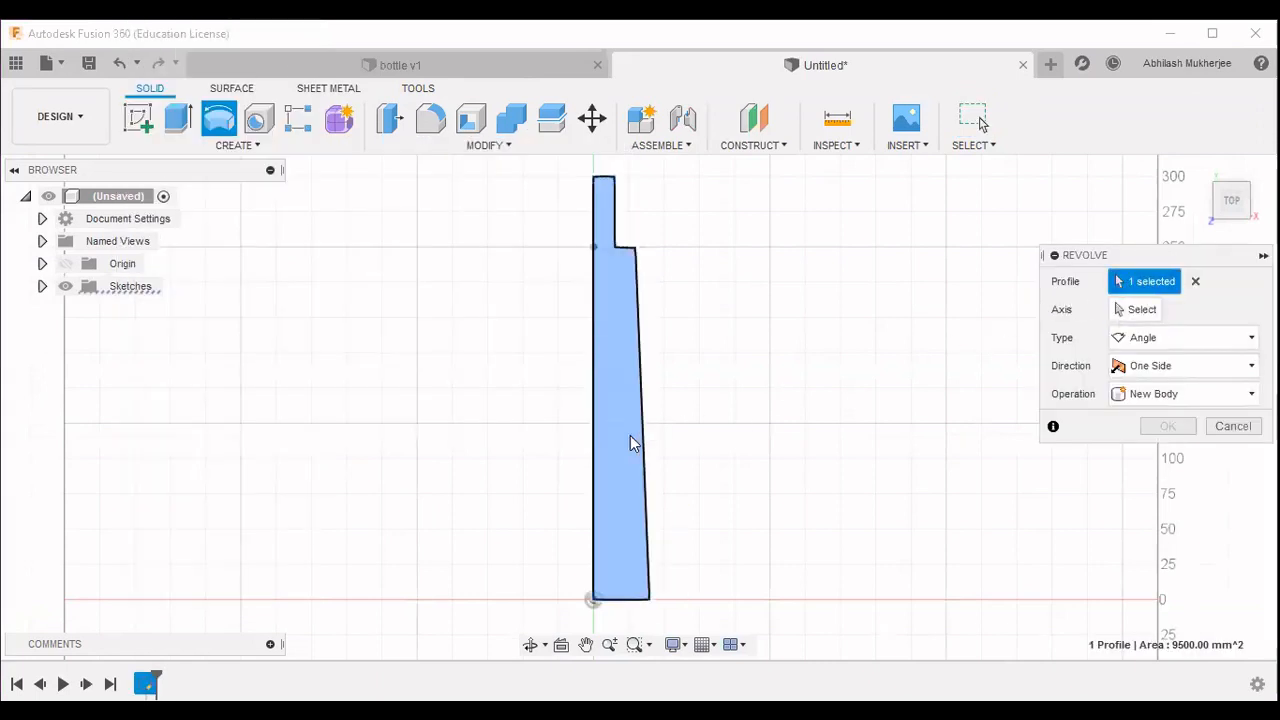
left_click(606, 407)
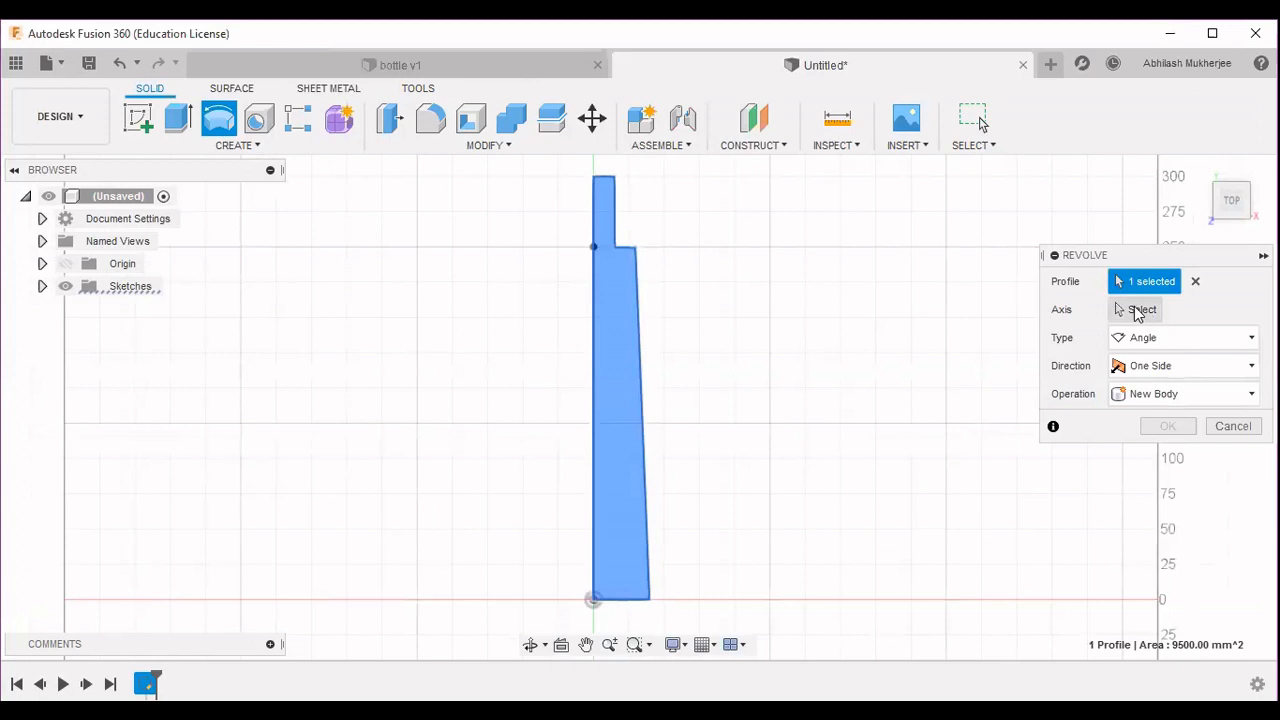
left_click(593, 408)
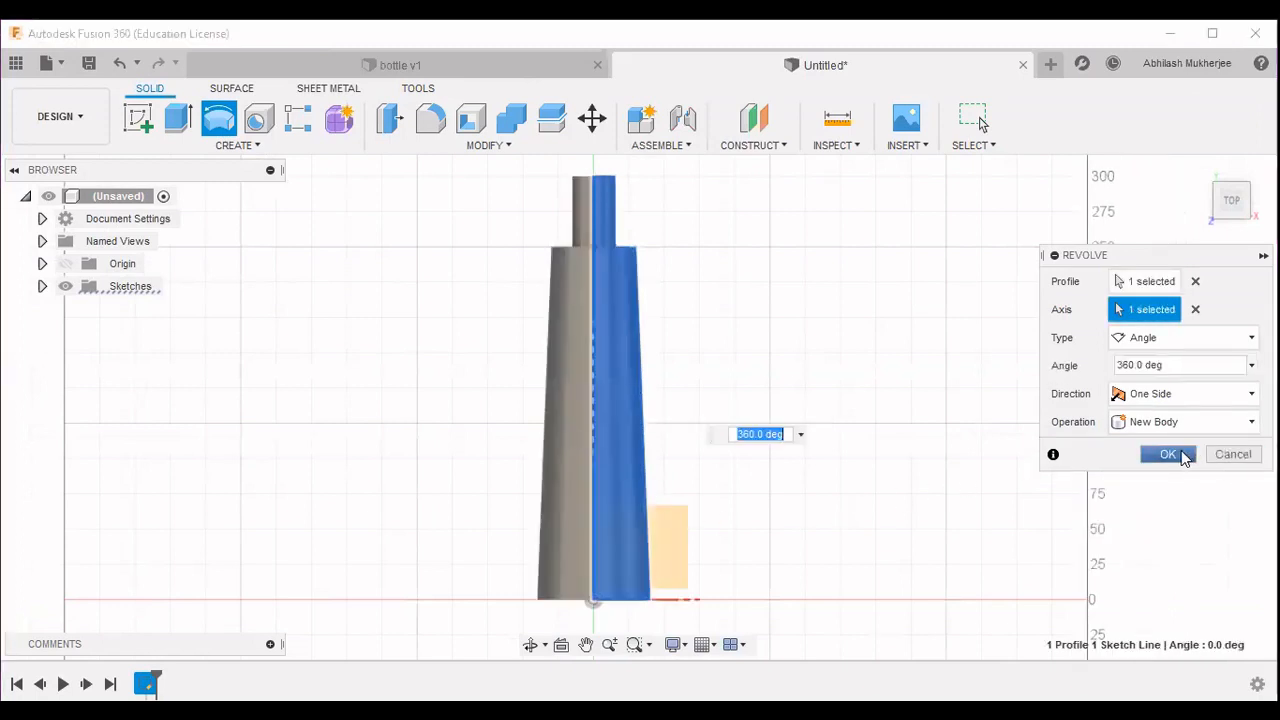
left_click(1183, 457)
Shell the bottle body to a 2 mm inside thickness, removing the end face of the neck.
mouse_move(797, 463)
middle_mouse_down("shift")
mouse_move(769, 491)
mouse_move(779, 535)
mouse_move(806, 514)
mouse_move(805, 445)
middle_mouse_up("shift")
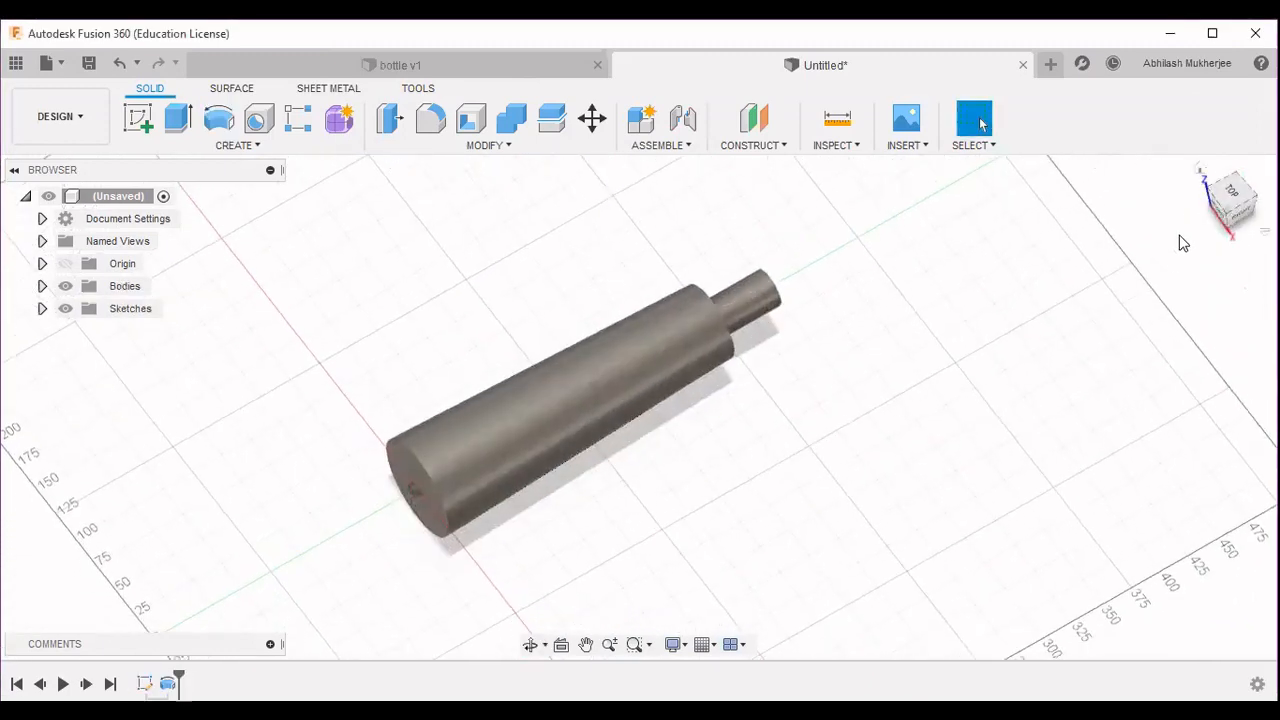
left_click(1204, 178)
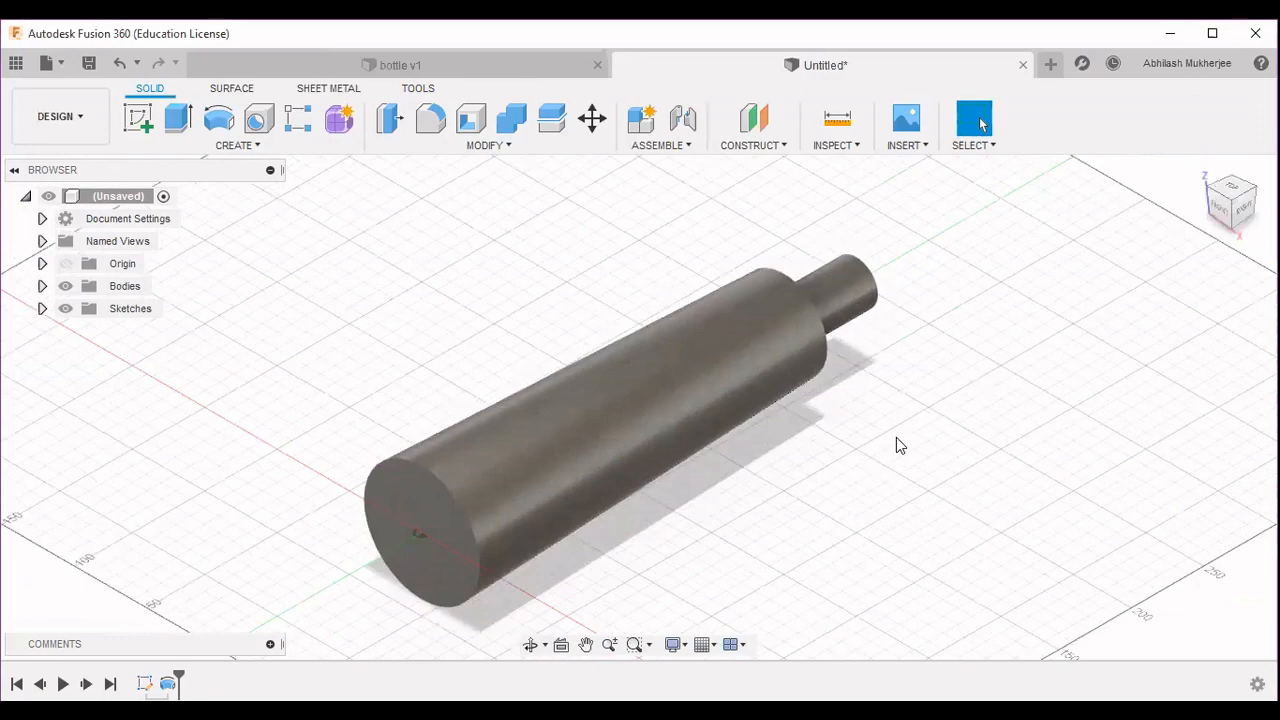
middle_click_drag(735, 505, 814, 540, "shift")
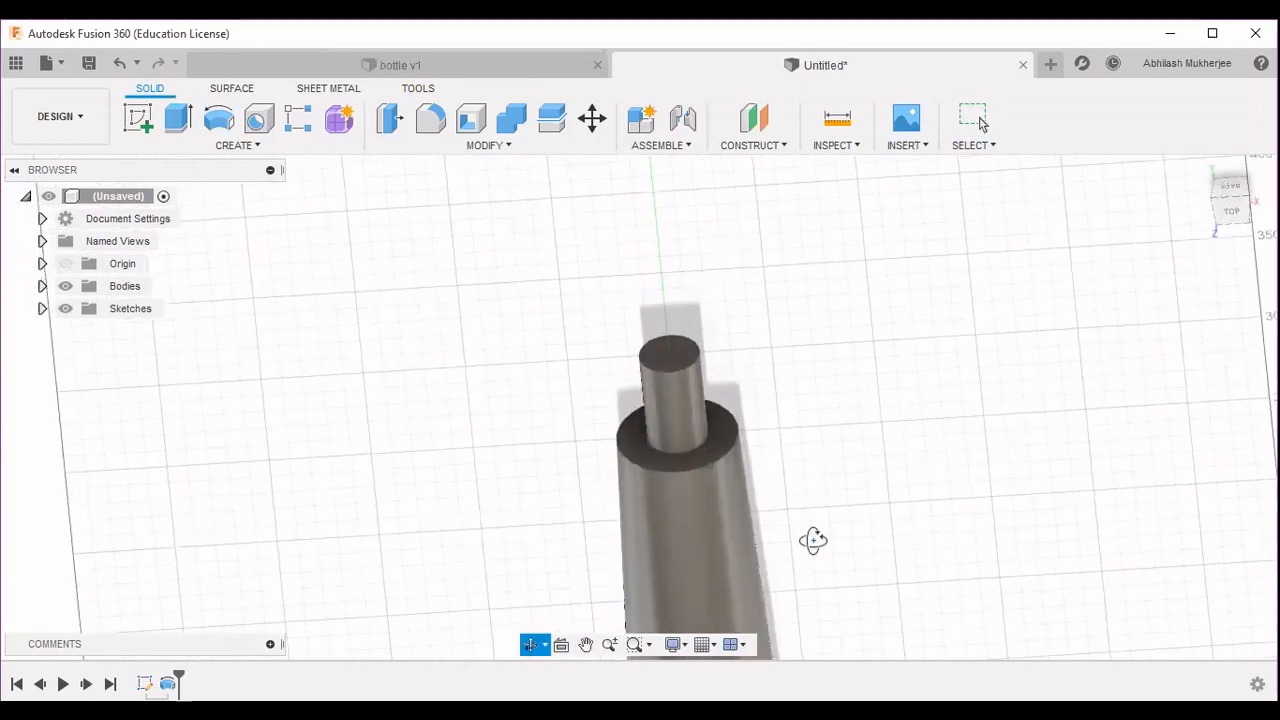
left_click(685, 352)
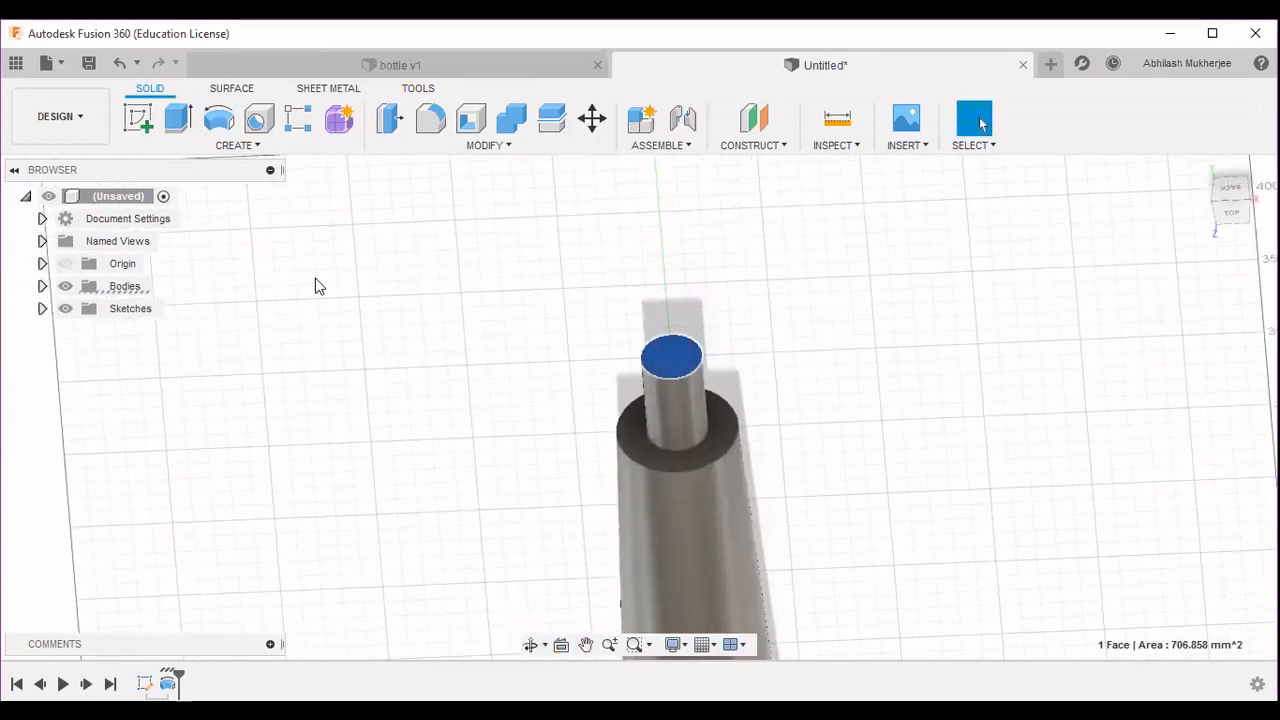
left_click(472, 125)
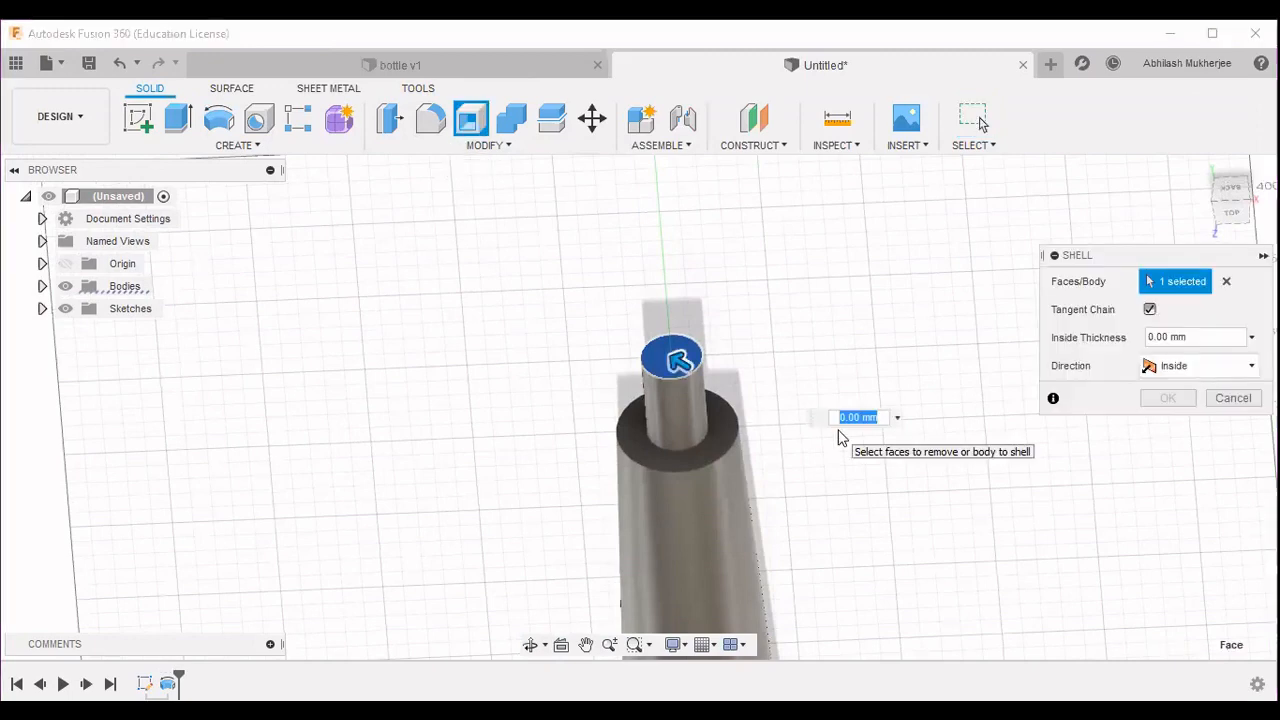
type("2")
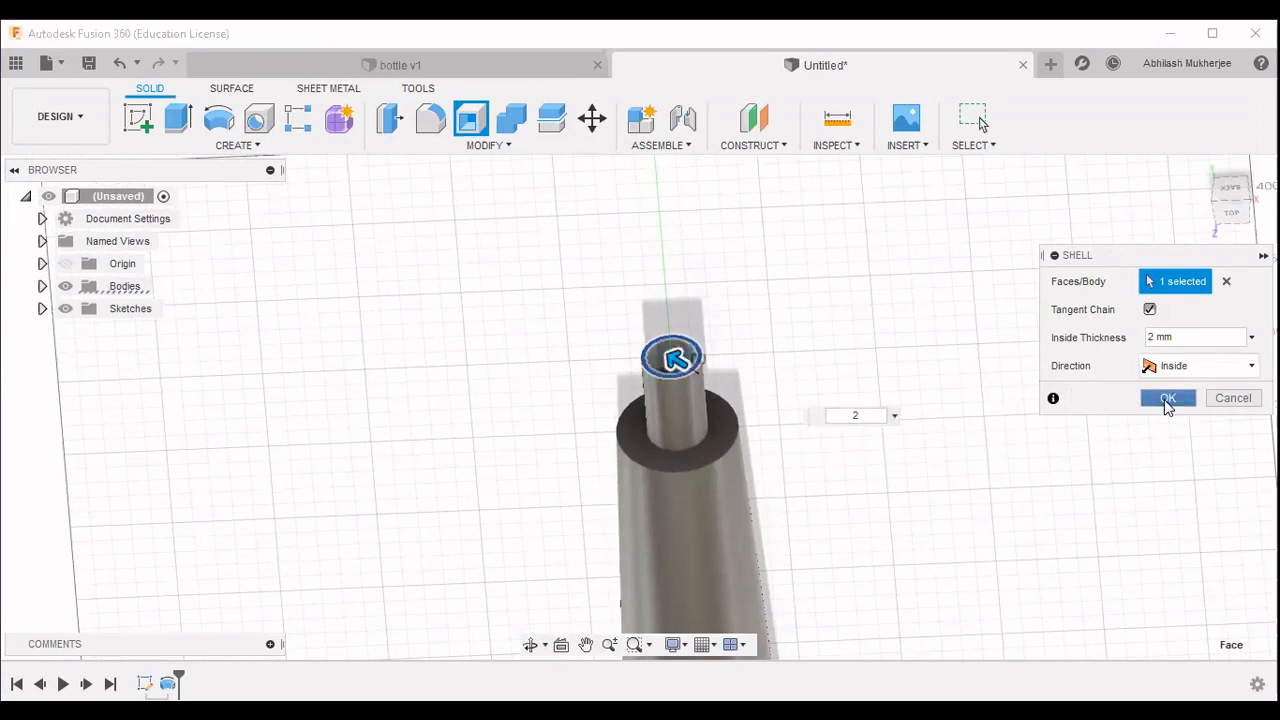
left_click(1167, 398)
Start a thread on the neck's outer cylindrical face, turning off full length and setting the thread length to 20 mm.
middle_click_drag(897, 589, 743, 409, "shift")
scroll(855, 553, "down", 3)
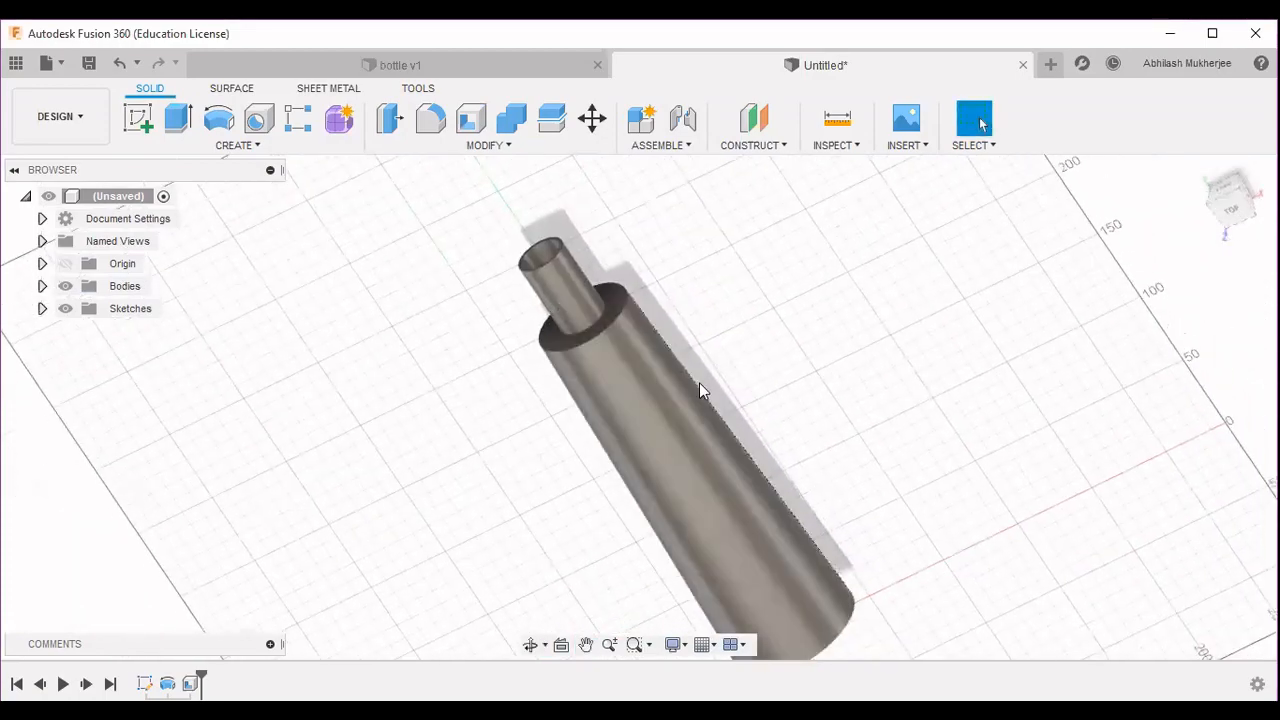
middle_click_drag(834, 440, 836, 416, "shift")
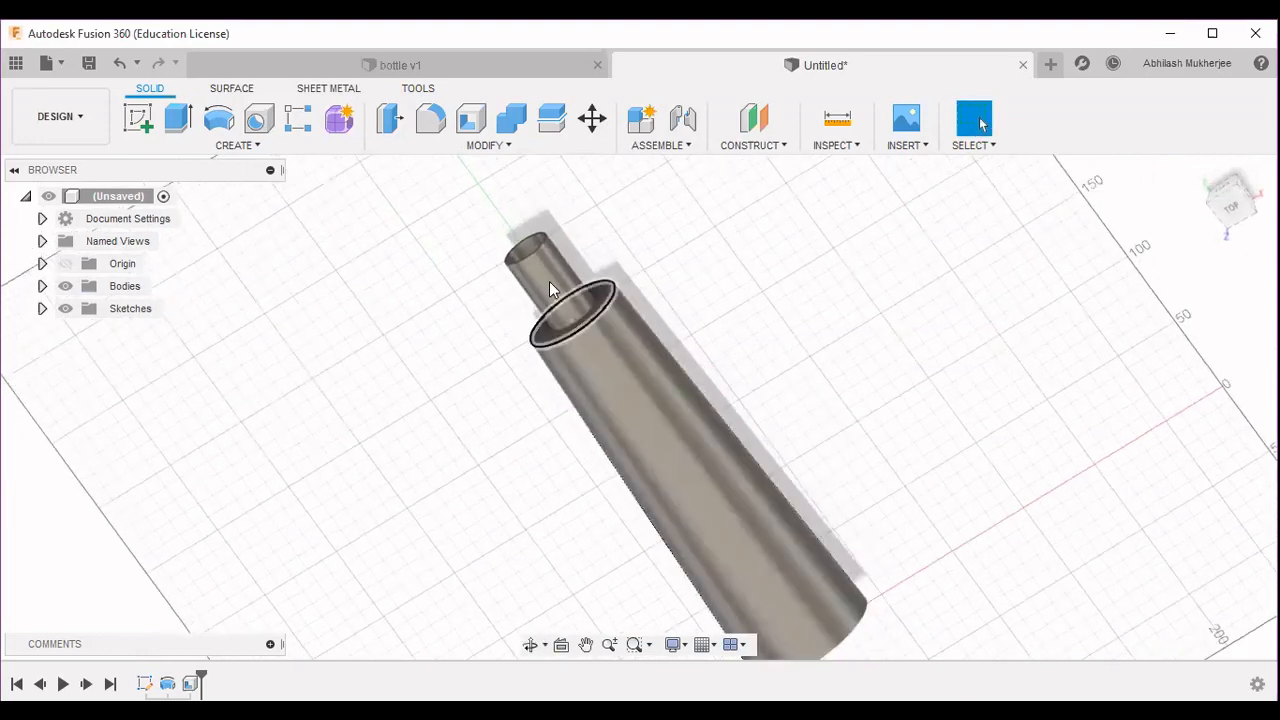
left_click(313, 143)
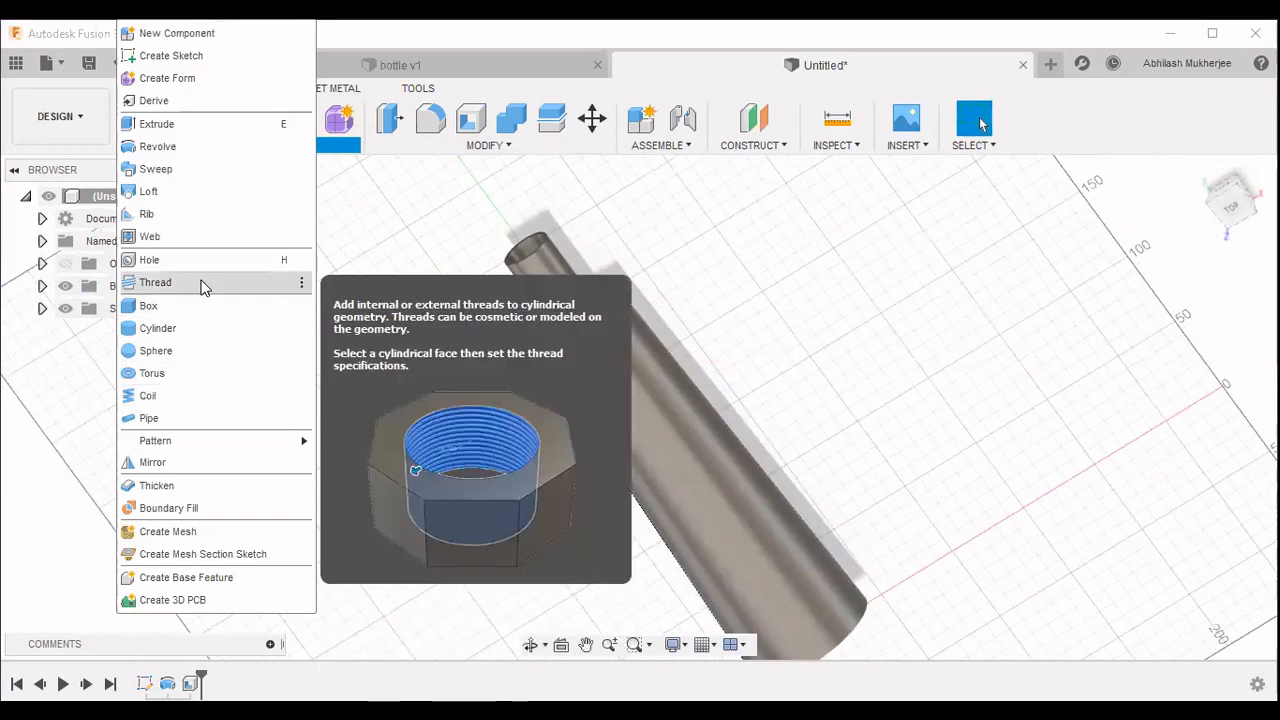
left_click(201, 287)
left_click(553, 287)
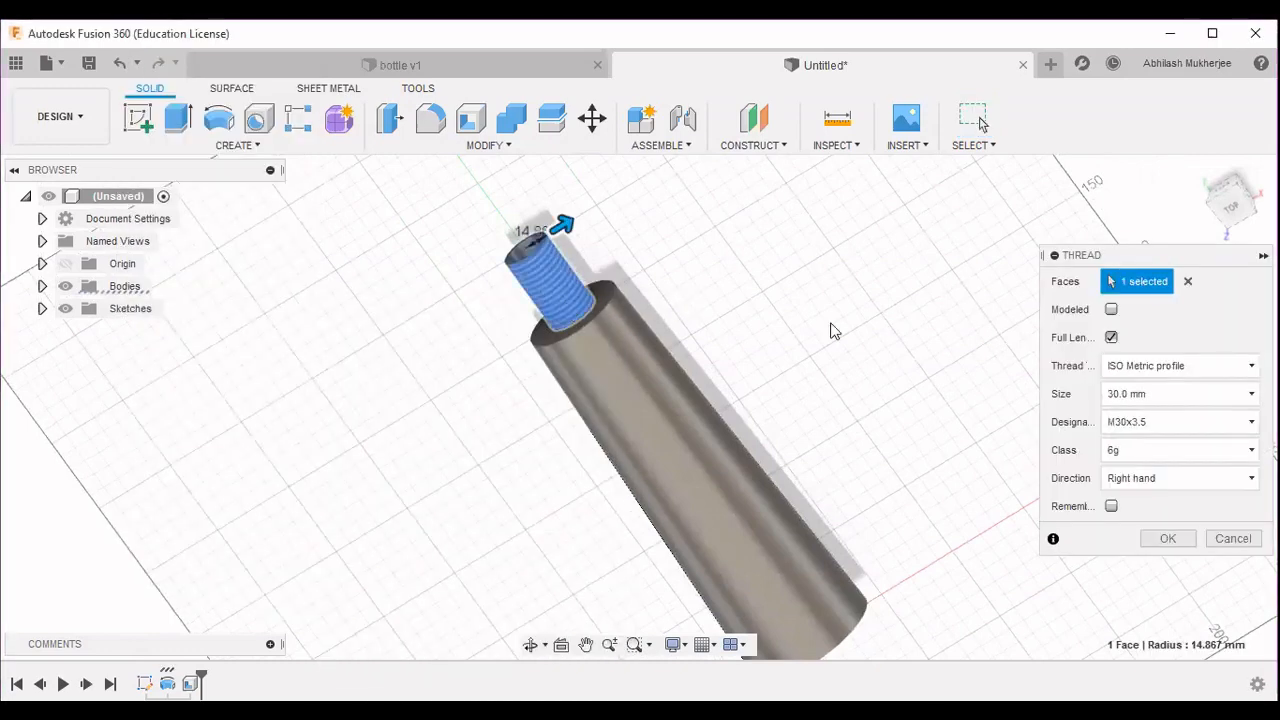
left_click(1112, 338)
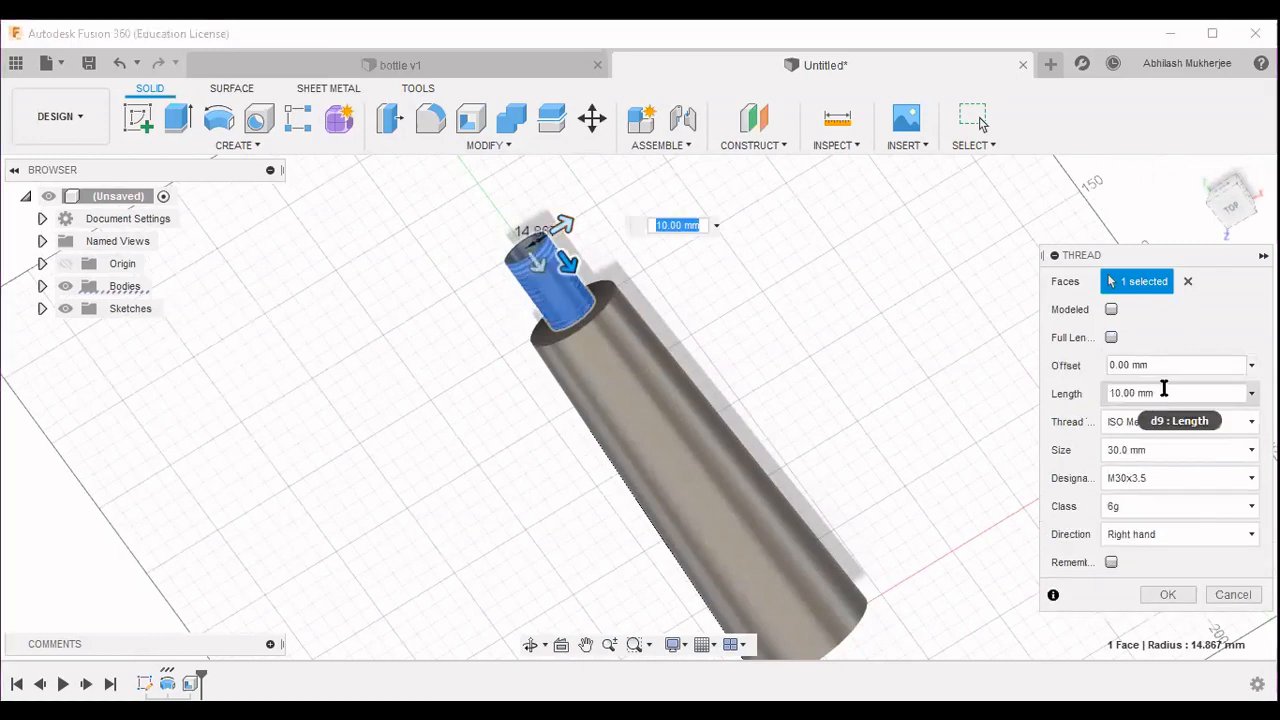
left_click(1164, 392)
type("20")
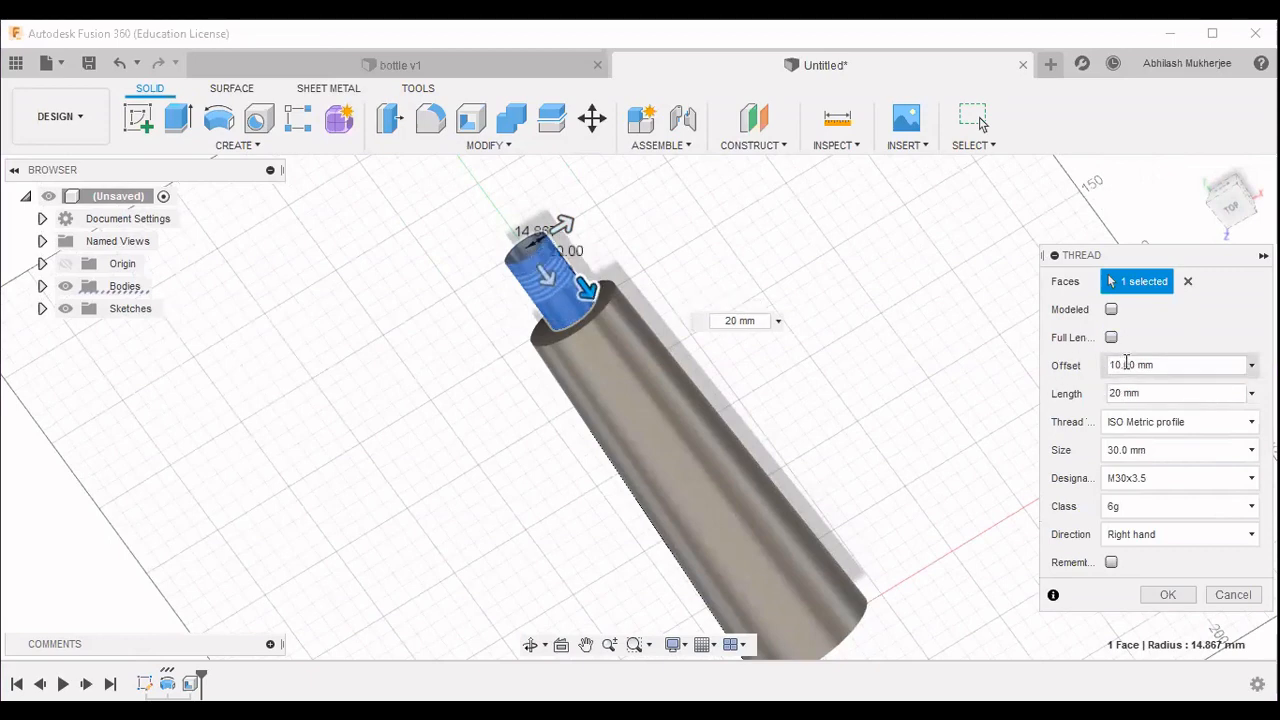
Set the neck thread's offset to 20 mm and its type to ANSI Unified Screw Threads, and create it.
key("BackSpace")
key("BackSpace")
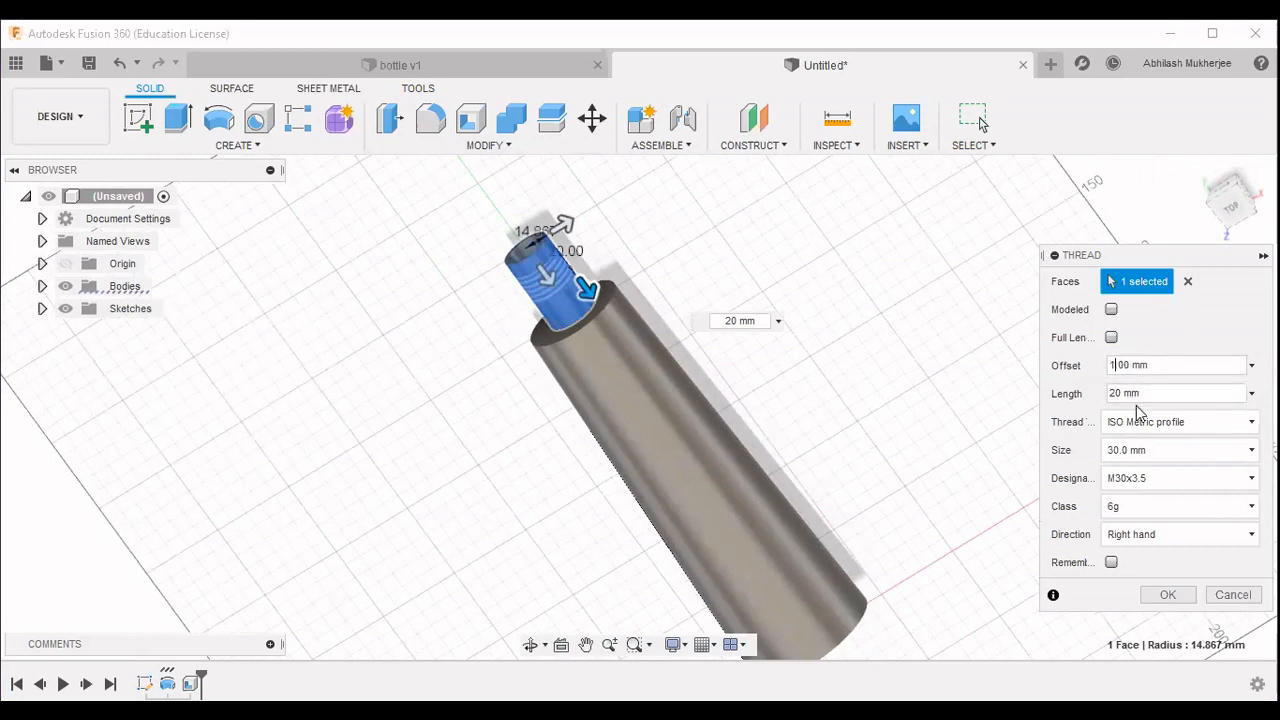
type("20")
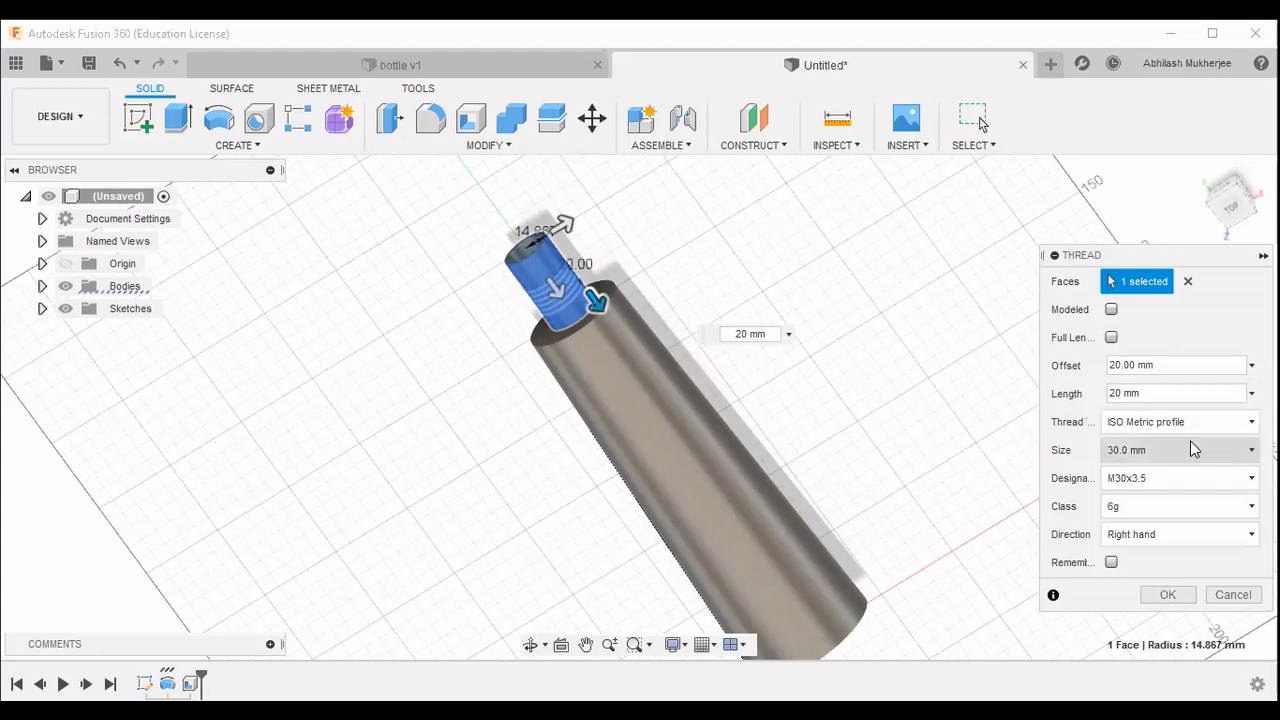
left_click(1197, 422)
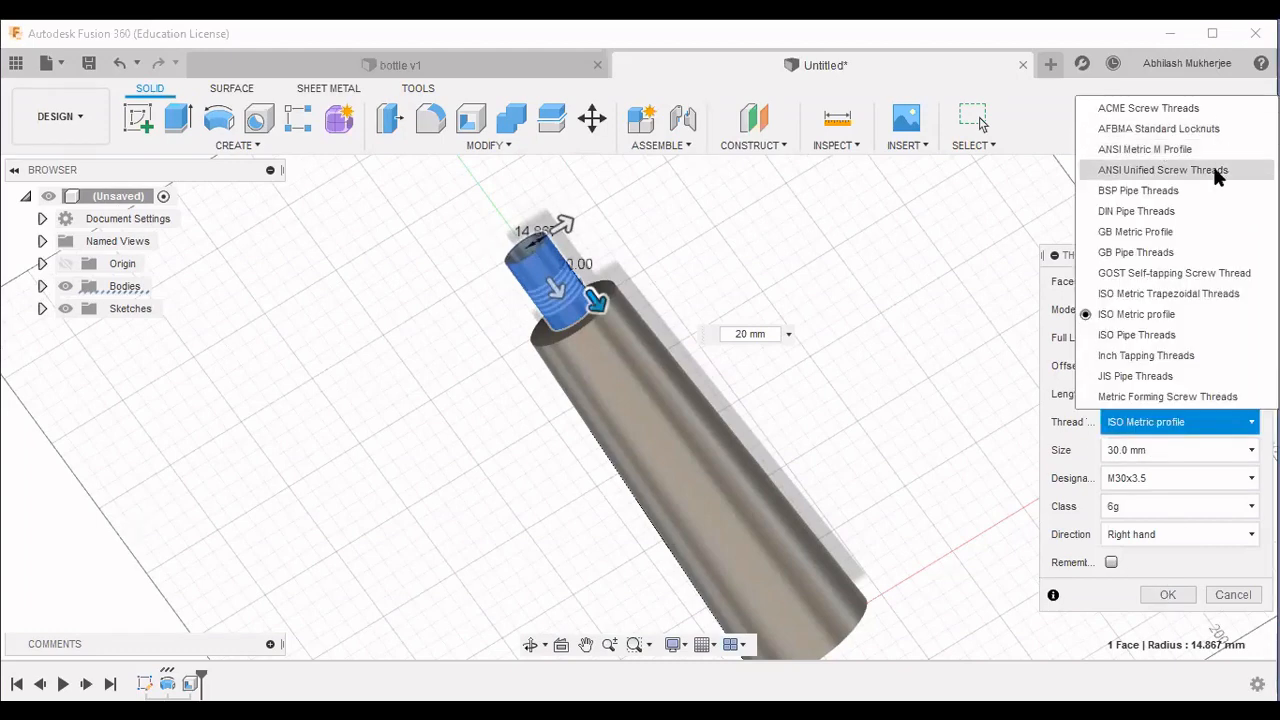
left_click(1214, 170)
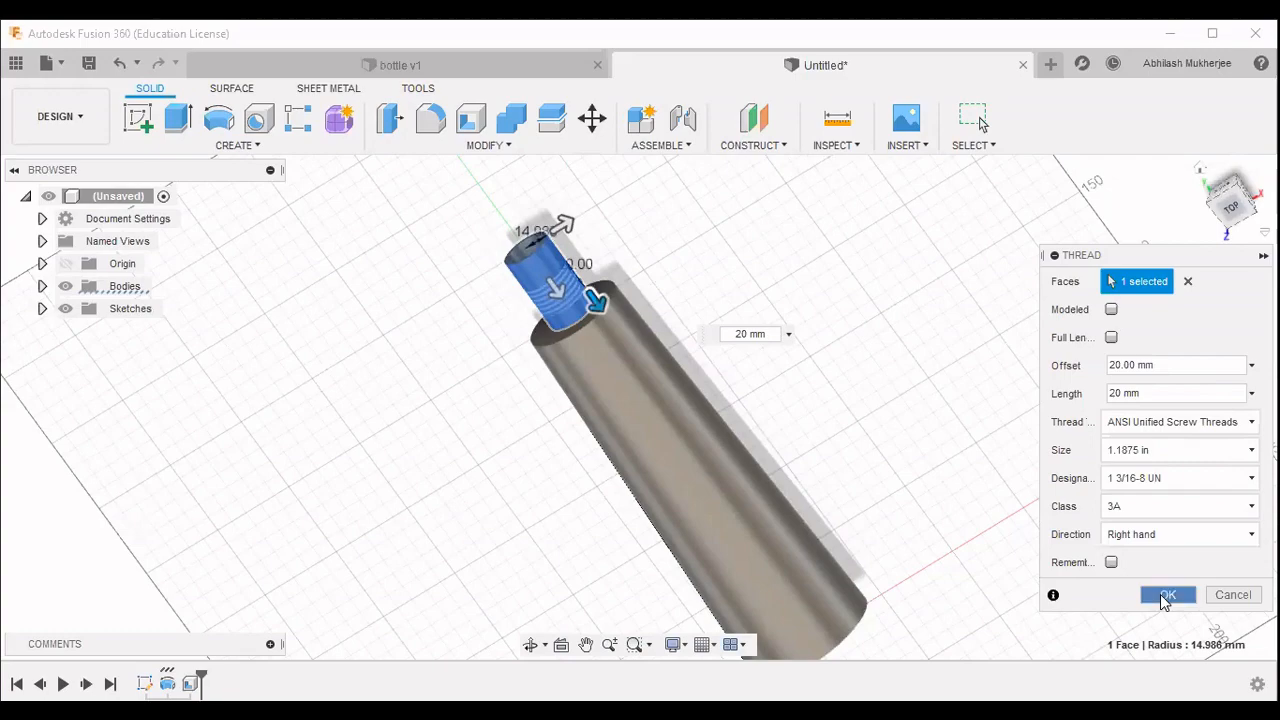
left_click(1166, 595)
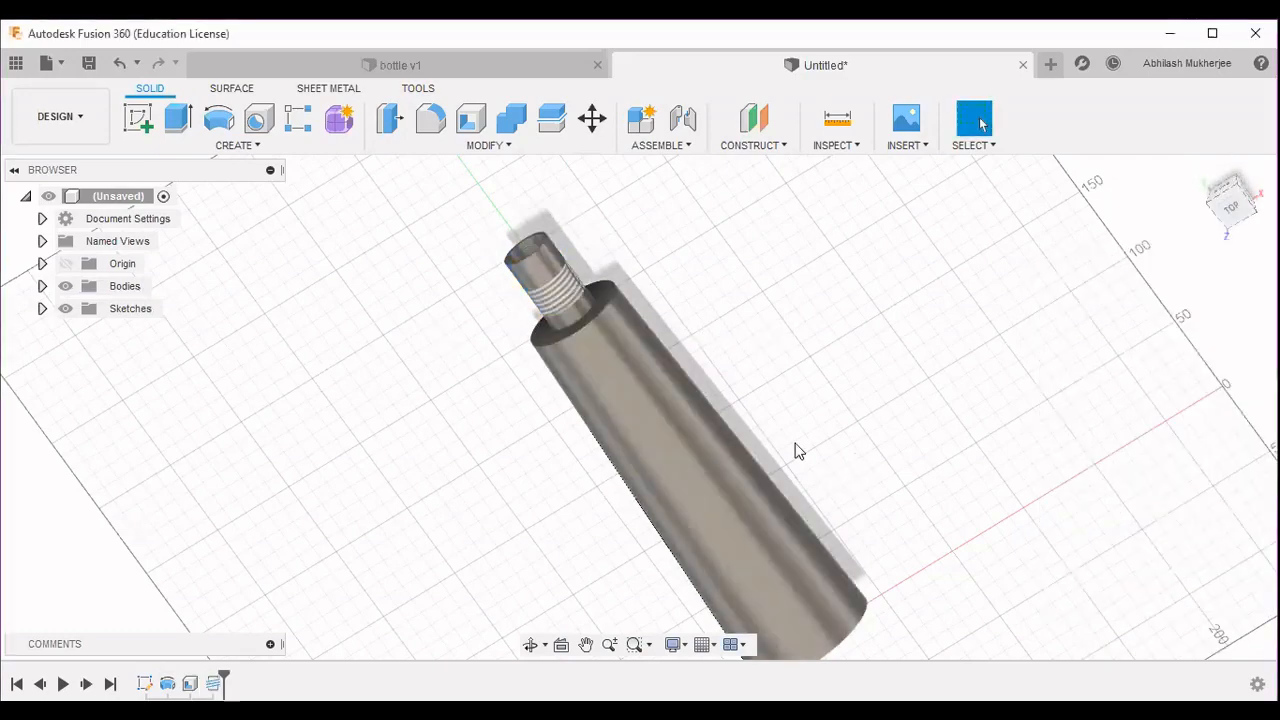
Fillet the outer shoulder edge and the outer base edge of the bottle body with a 2 mm radius.
scroll(712, 373, "down", 2)
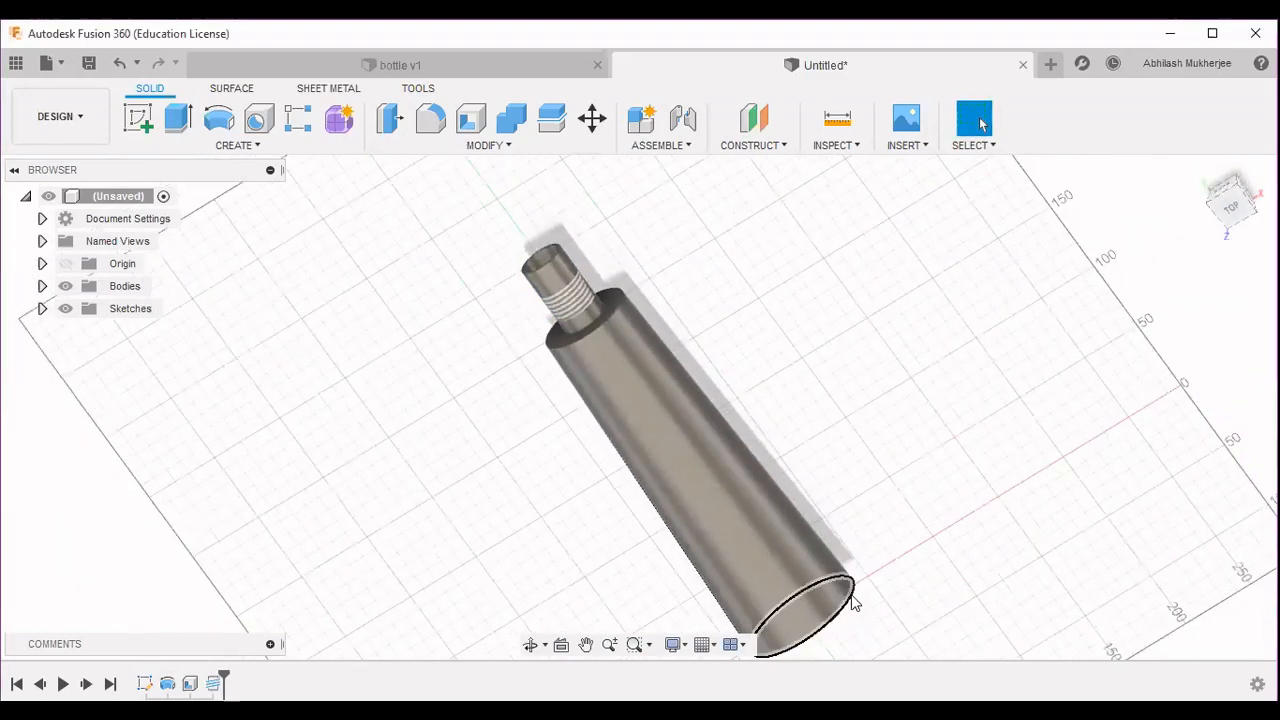
left_click(426, 128)
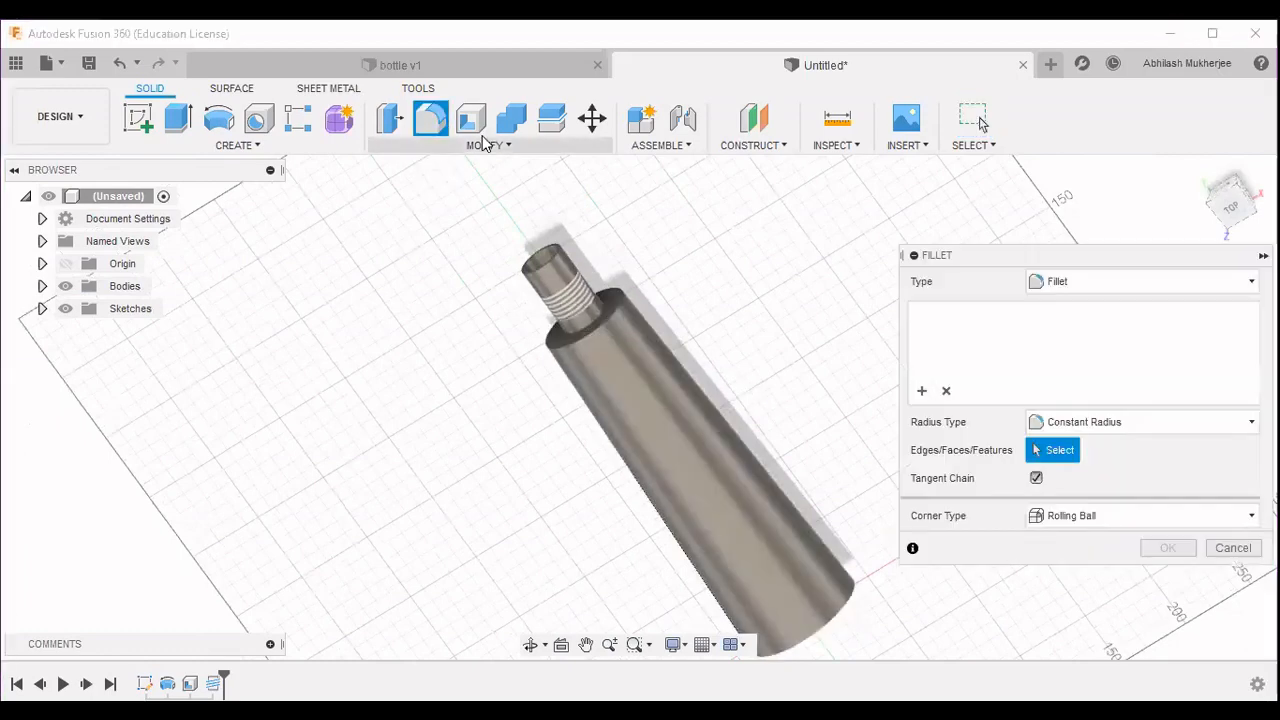
left_click(612, 314)
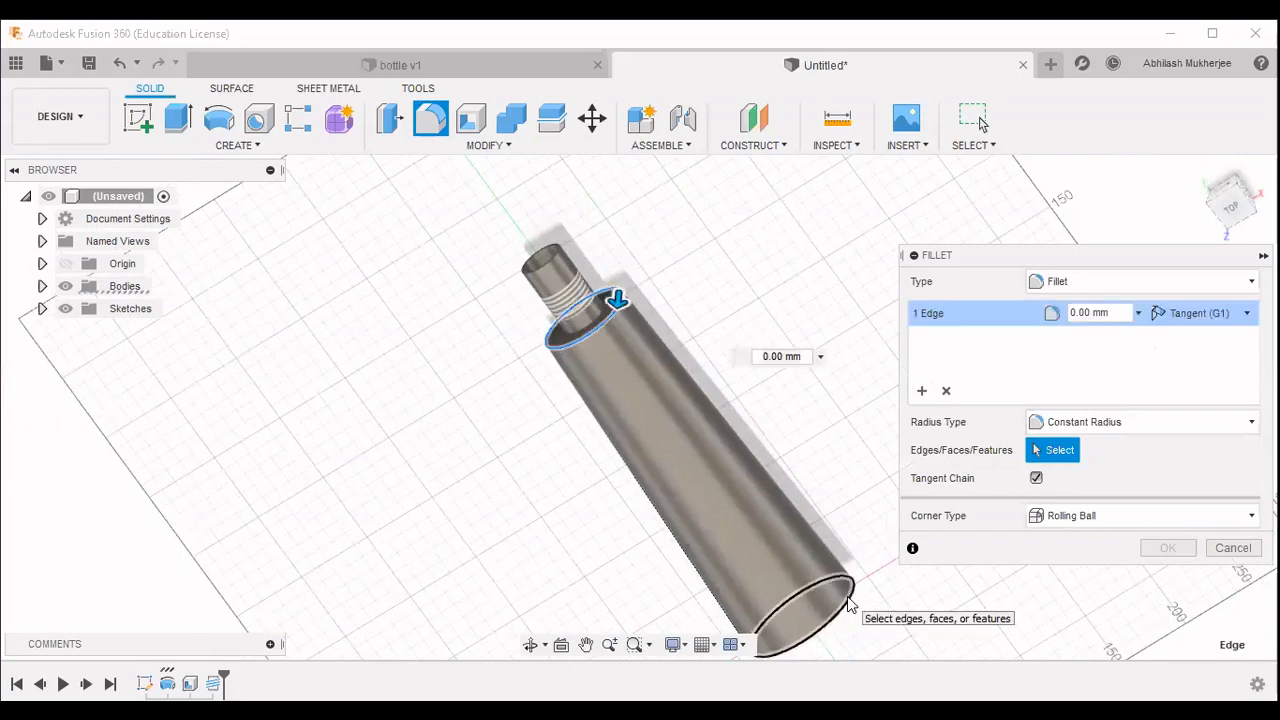
left_click(847, 604)
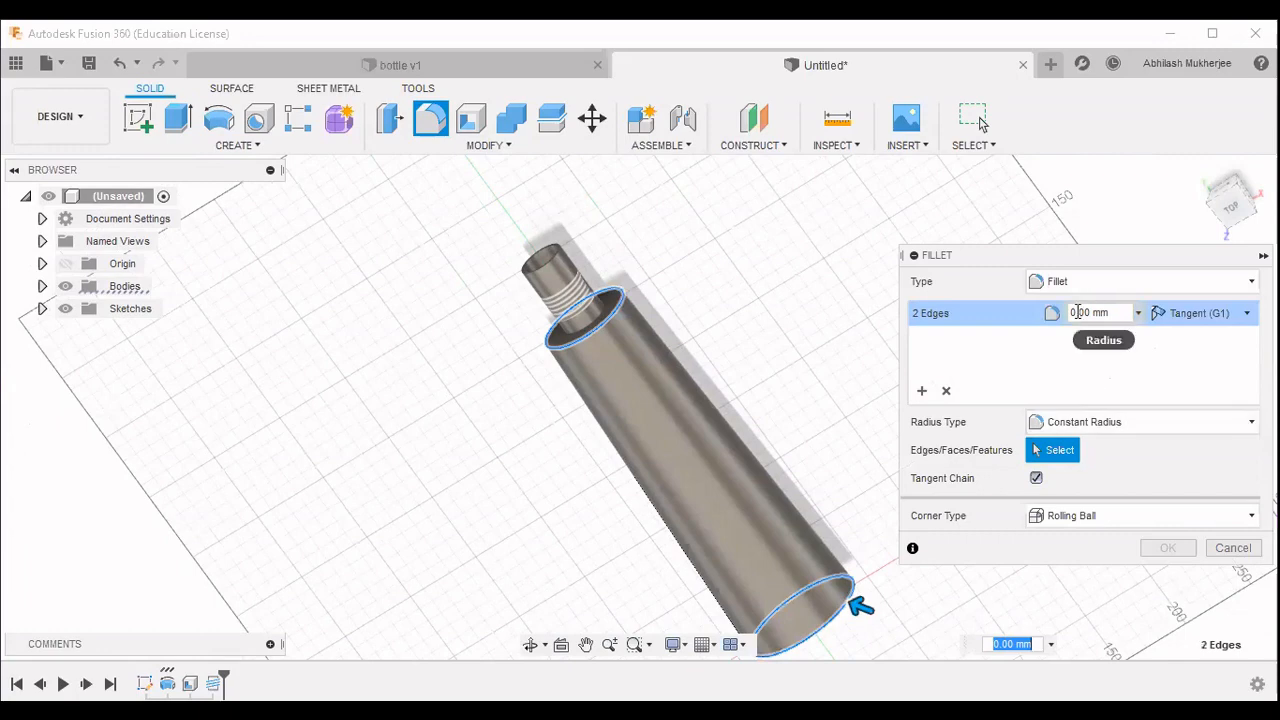
left_click_drag(1078, 312, 1064, 315)
type("1")
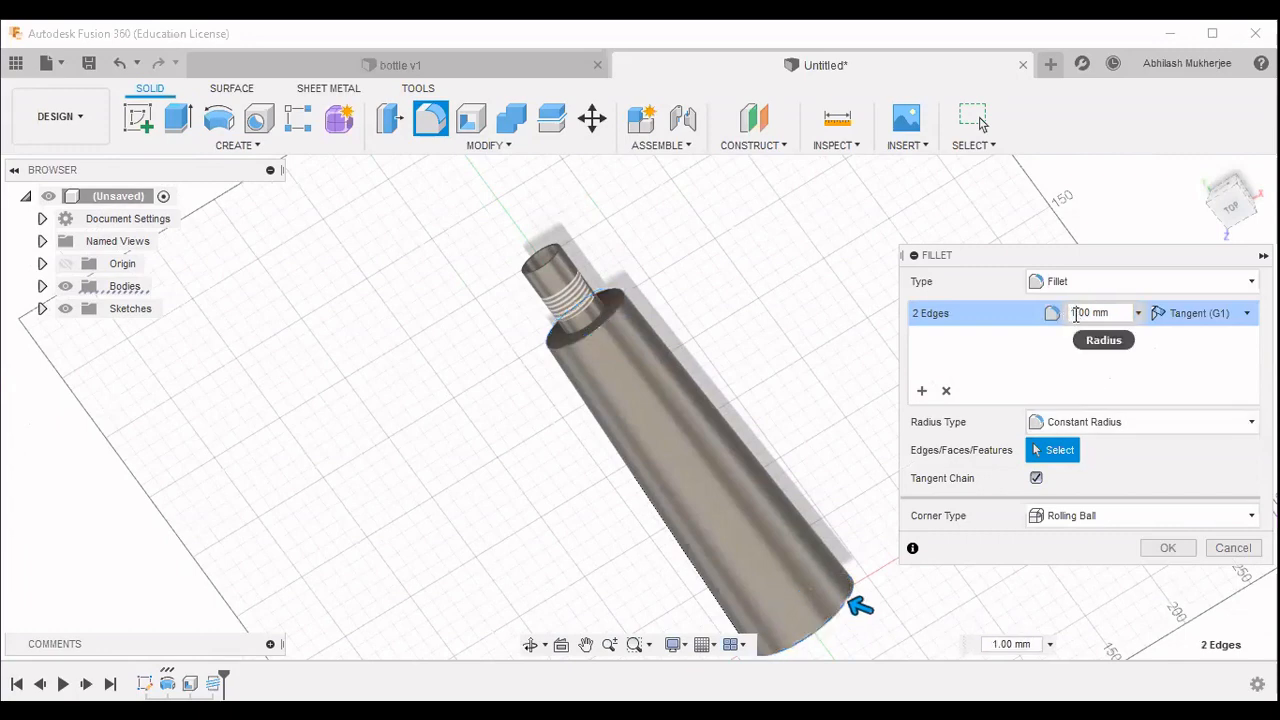
type("2")
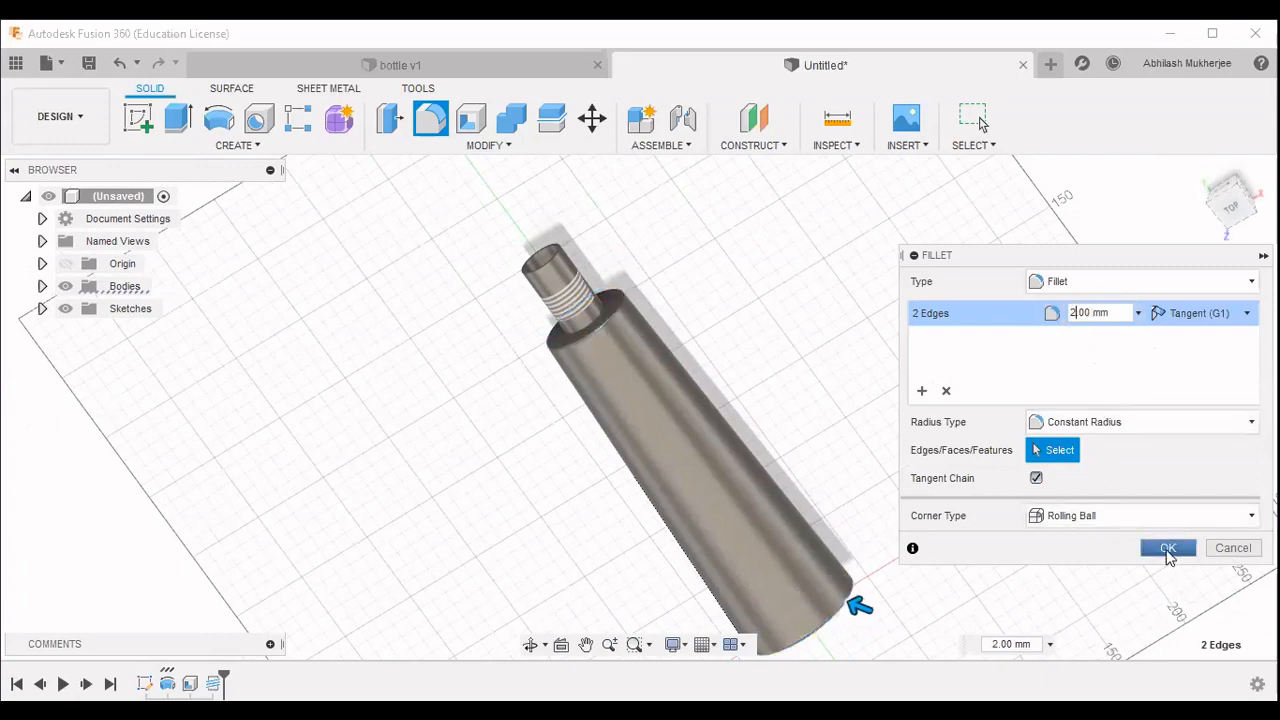
left_click(1167, 548)
scroll(577, 322, "down", 2)
scroll(577, 322, "up", 8)
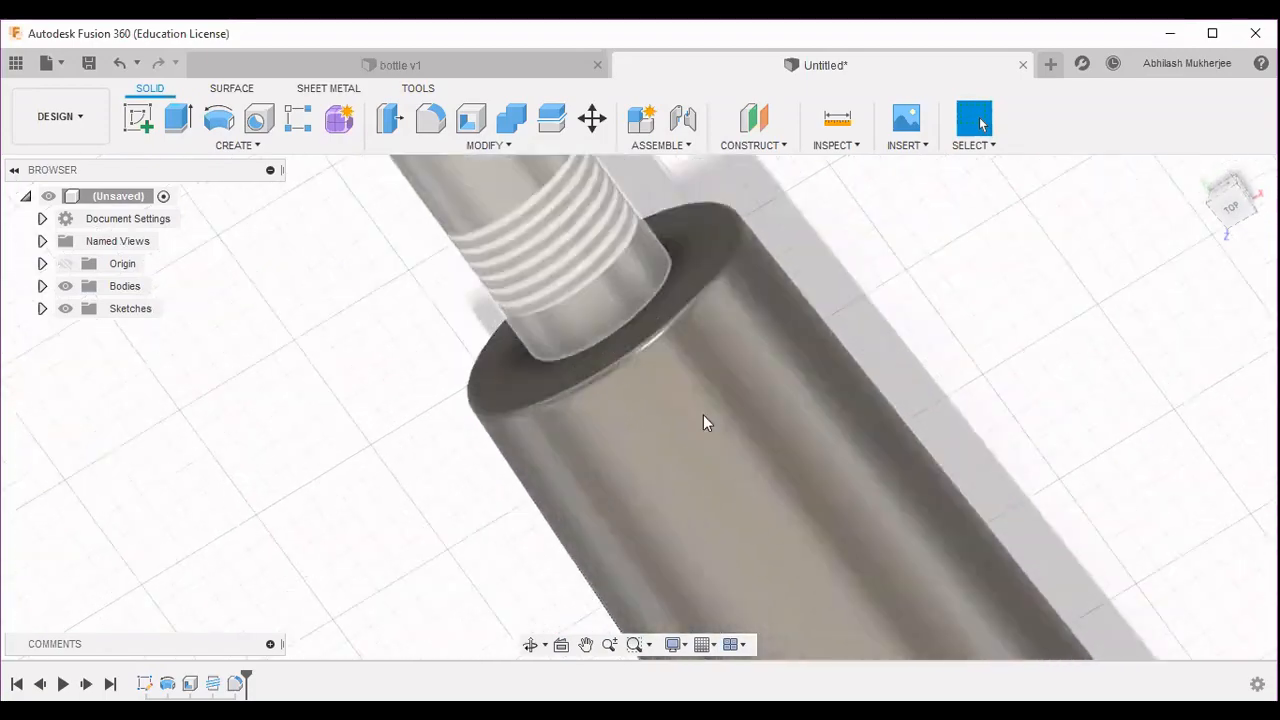
scroll(991, 397, "down", 6)
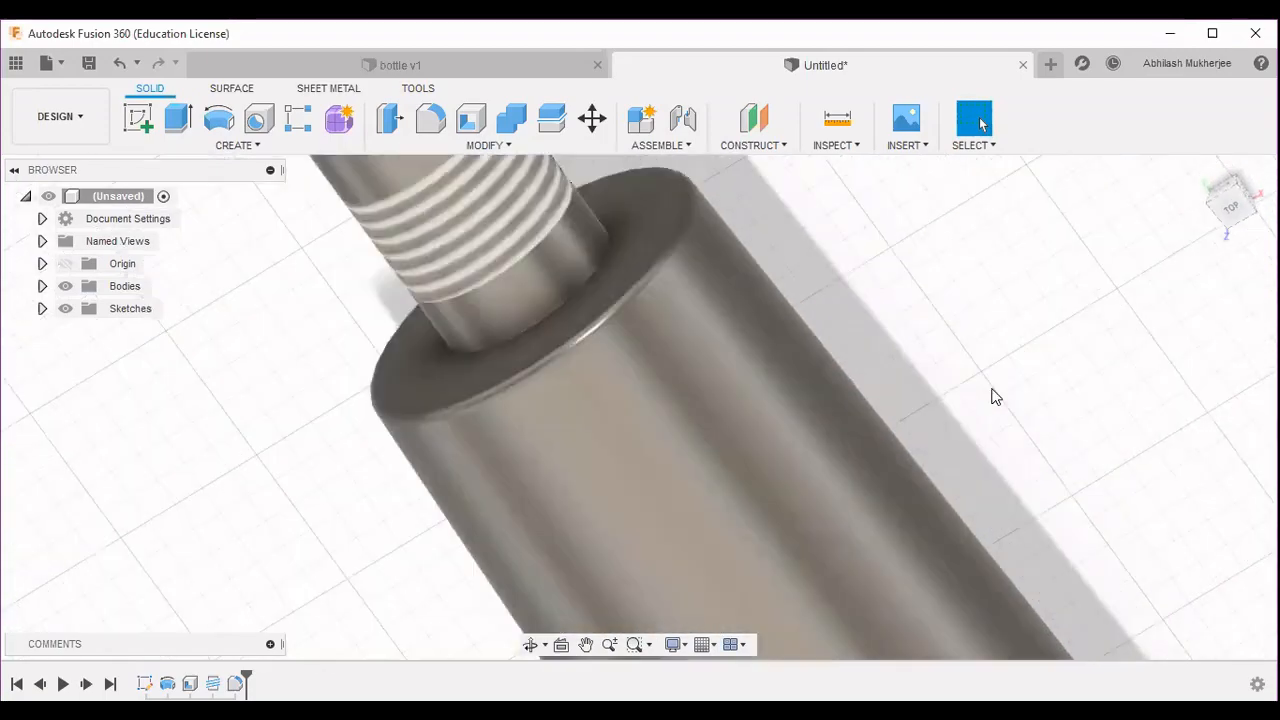
middle_click_drag(1025, 429, 851, 344)
middle_click_drag(909, 398, 677, 384)
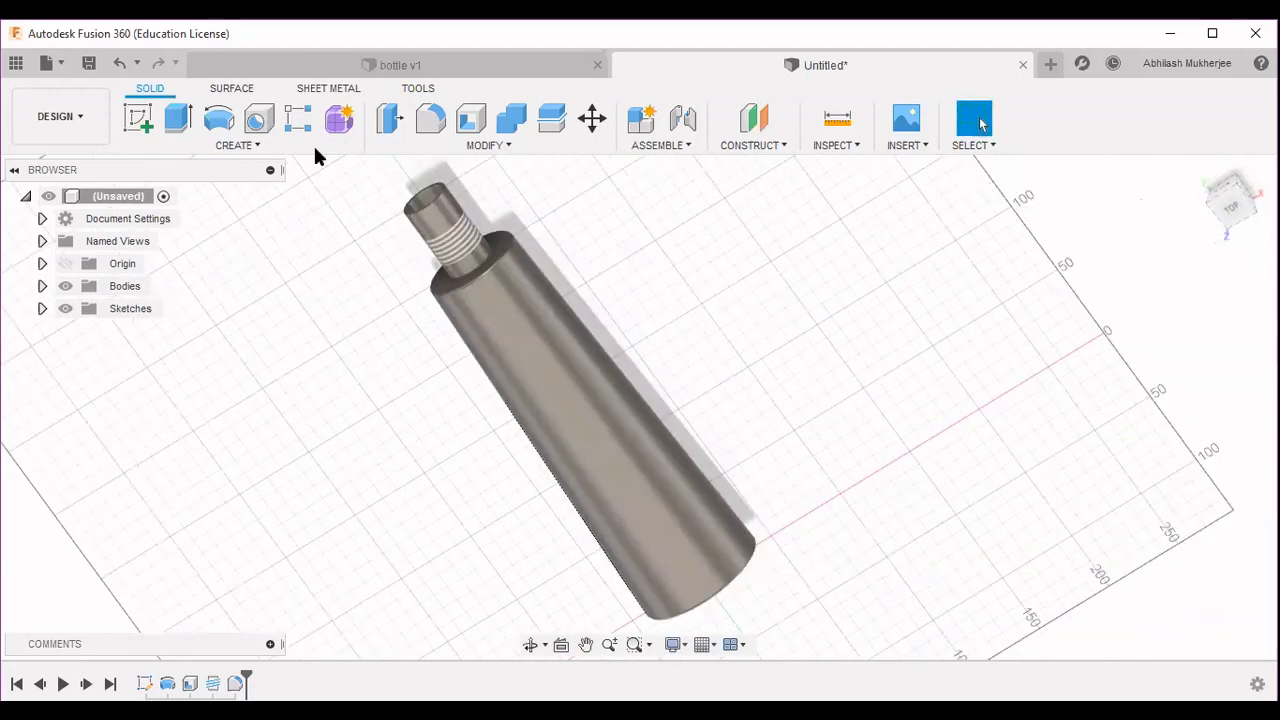
Start a sketch on the horizontal origin plane and draw a 60 mm diameter circle beside the bottle's base.
left_click(144, 106)
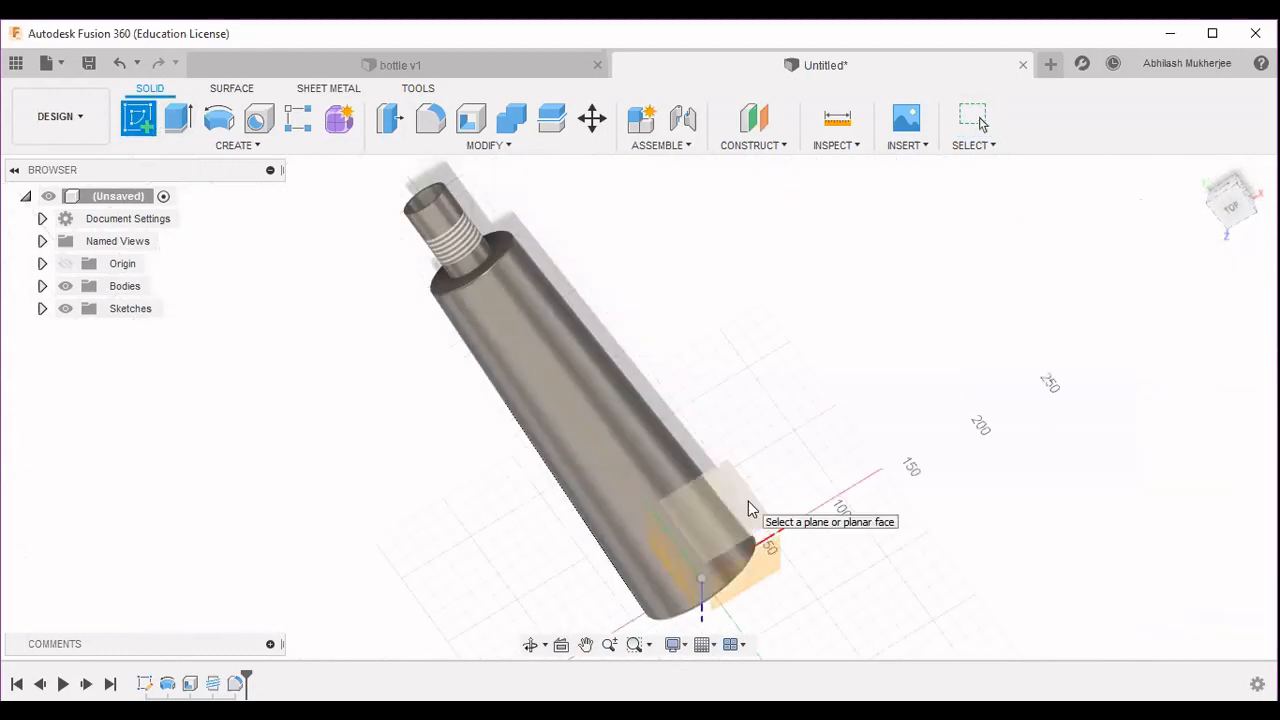
left_click(748, 501)
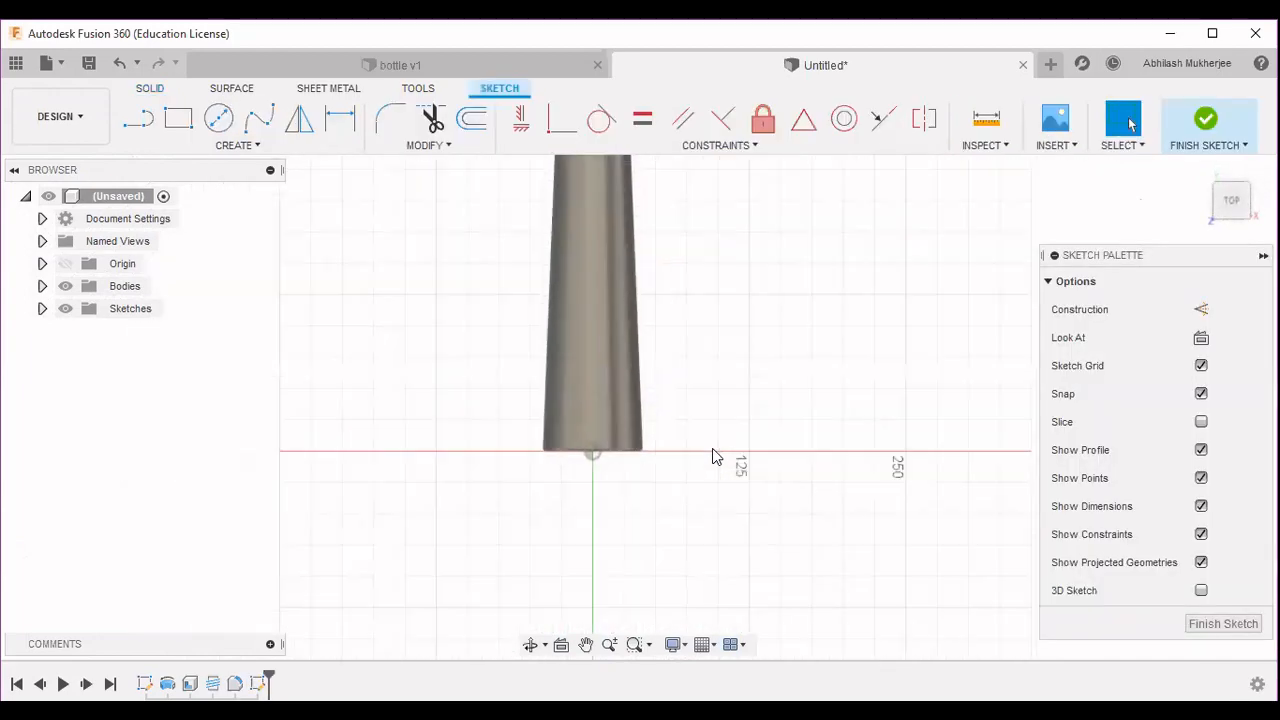
scroll(712, 448, "up", 4)
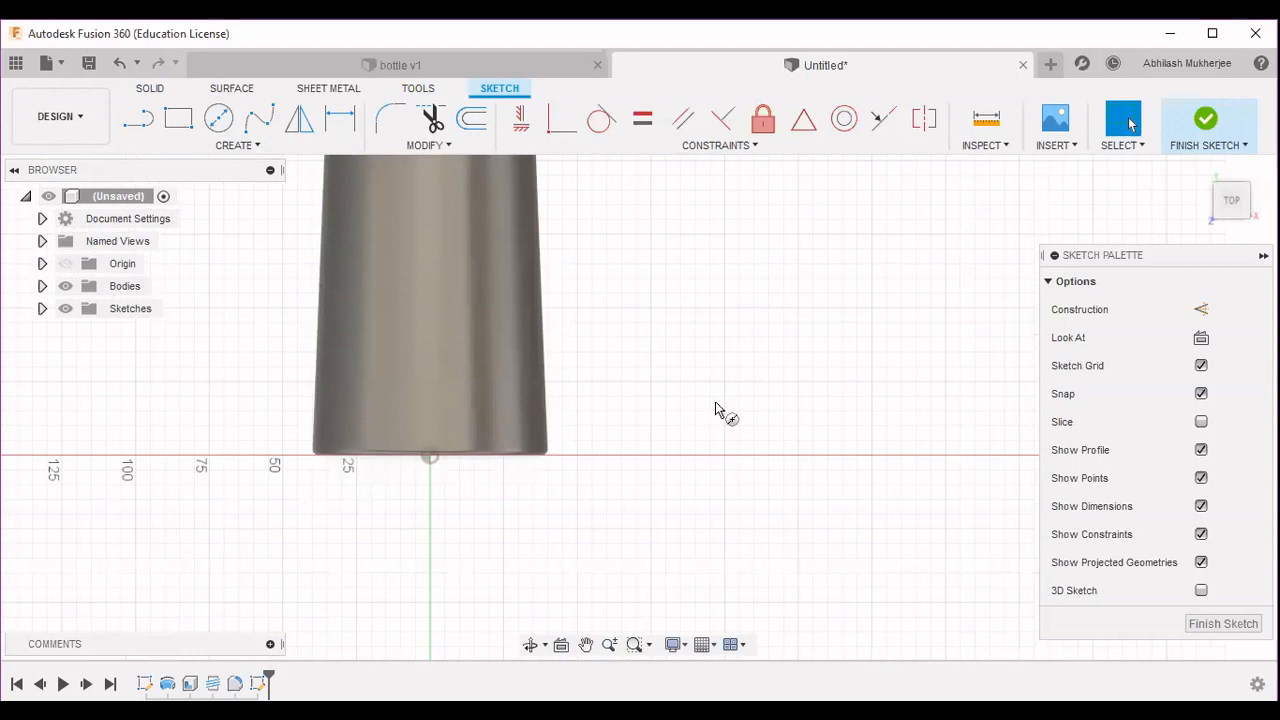
key("c")
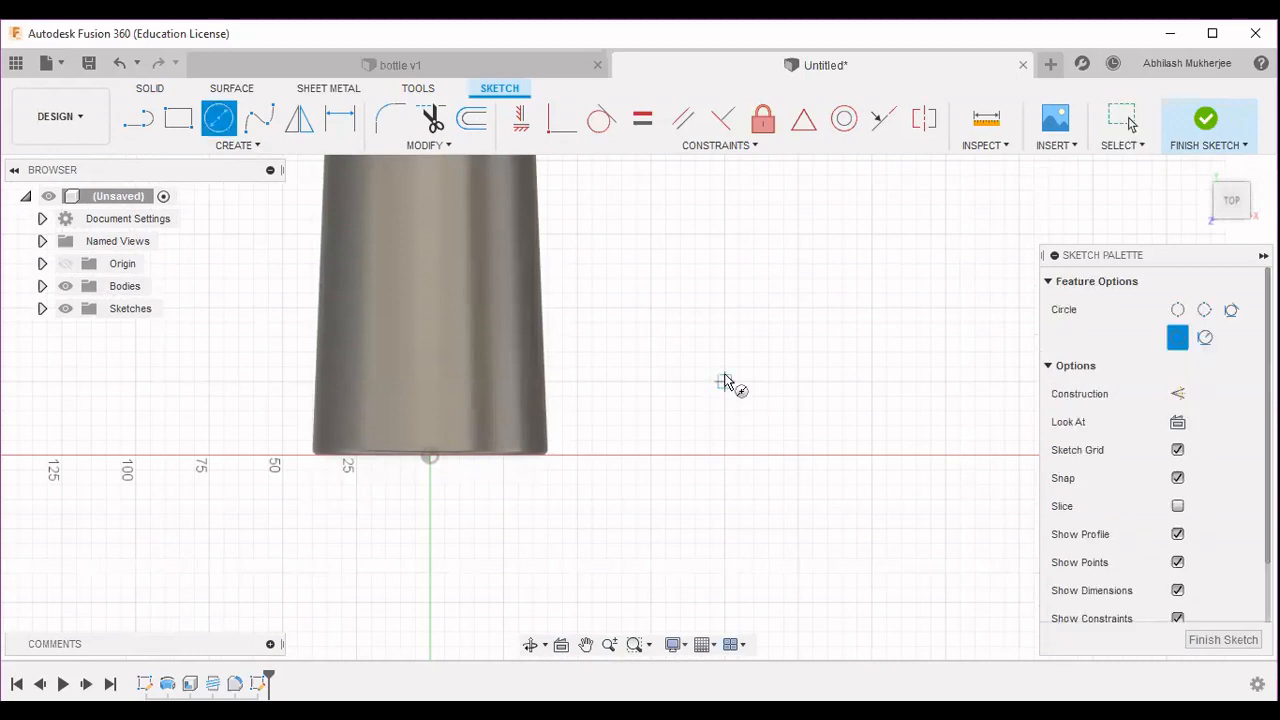
left_click(725, 368)
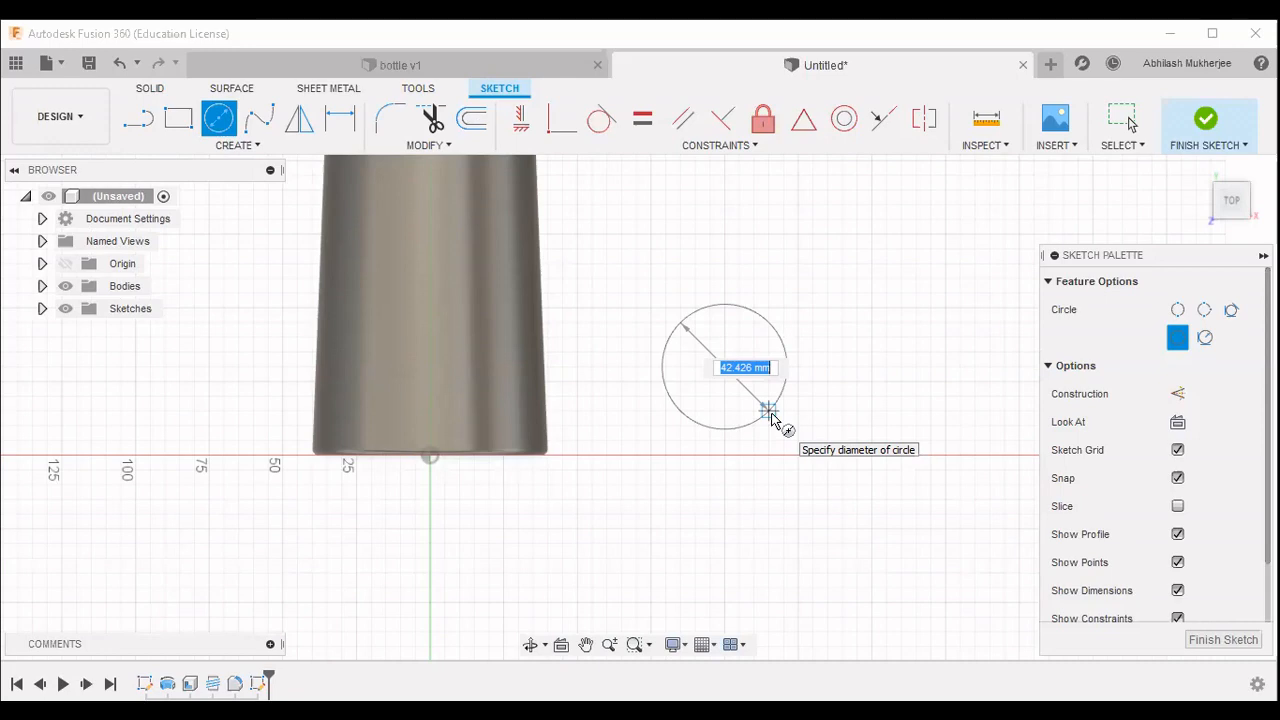
type("60")
key("Tab")
key("Return")
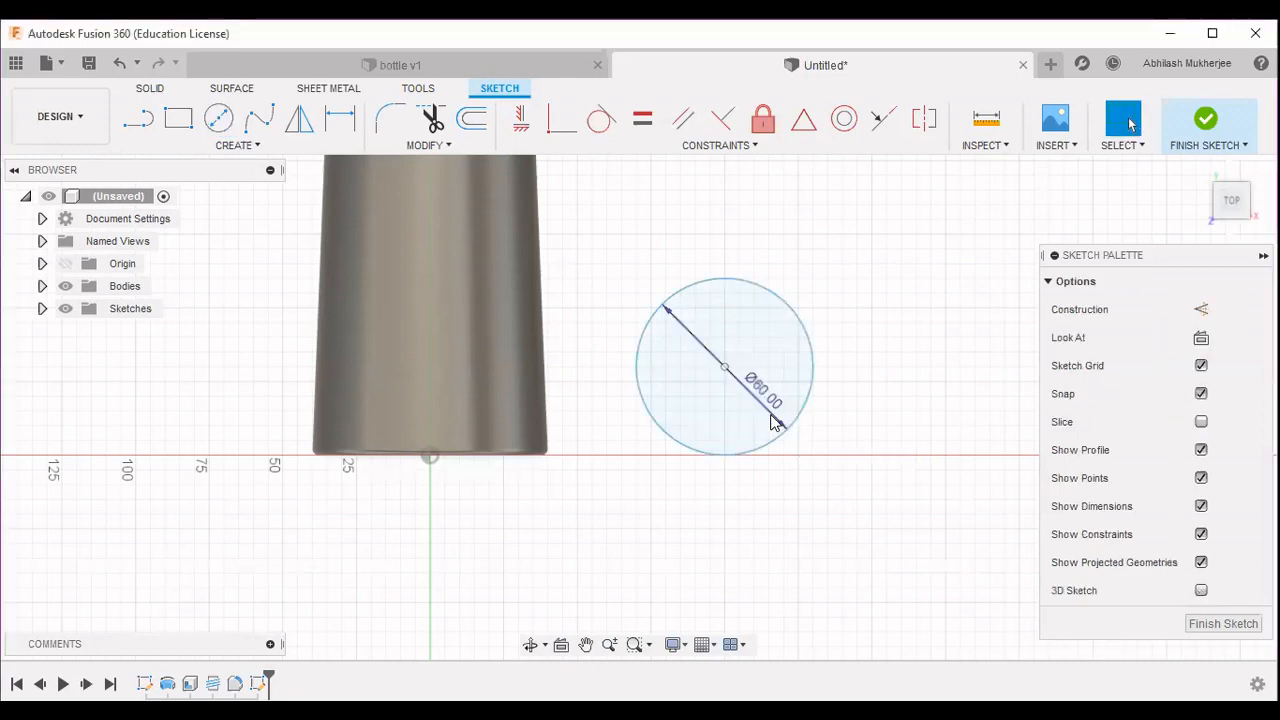
Add a concentric 40 mm diameter circle inside the 60 mm circle and finish the sketch.
left_click(725, 368)
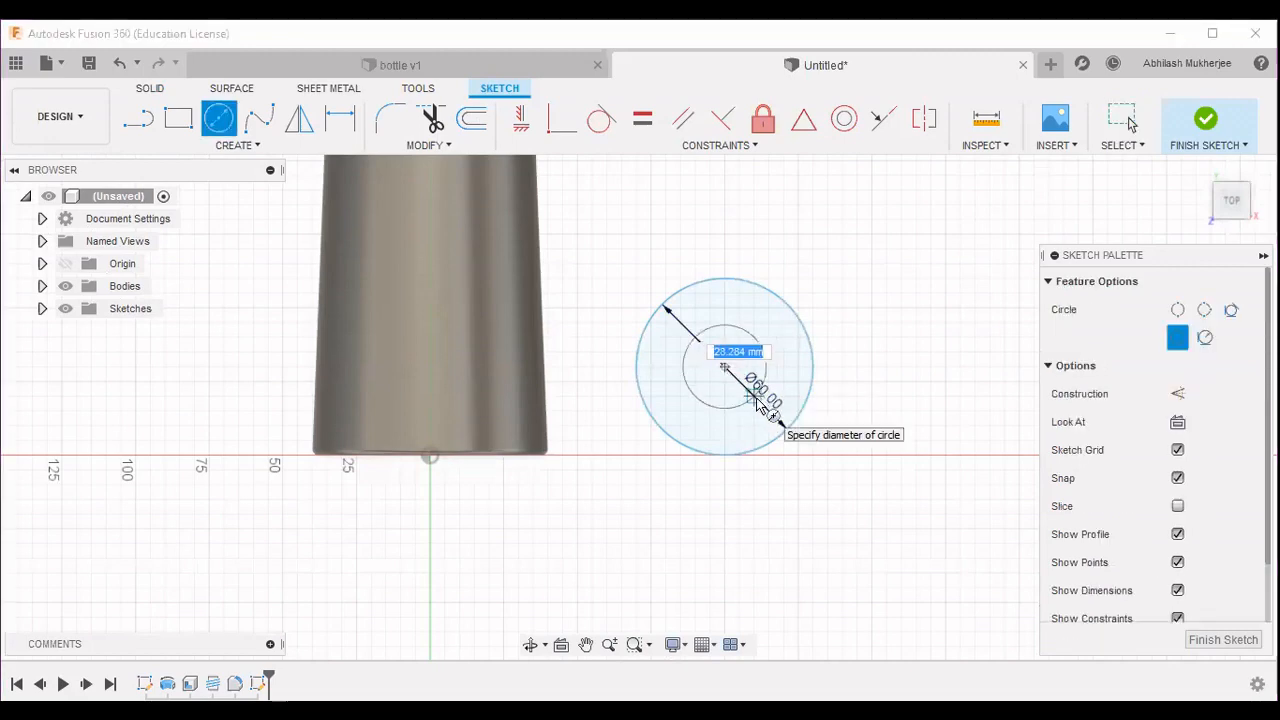
type("40")
key("Tab")
key("Return")
key("Escape")
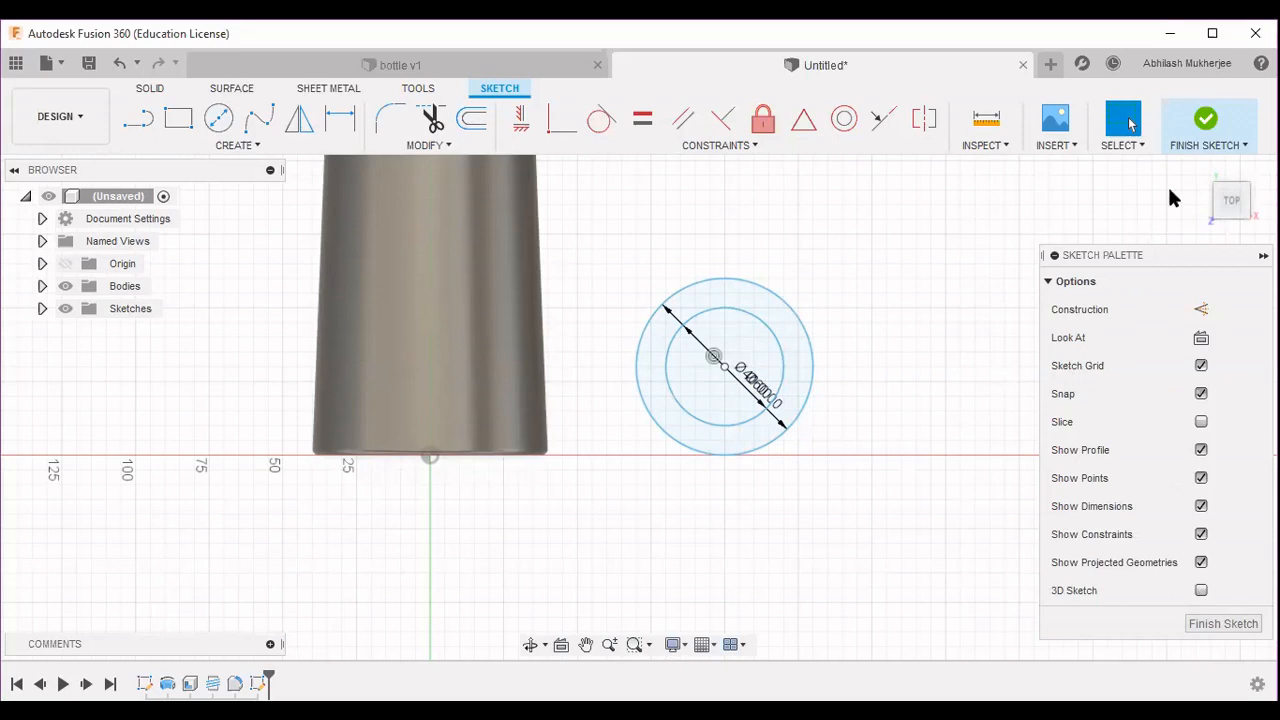
left_click(1202, 170)
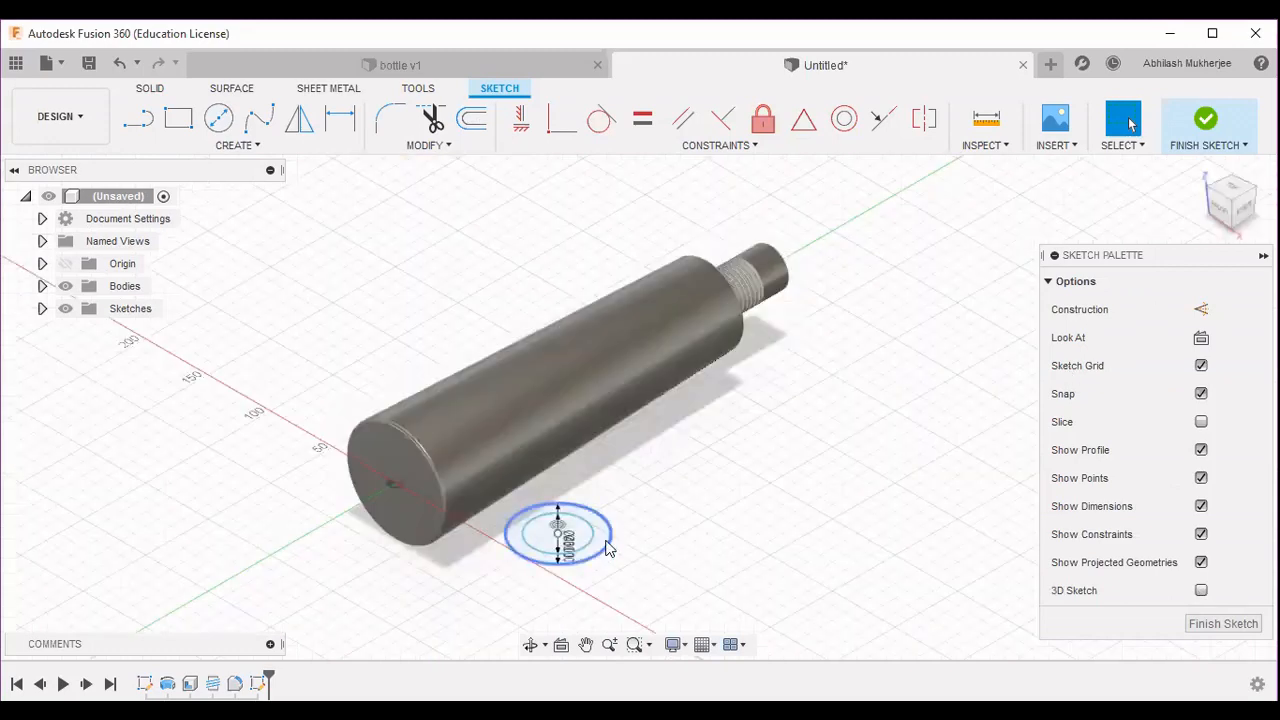
left_click(1208, 124)
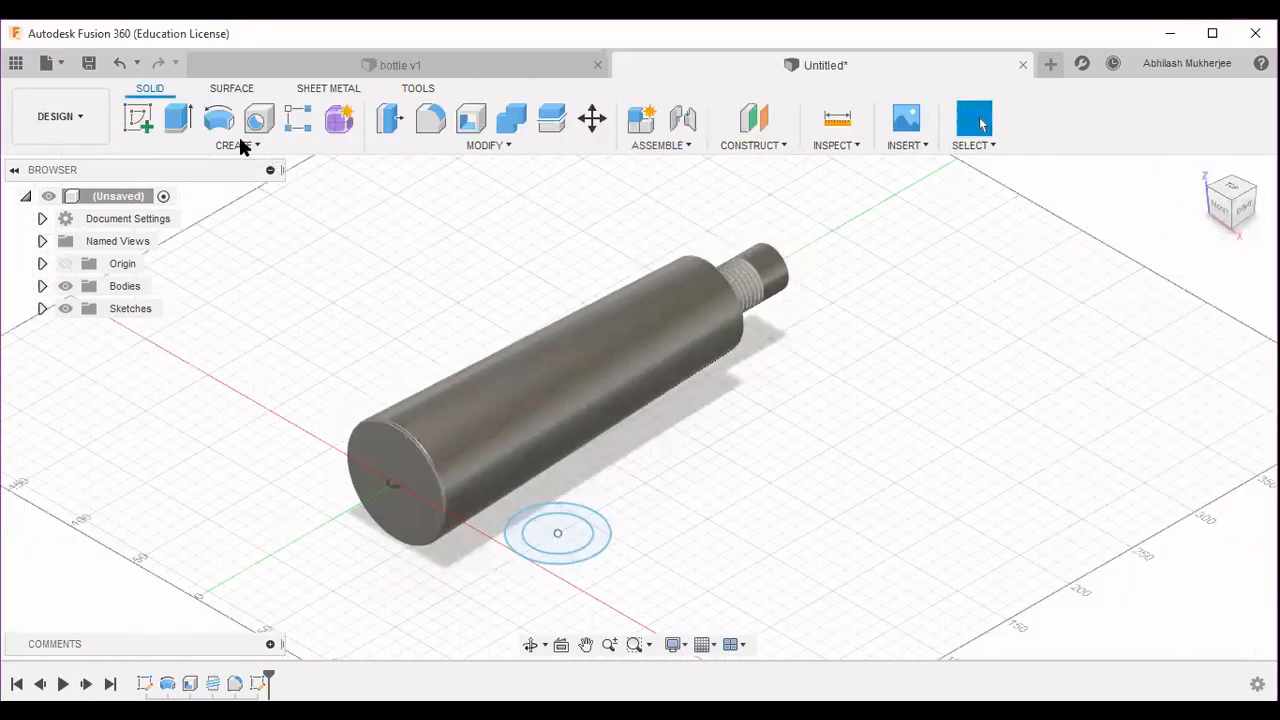
Extrude the ring profile between the two circles upward 40 mm as a new body.
left_click(178, 118)
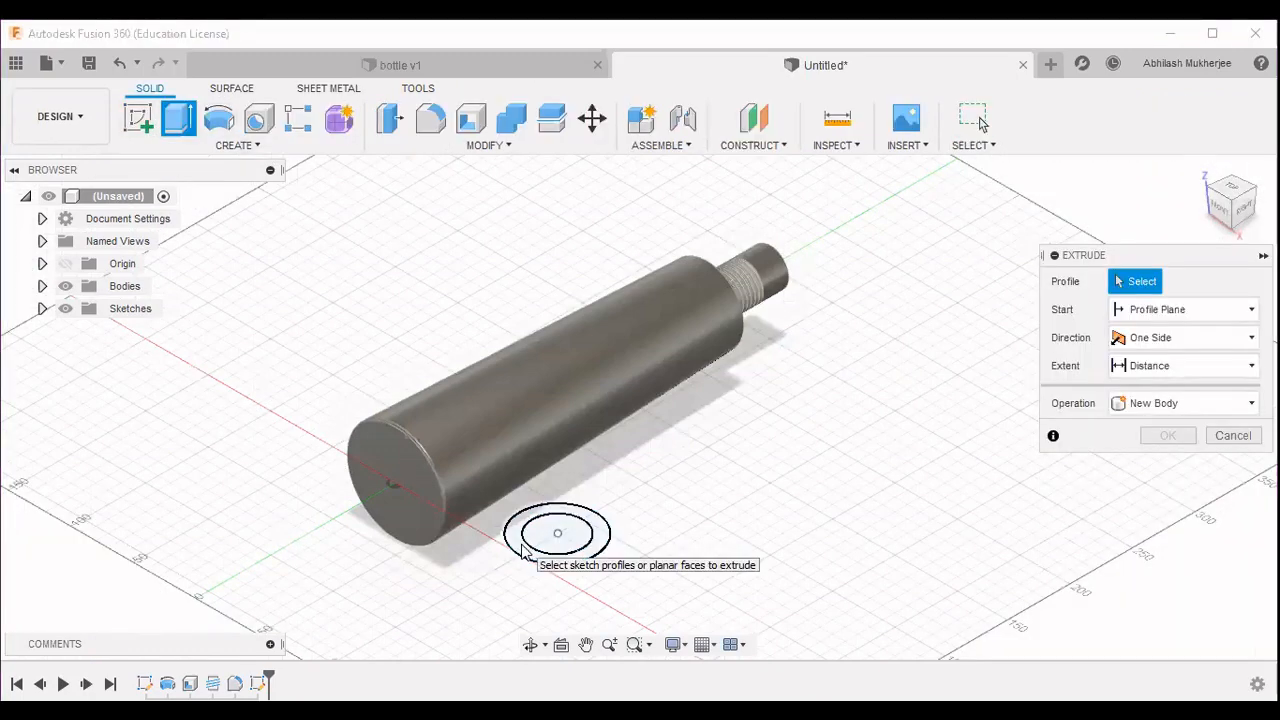
left_click(580, 530)
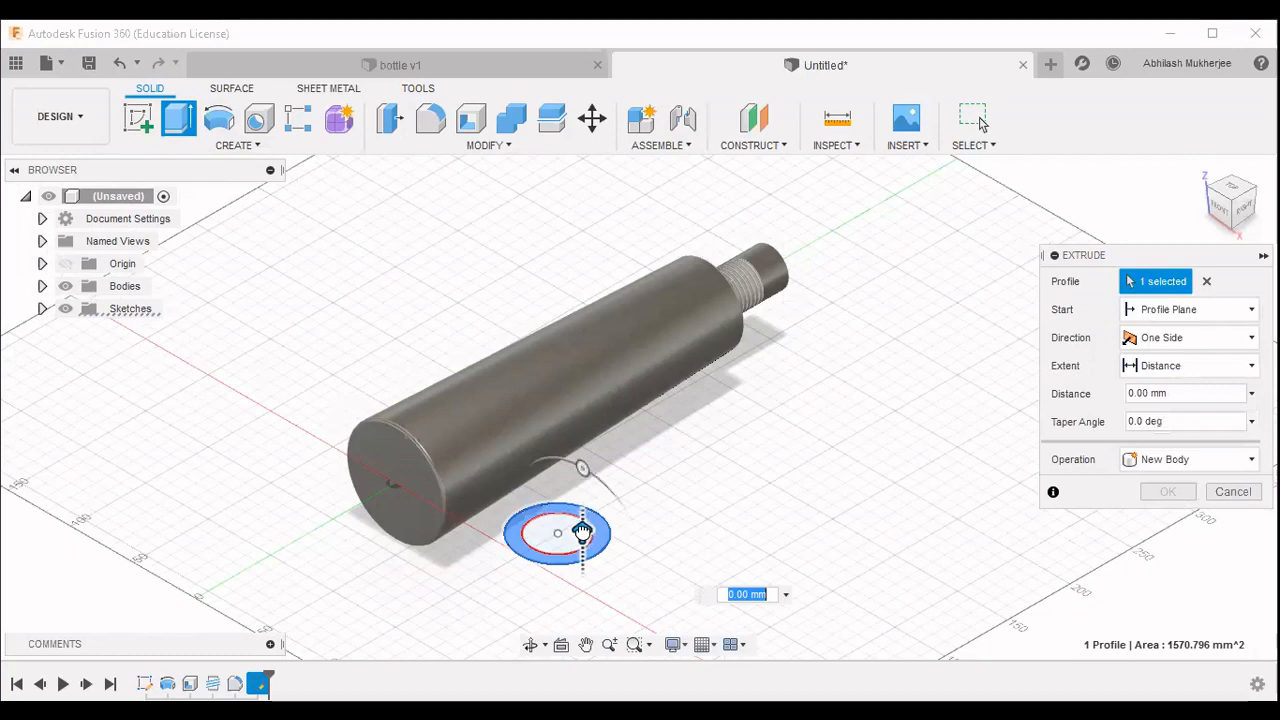
left_click_drag(582, 530, 577, 505)
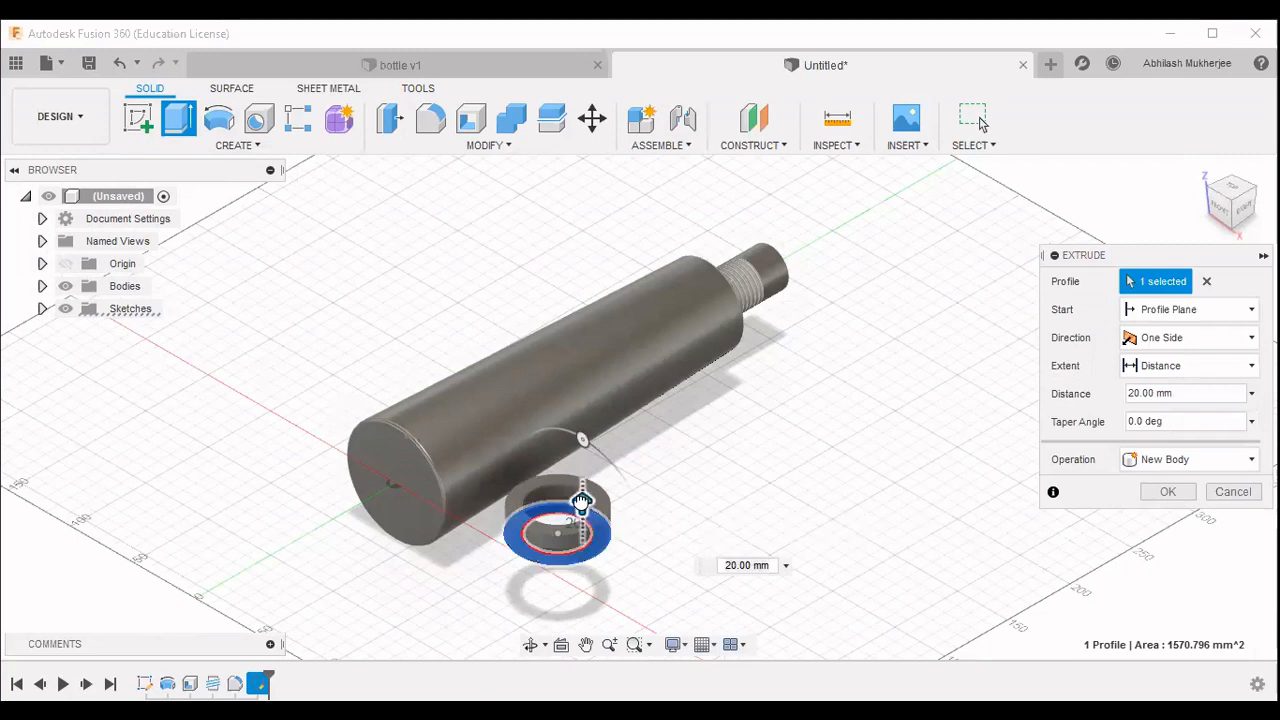
left_click_drag(582, 502, 581, 472)
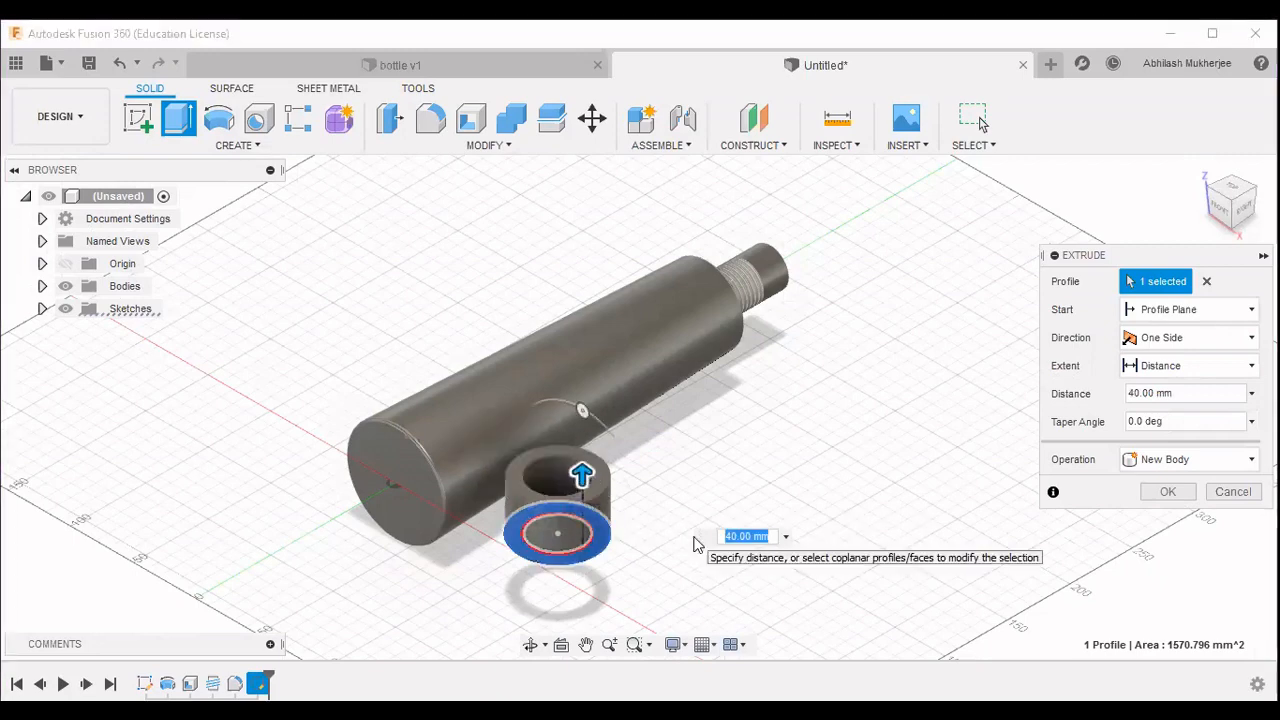
type("40")
key("Return")
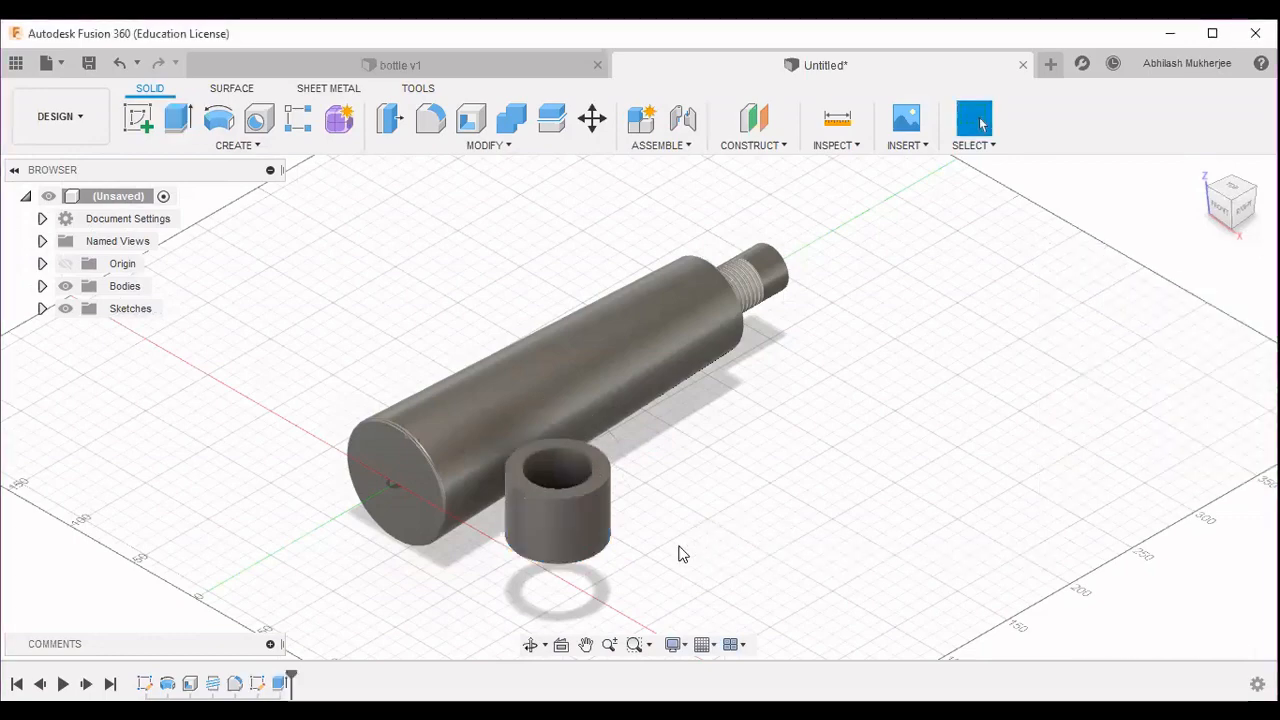
Shell the ring body to a 2 mm inside thickness, removing its top annular face.
middle_click_drag(677, 556, 666, 608, "shift")
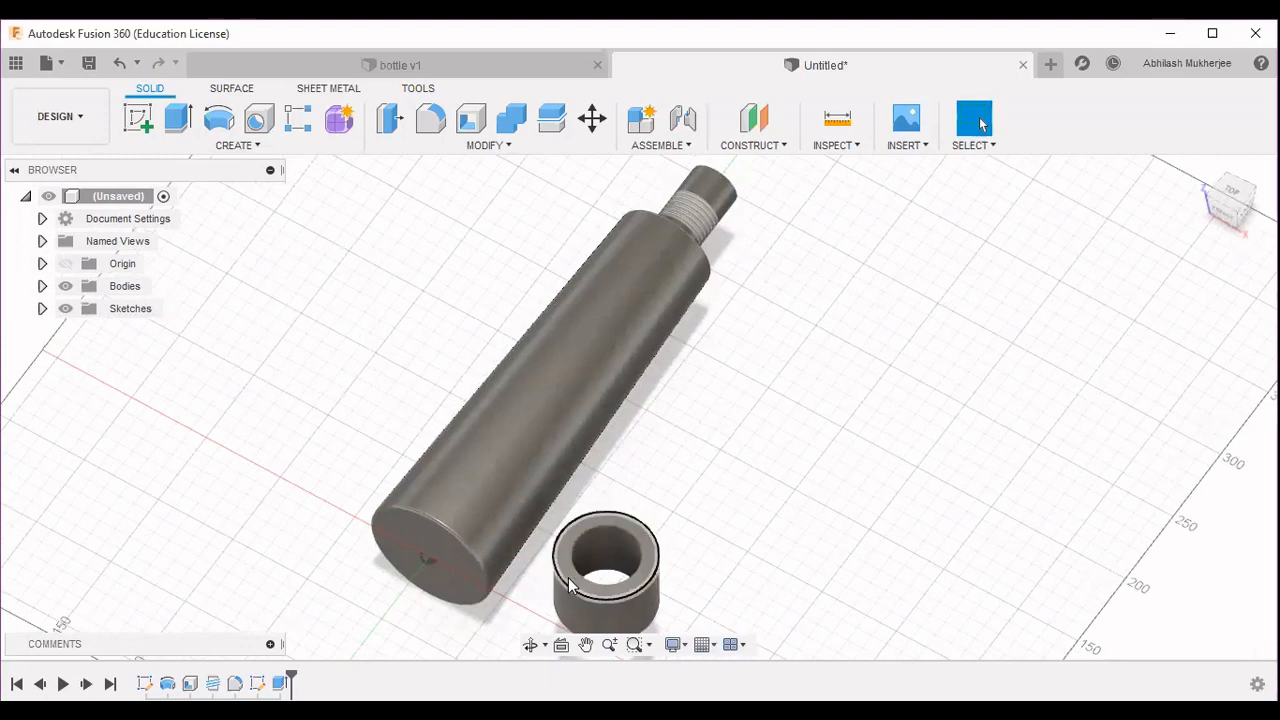
left_click(462, 128)
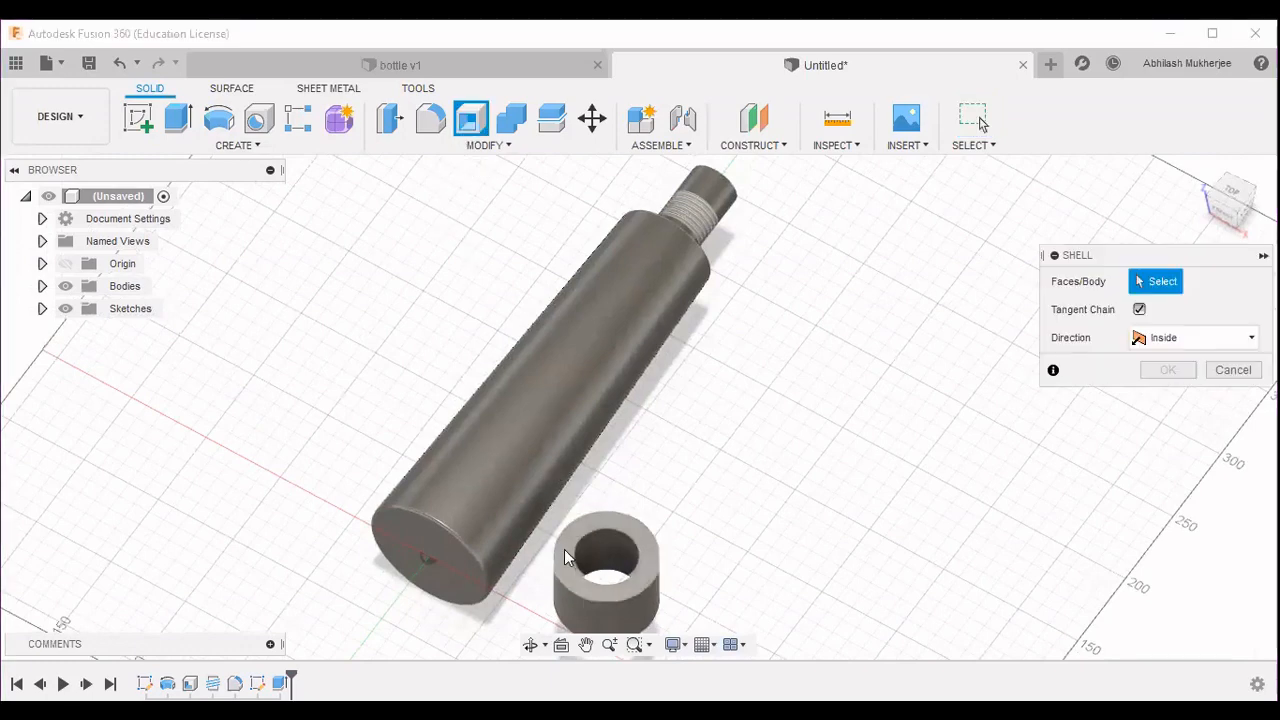
left_click(562, 551)
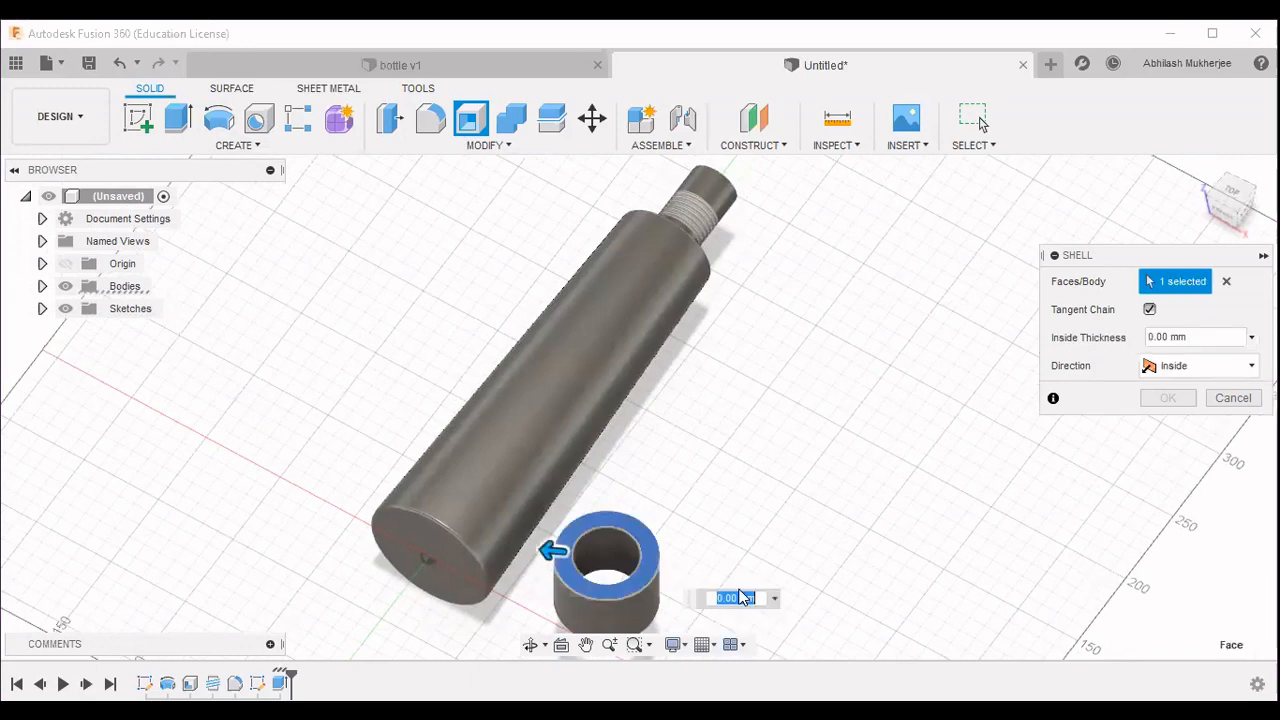
type("2")
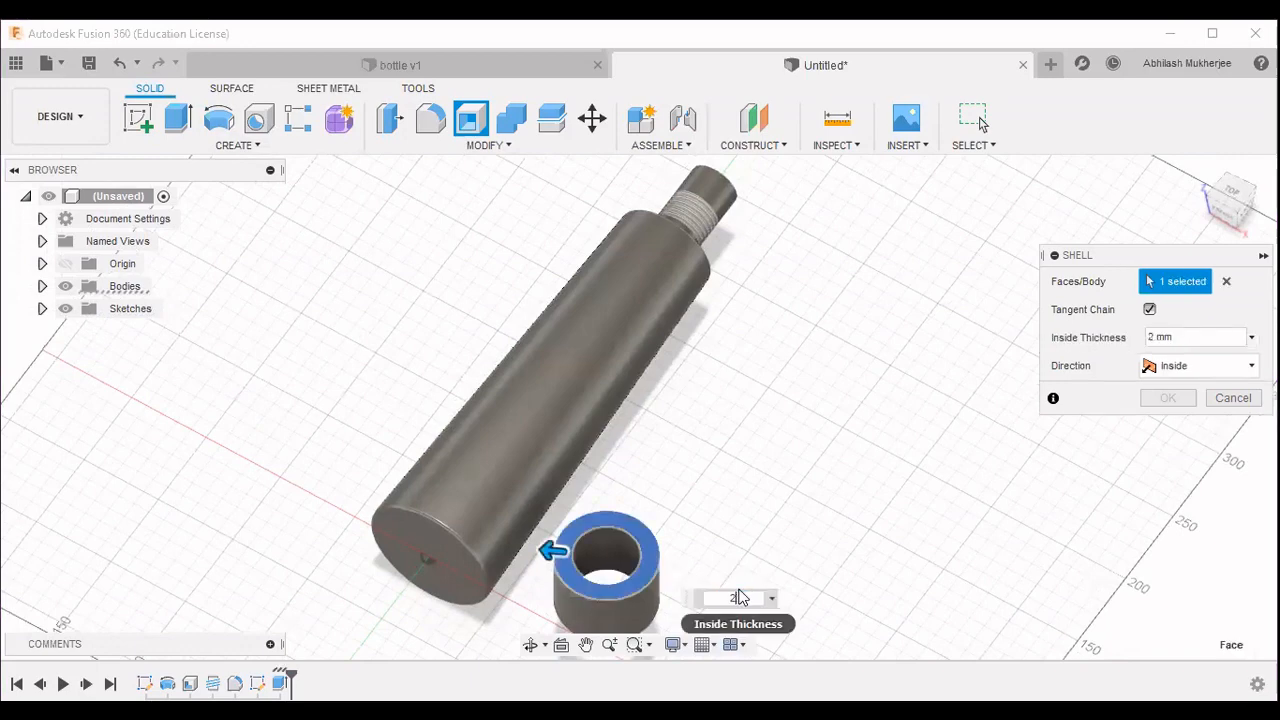
key("Return")
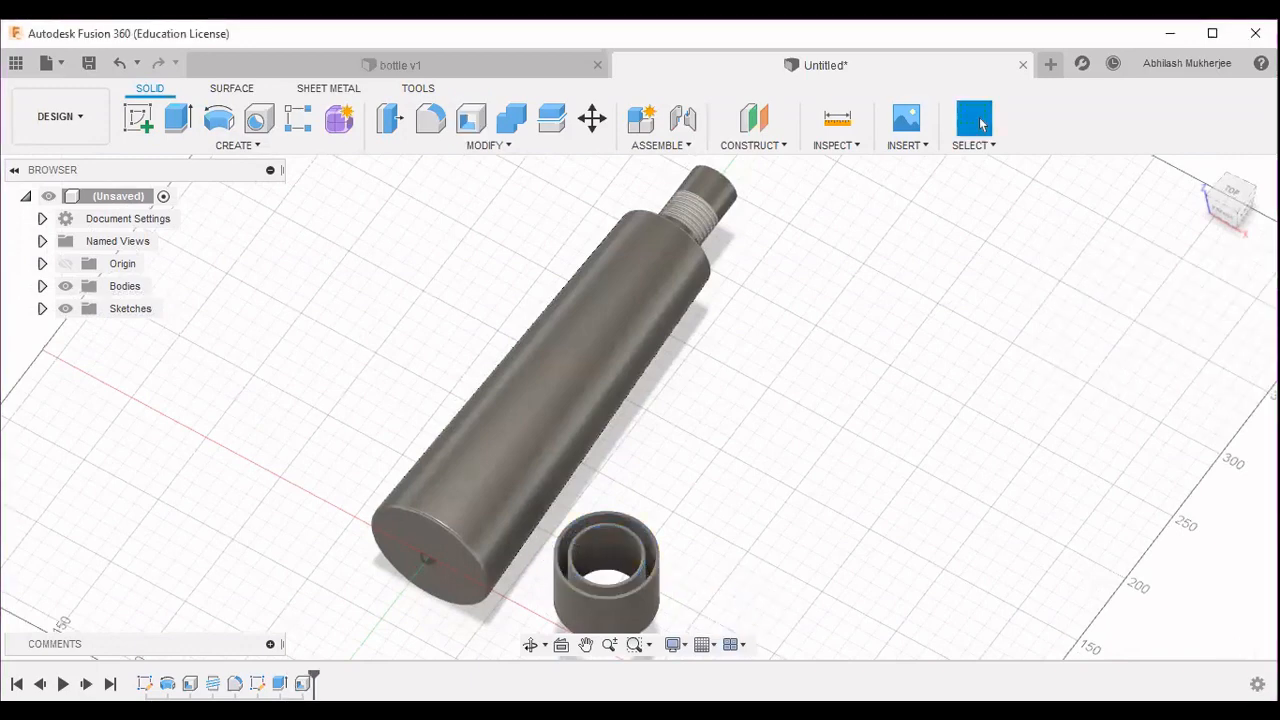
Show both sketches and hide all bodies so the circle profiles are accessible.
scroll(656, 587, "up", 3)
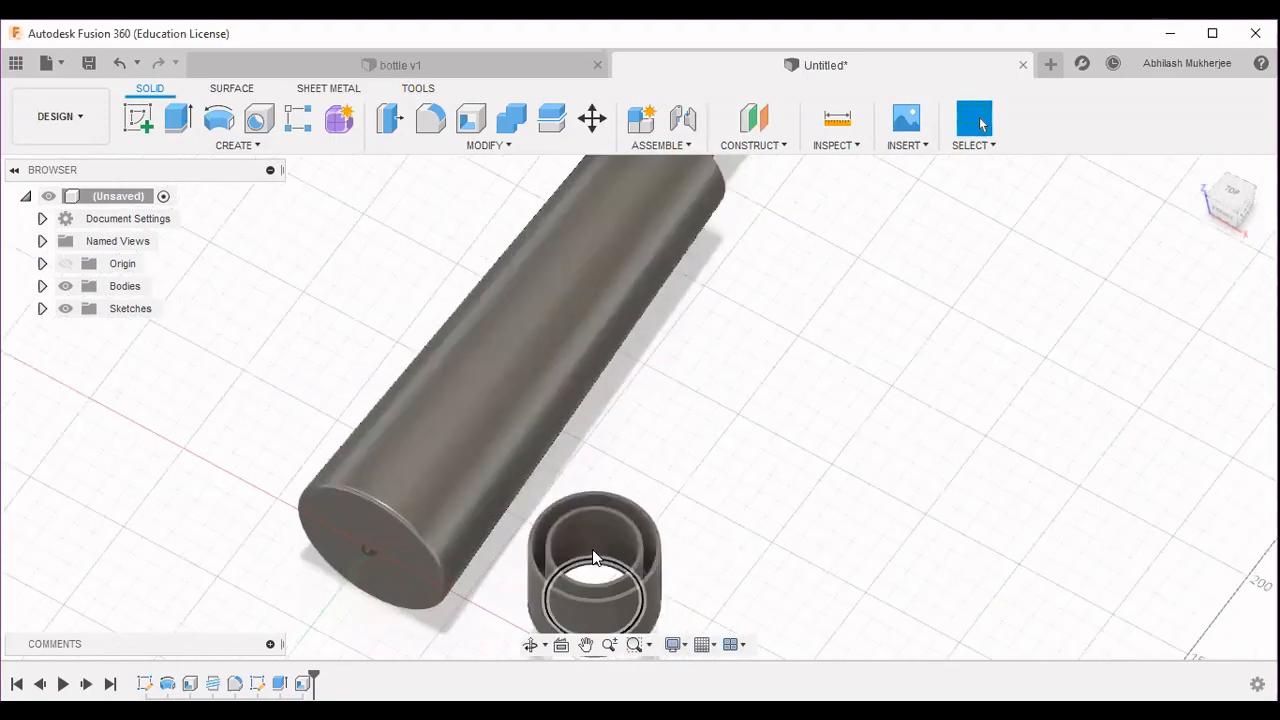
middle_click_drag(814, 631, 818, 657, "shift")
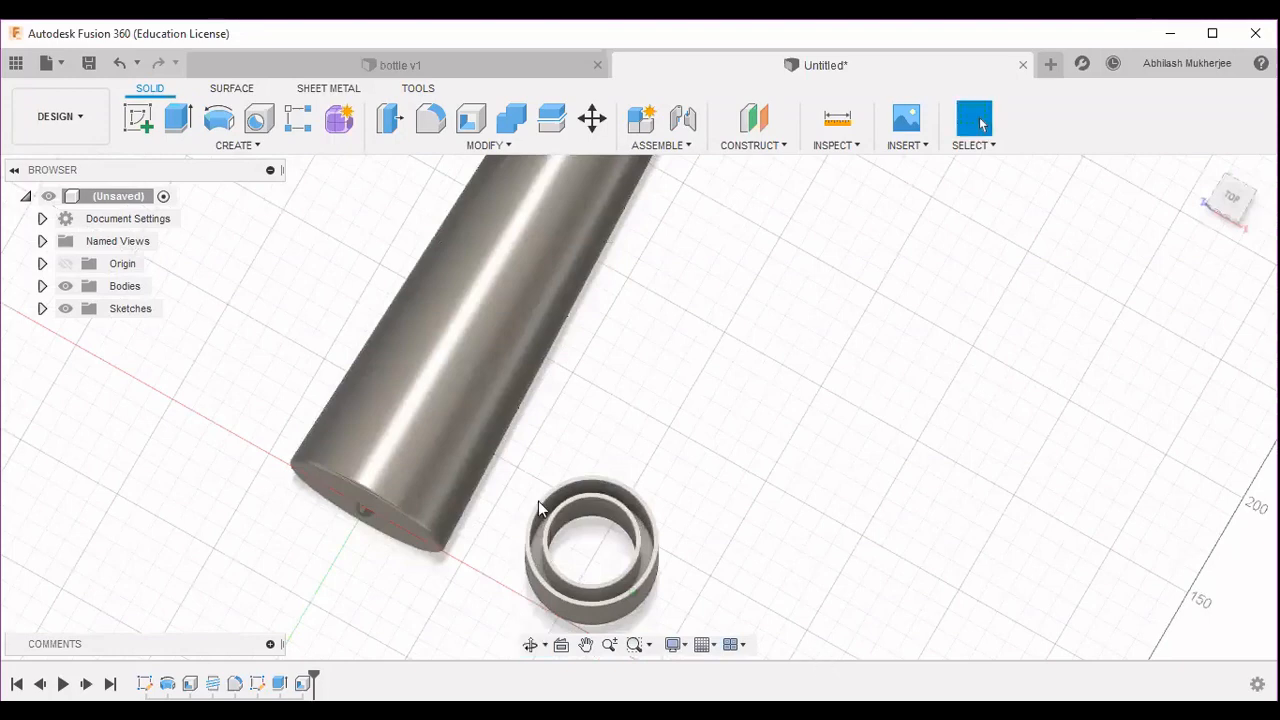
left_click(42, 286)
left_click(43, 354)
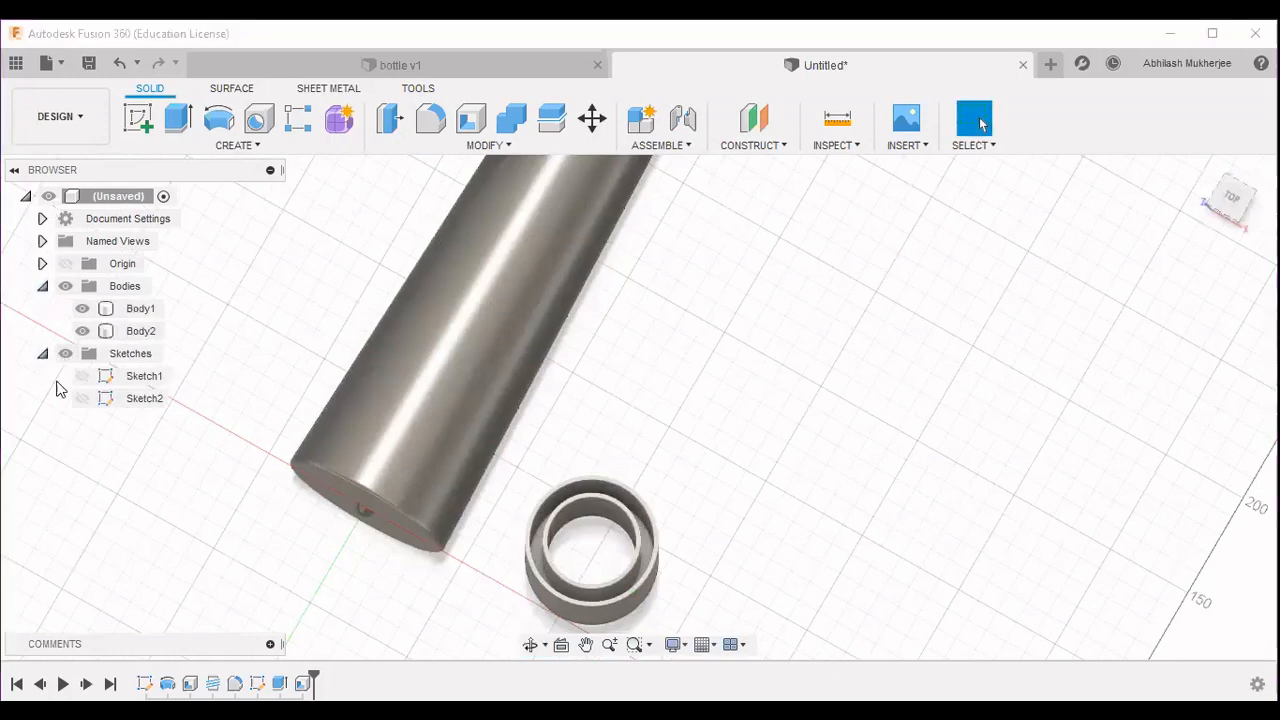
left_click(82, 398)
left_click(82, 376)
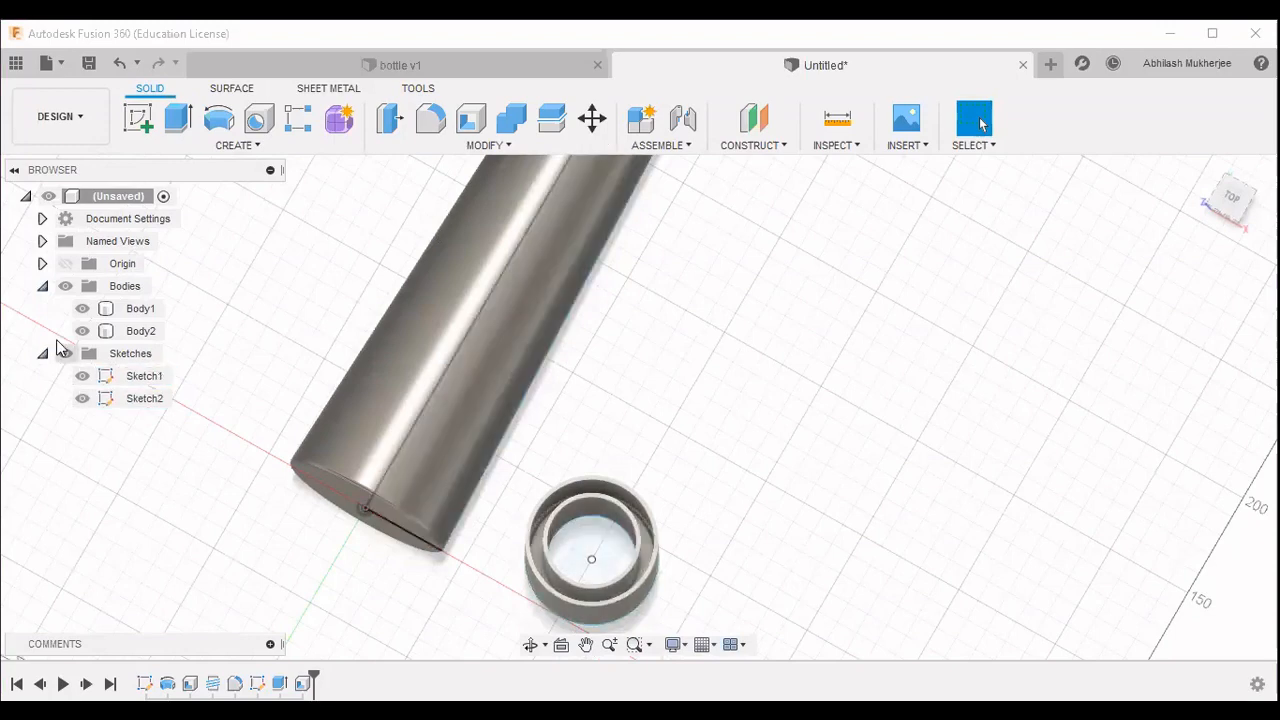
left_click(65, 286)
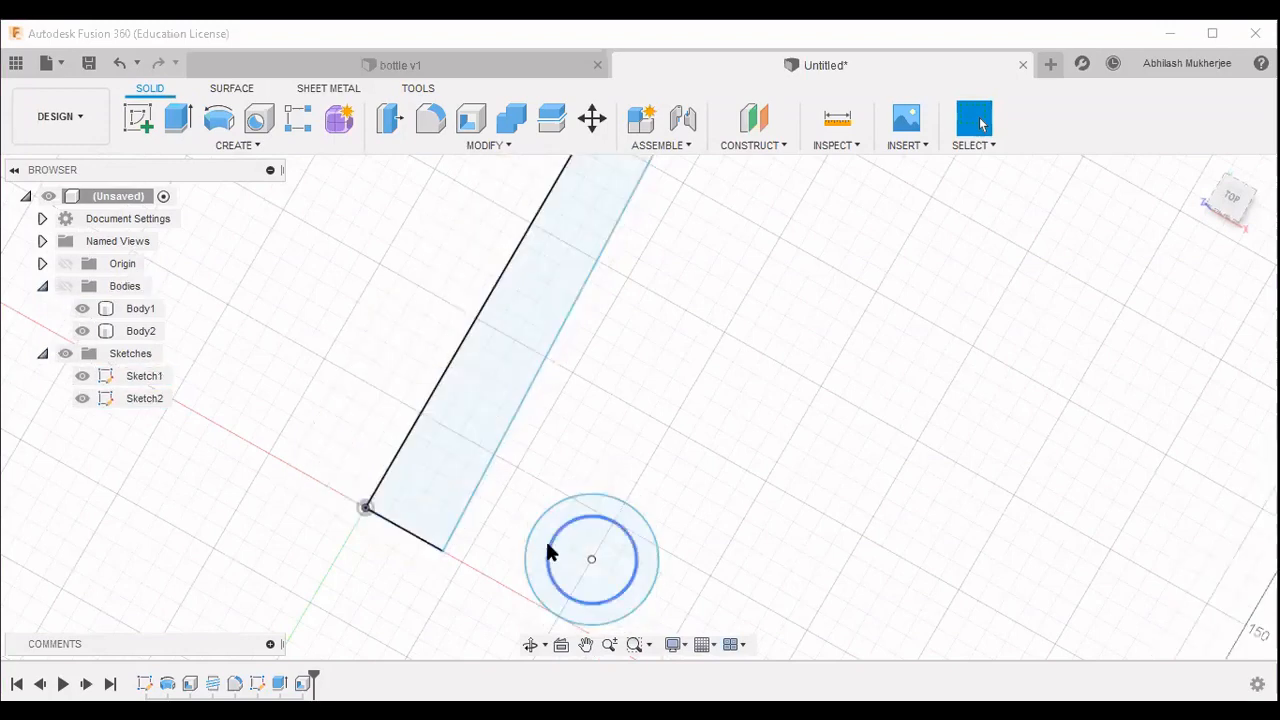
Extrude the inner 40 mm circle profile 2 mm as a new body, and show all bodies again.
left_click(180, 120)
left_click(600, 558)
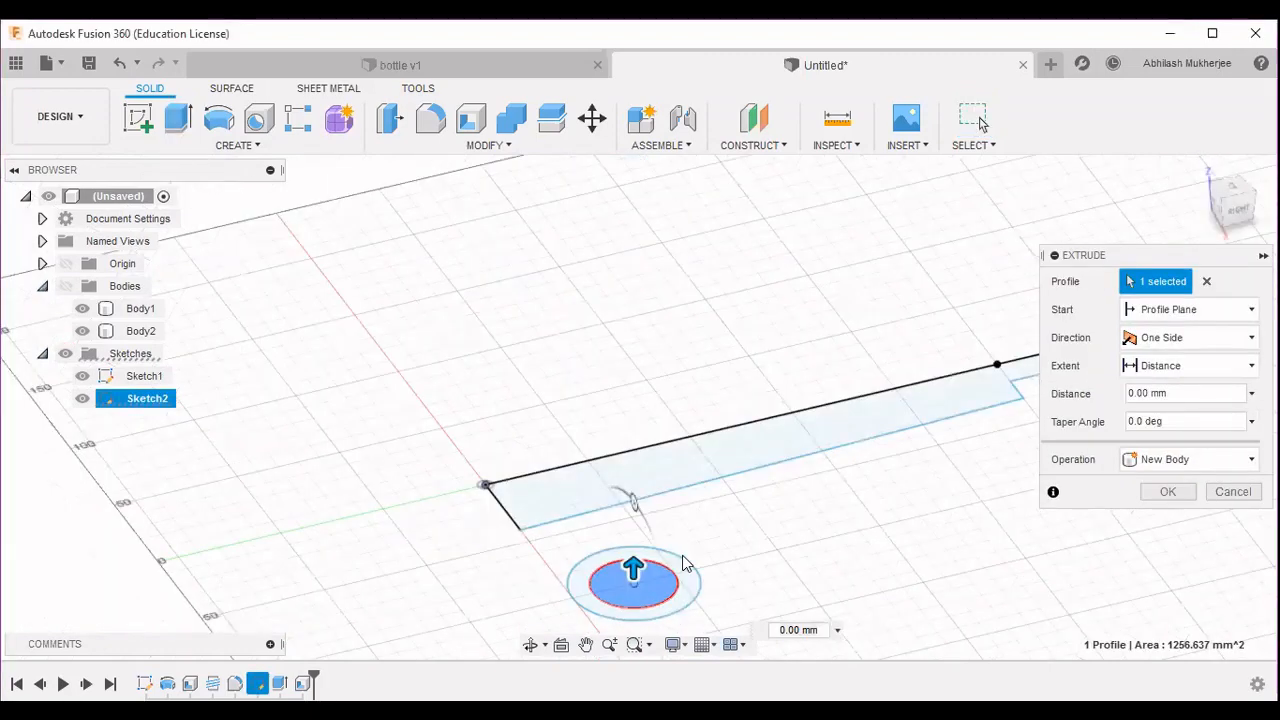
left_click_drag(631, 576, 631, 559)
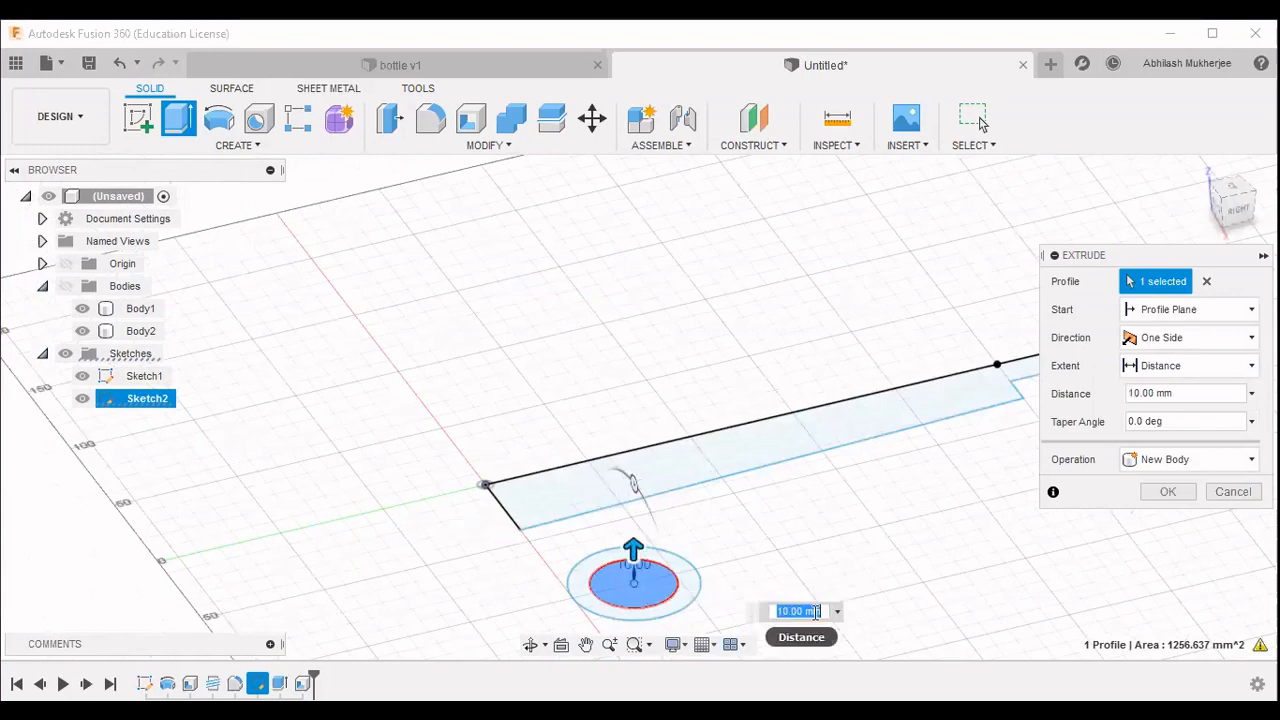
type("2")
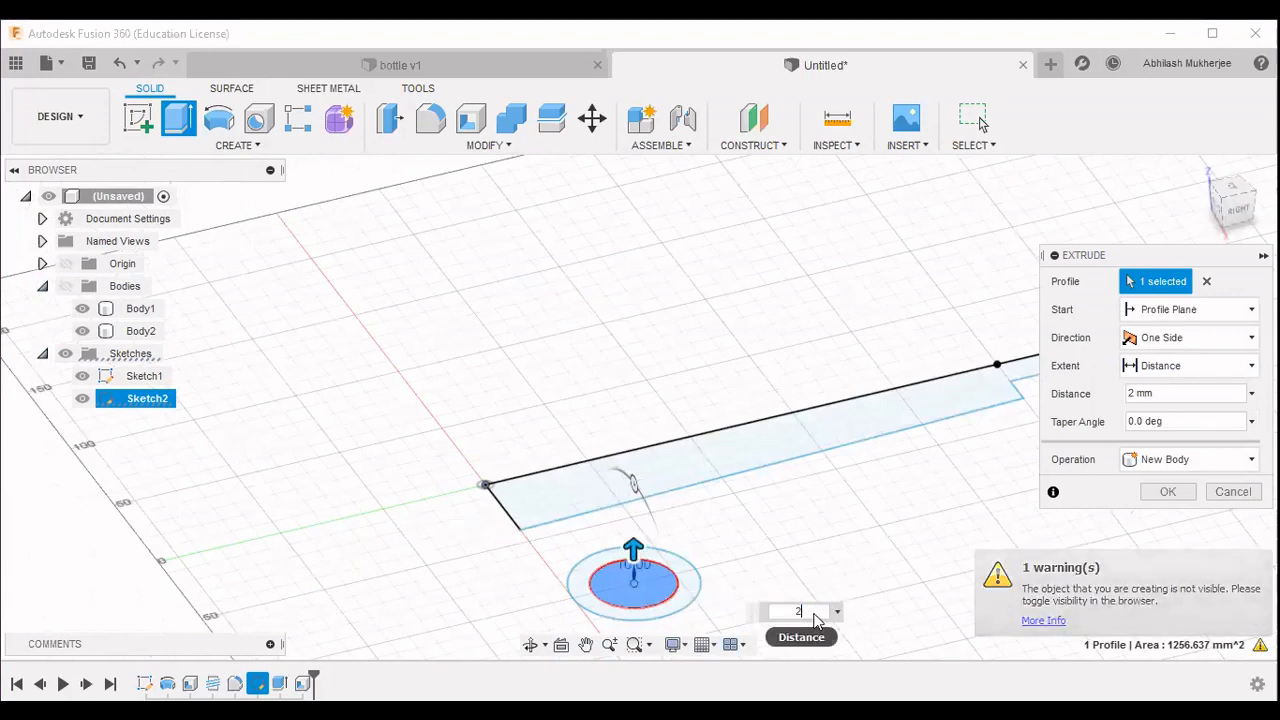
key("Return")
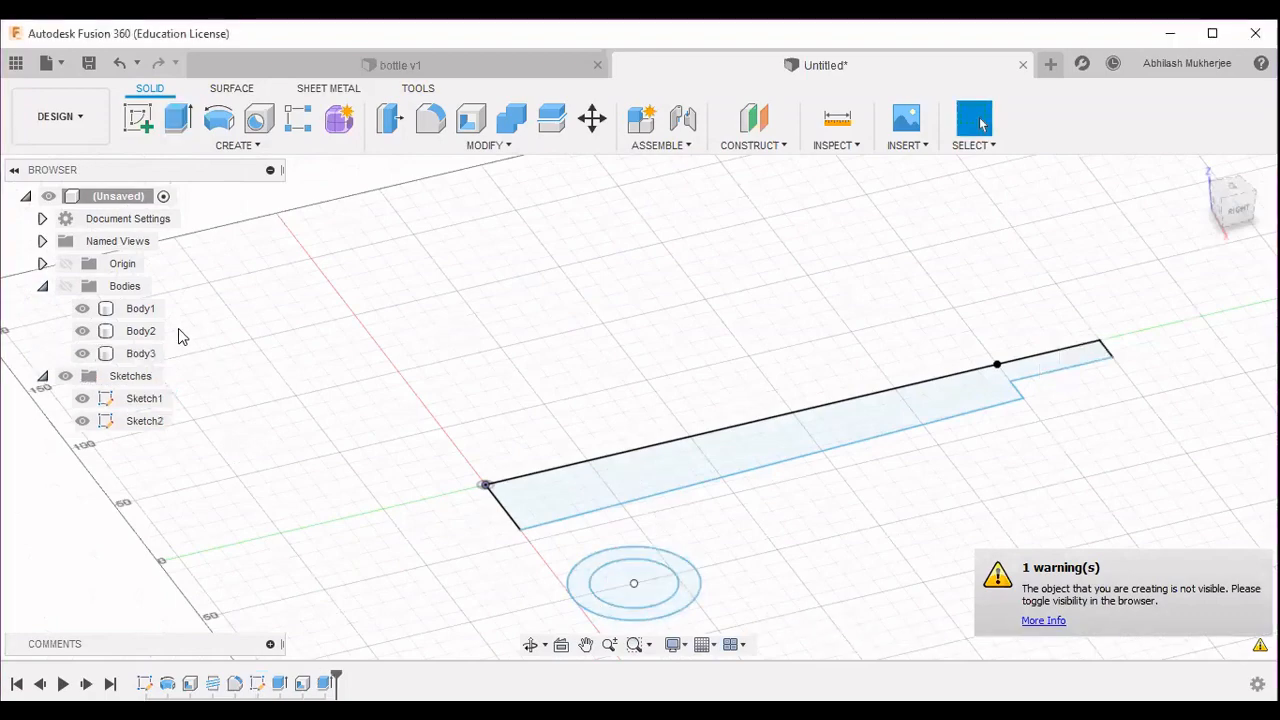
left_click(65, 287)
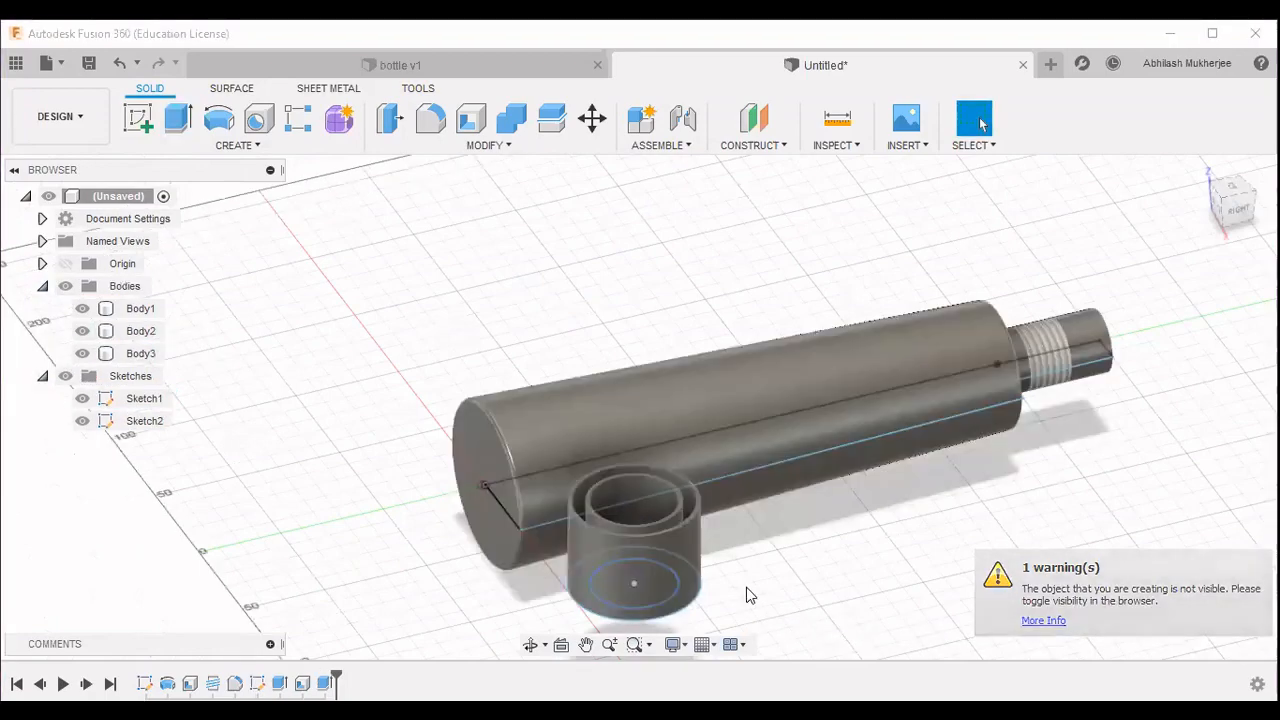
Start a thread on the cap's inner cylindrical face, turning off full length and setting the thread length to 20 mm.
middle_click_drag(770, 656, 740, 507, "shift")
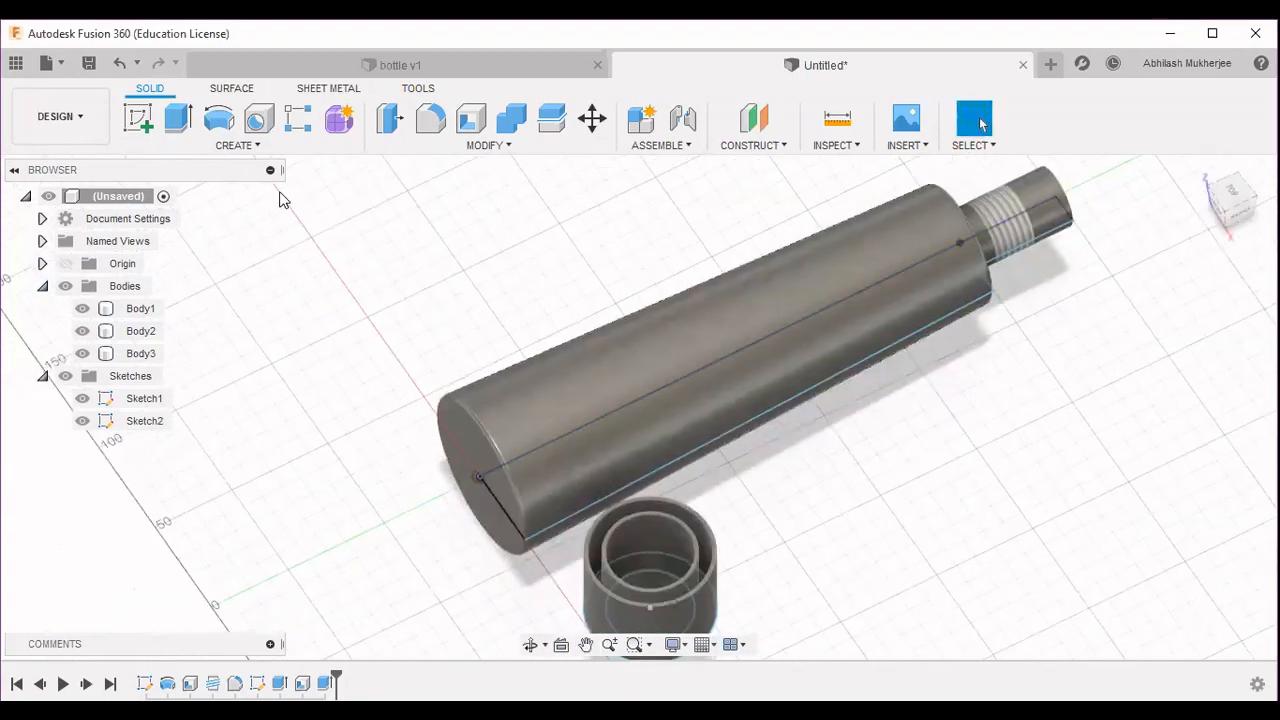
left_click(237, 145)
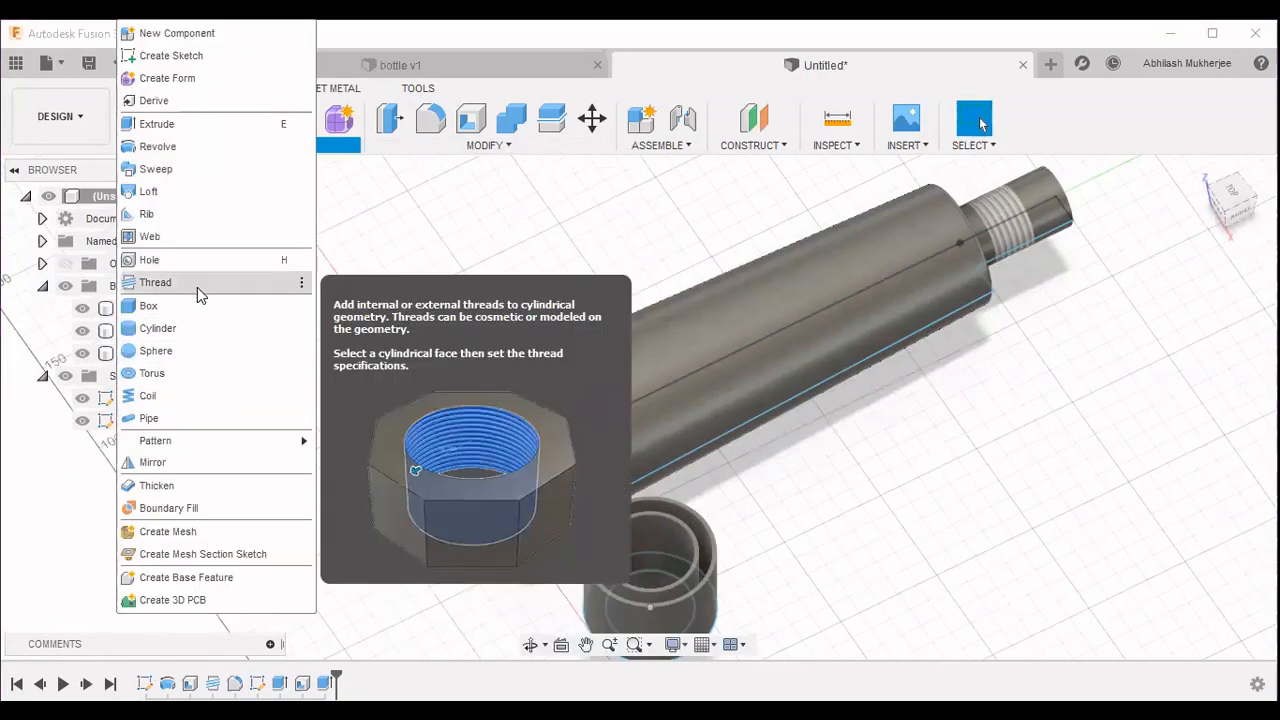
left_click(197, 287)
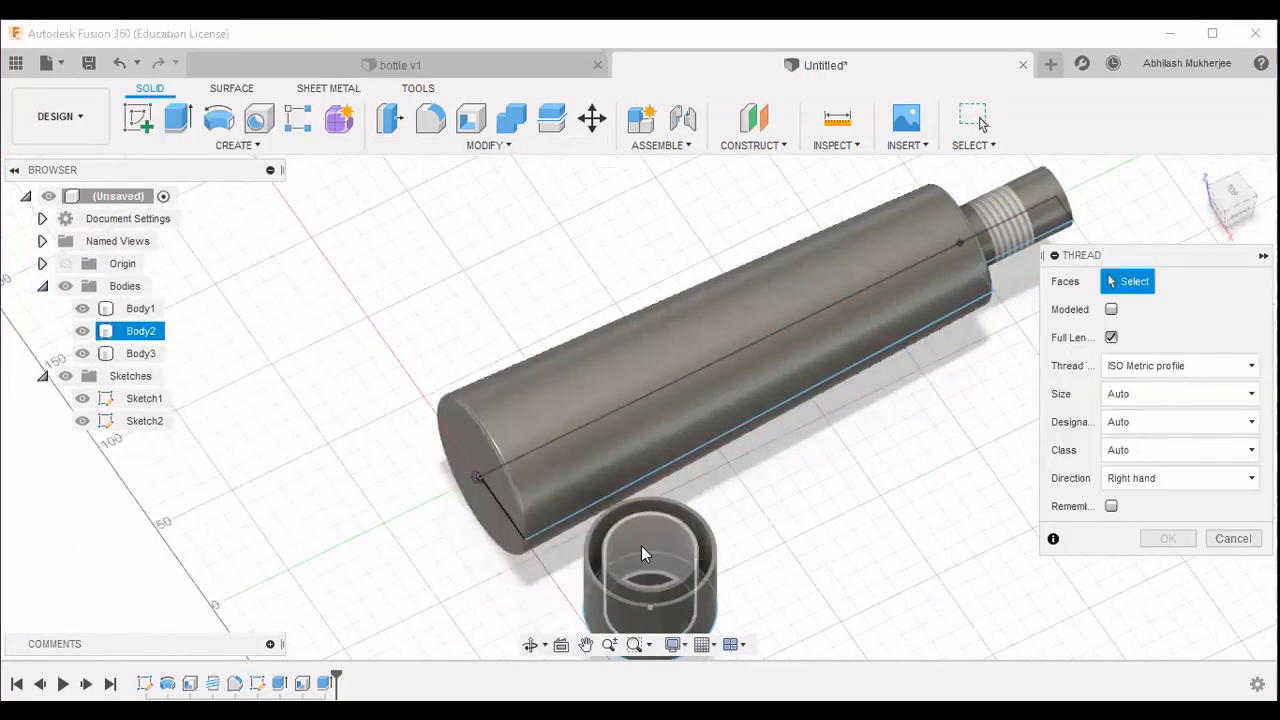
left_click(641, 545)
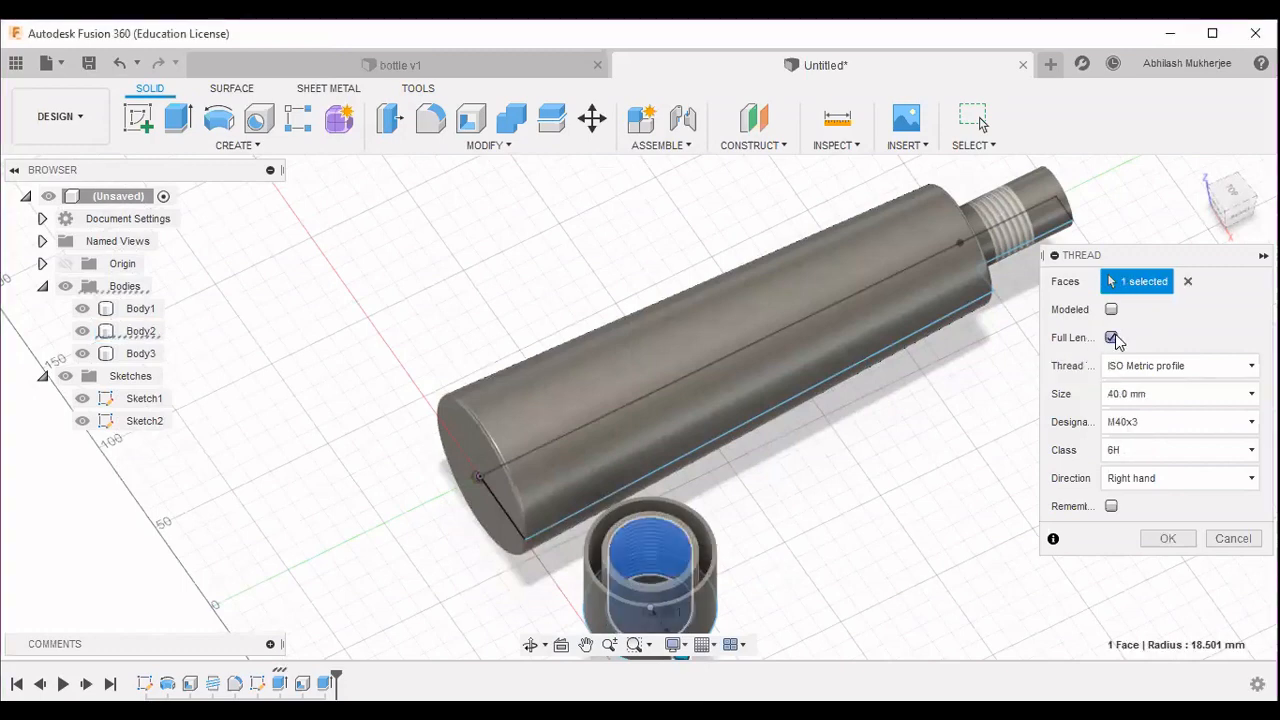
left_click(1112, 338)
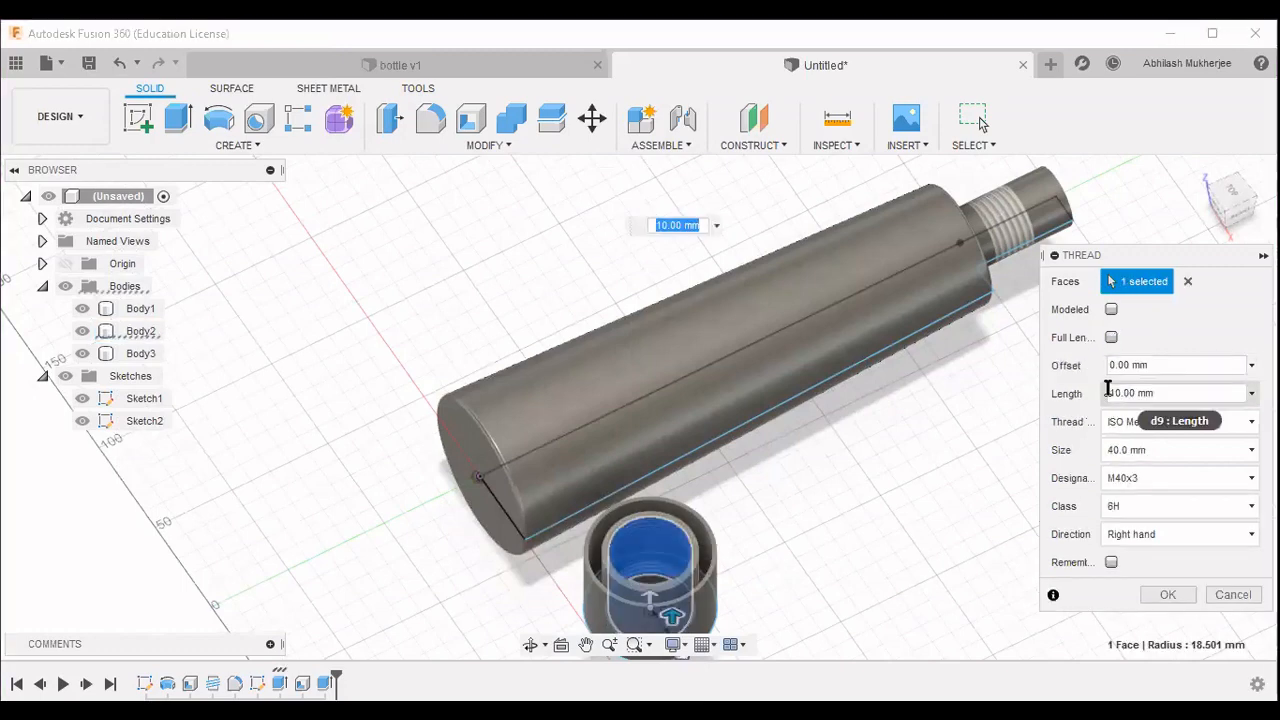
left_click_drag(1163, 392, 1056, 399)
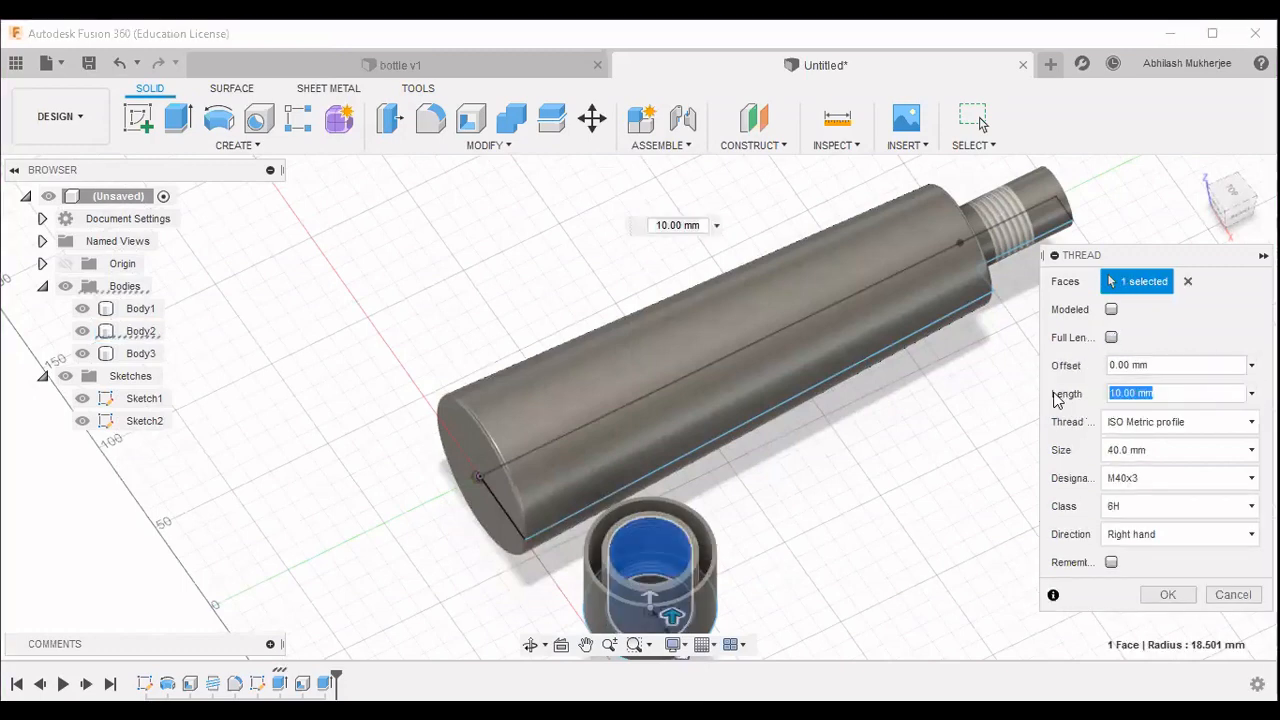
type("20")
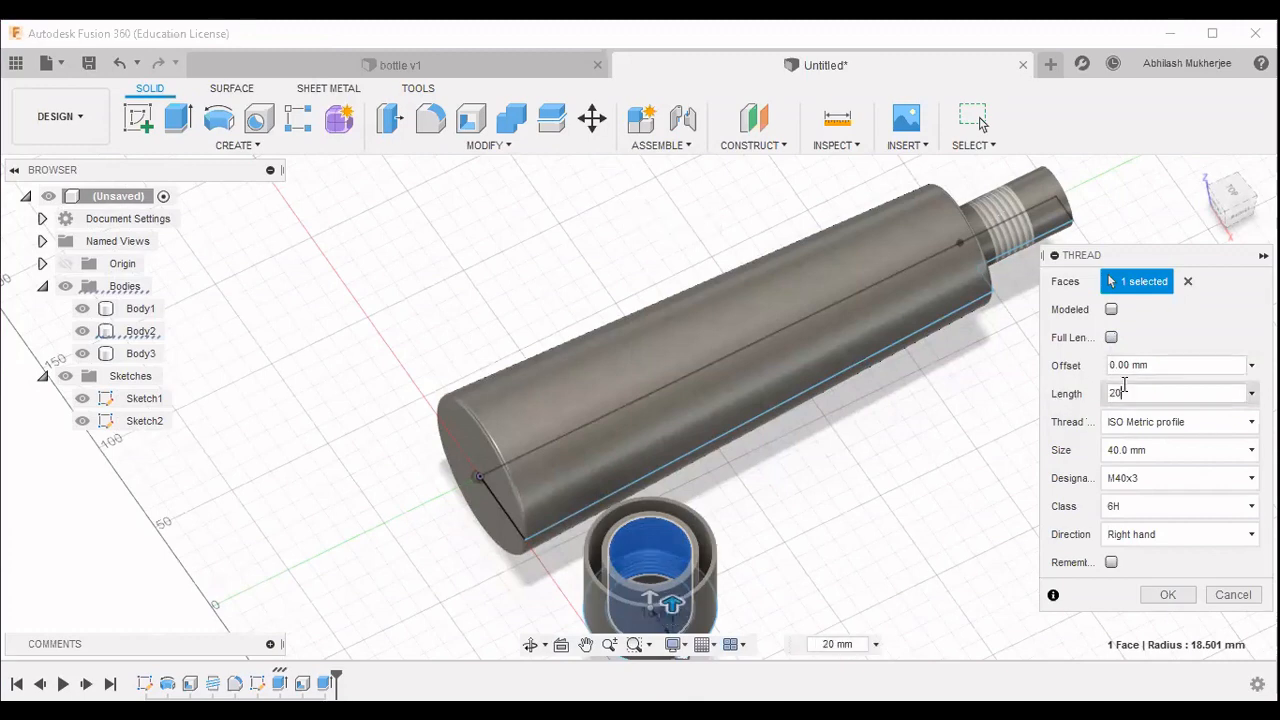
Set the cap thread's offset to 10 mm.
left_click_drag(1116, 367, 1108, 378)
type("1")
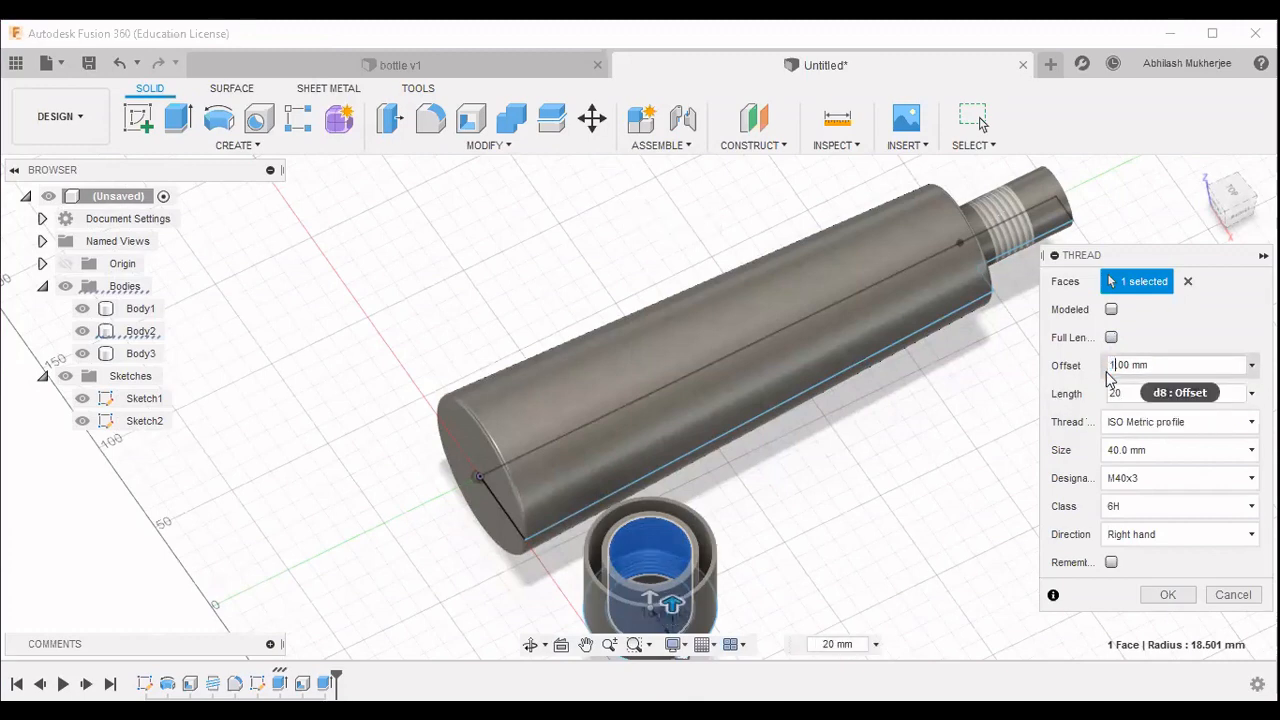
type("0")
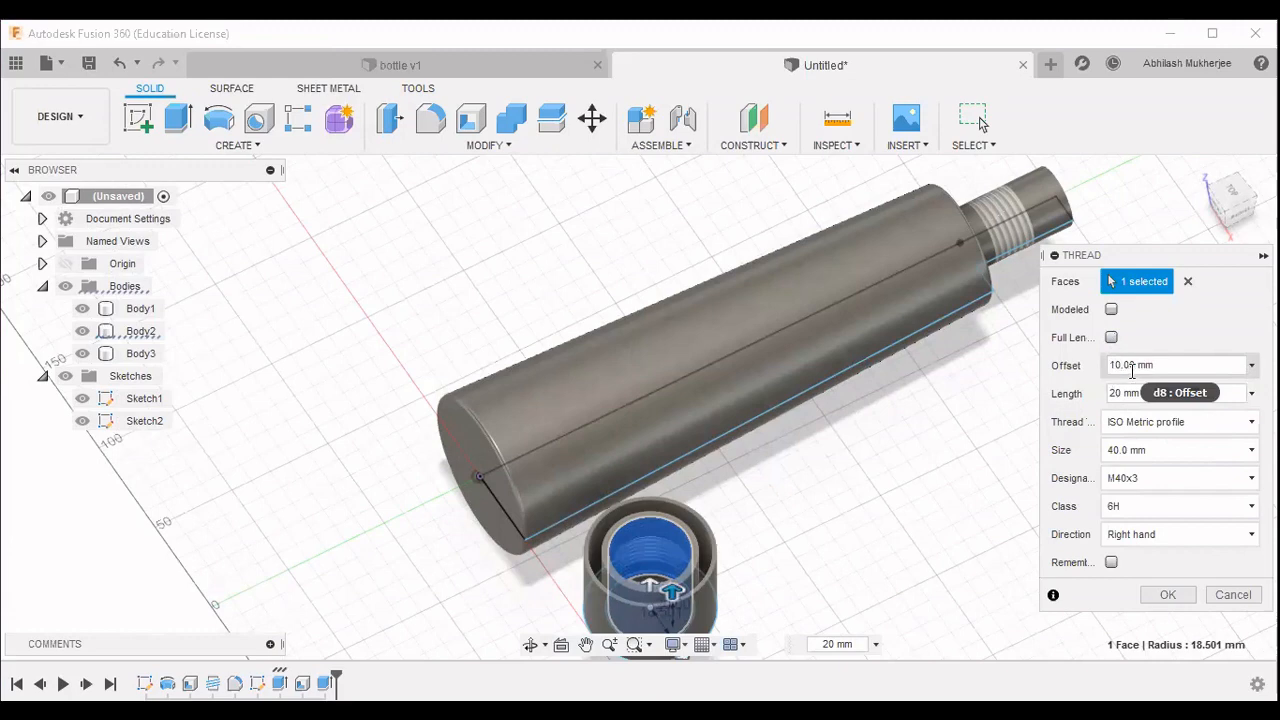
type("2")
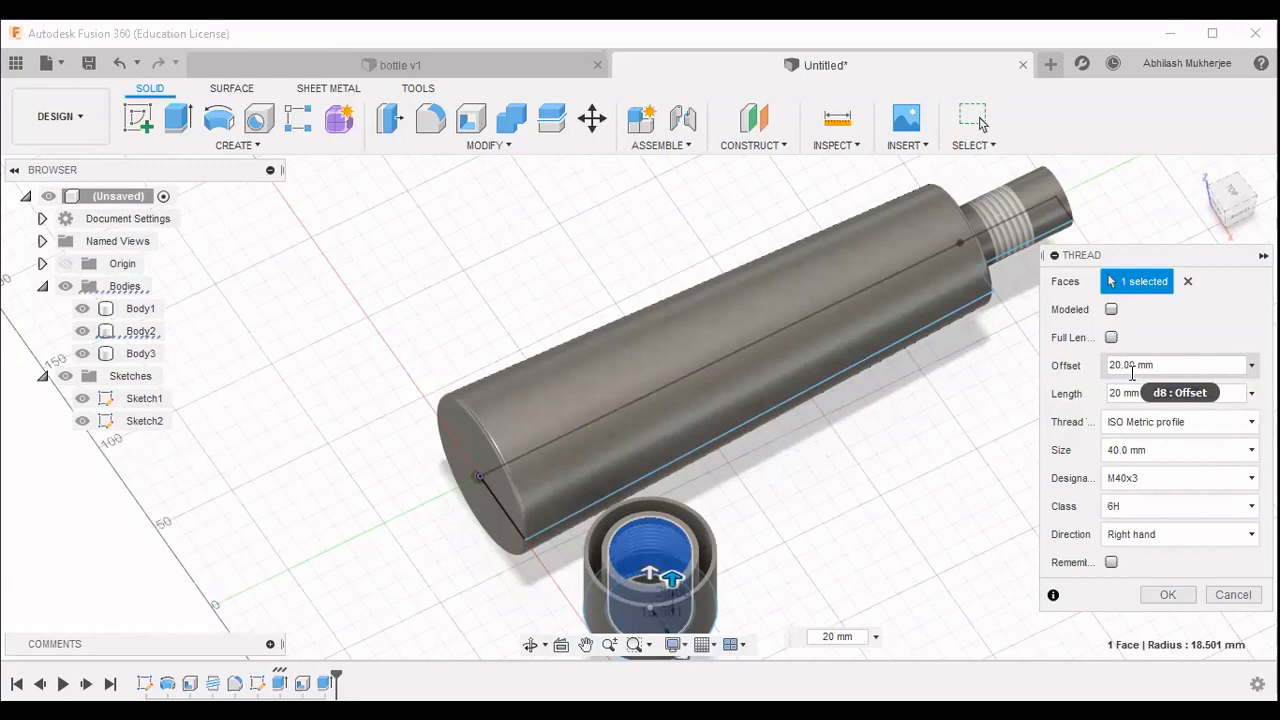
key("BackSpace")
type("1")
key("Tab")
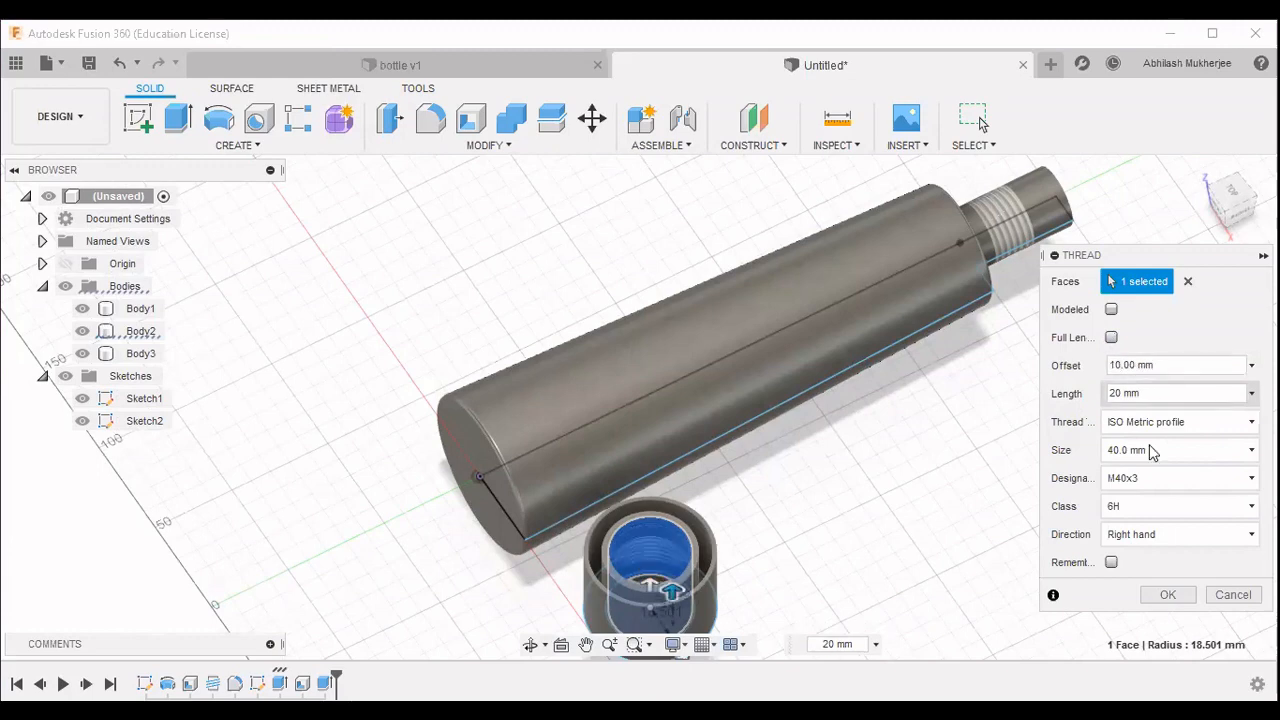
Change the cap's thread type to ACME Screw Threads and create the thread.
left_click(1141, 108)
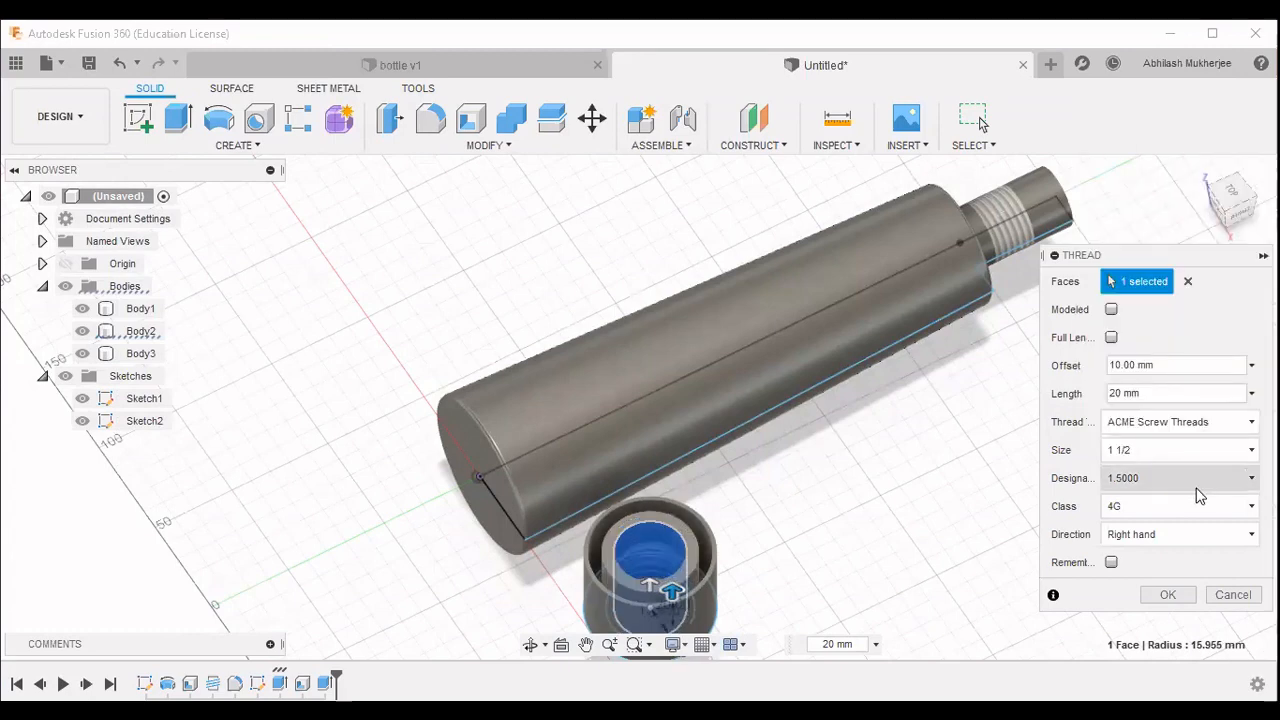
left_click(1168, 595)
middle_click_drag(903, 557, 797, 371)
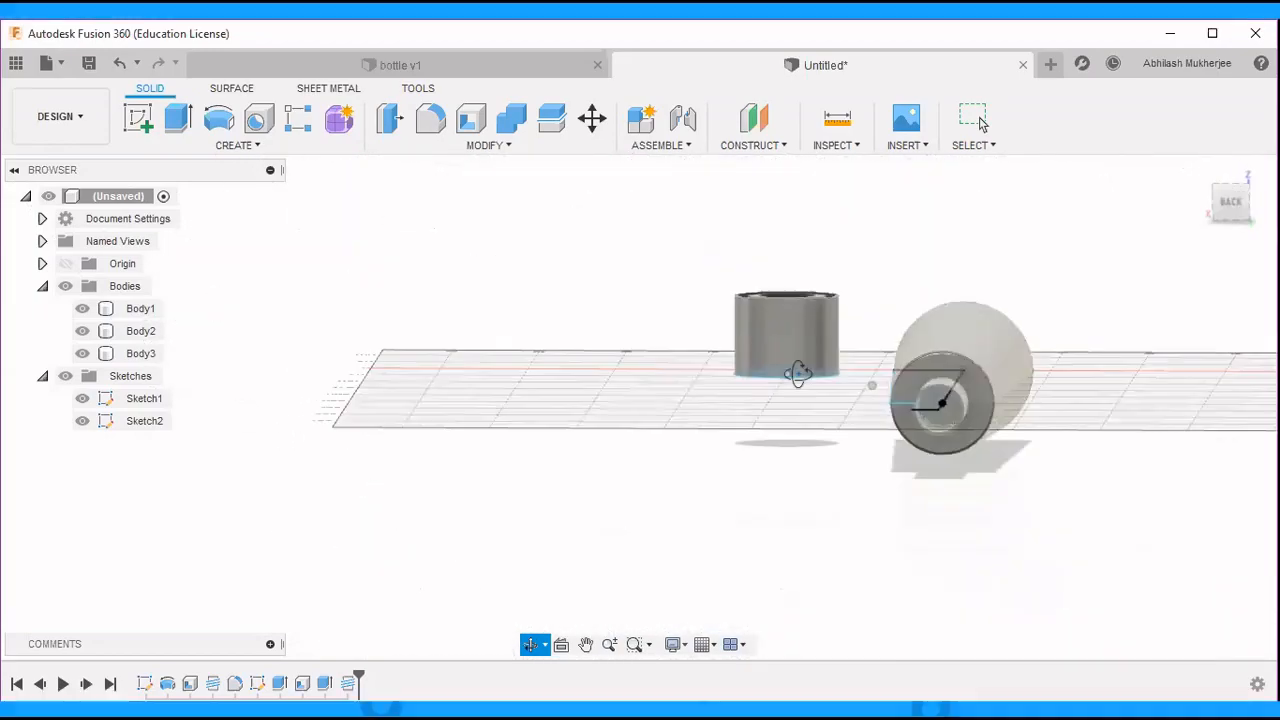